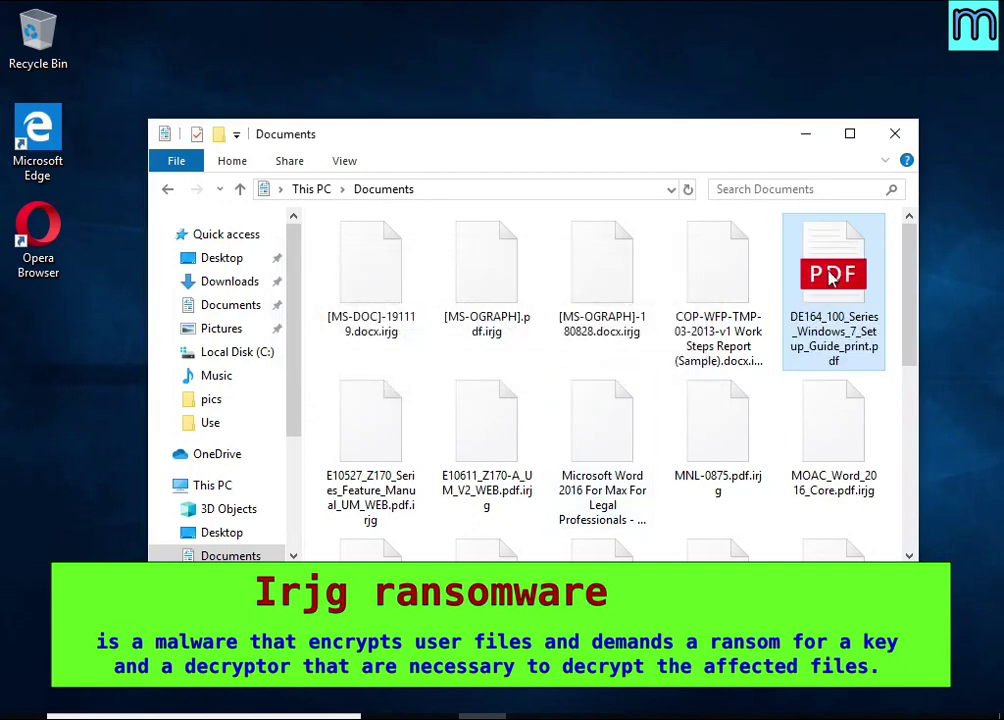
Step: Try to open DE164_100_Series_Windows_7_Setup_Guide_print.pdf from the Documents folder
{"action": "key", "text": "Return"}
{"action": "double_click", "coordinate": [455, 296]}
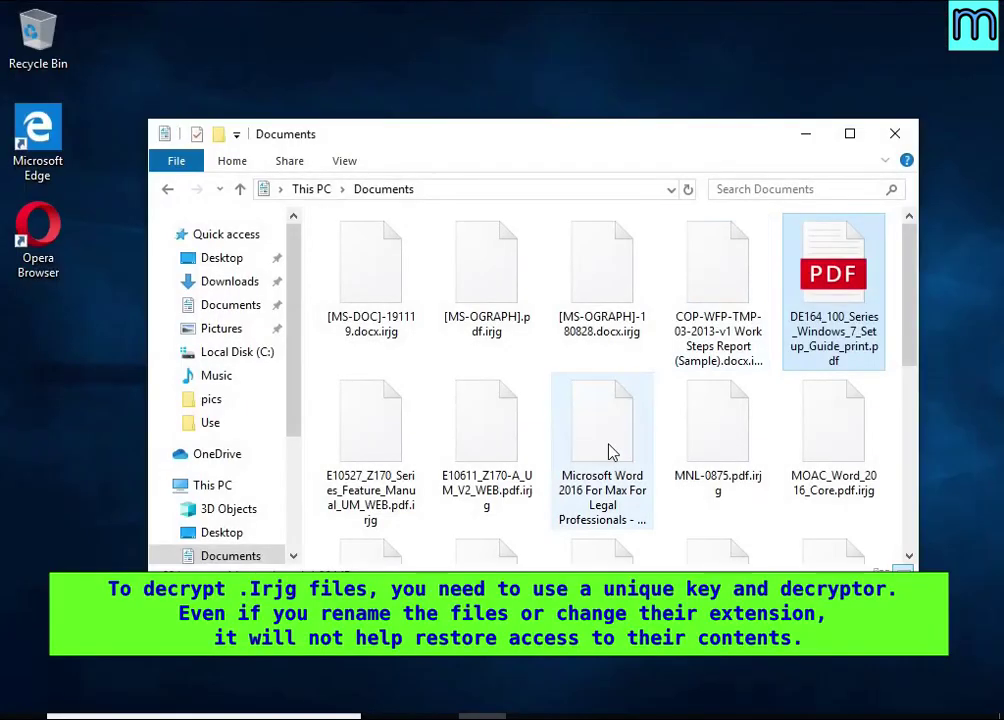
Step: Rename [MS-OGRAPH]-180828.docx.irjg in Documents to [MS-OGRAPH]-180828.docx, removing the .irjg extension
{"action": "left_click", "coordinate": [605, 280]}
{"action": "right_click", "coordinate": [634, 313]}
{"action": "left_click", "coordinate": [690, 542]}
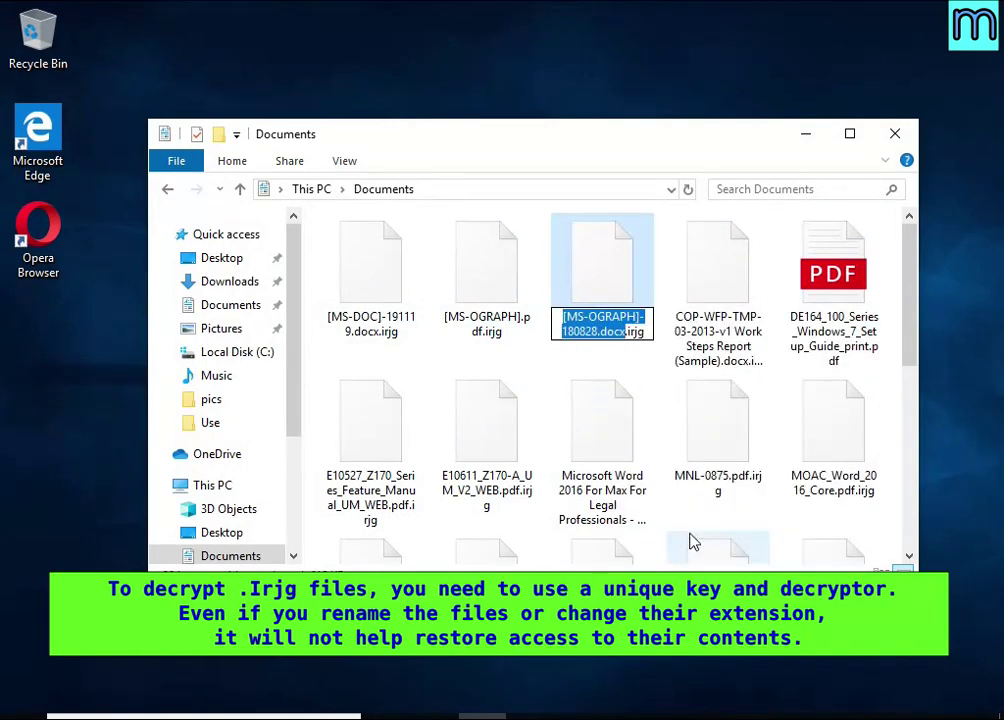
{"action": "key", "text": "End"}
{"action": "key", "text": "BackSpace"}
{"action": "key", "text": "BackSpace"}
{"action": "key", "text": "BackSpace"}
{"action": "key", "text": "BackSpace"}
{"action": "key", "text": "BackSpace"}
{"action": "key", "text": "Return"}
{"action": "left_click", "coordinate": [592, 375]}
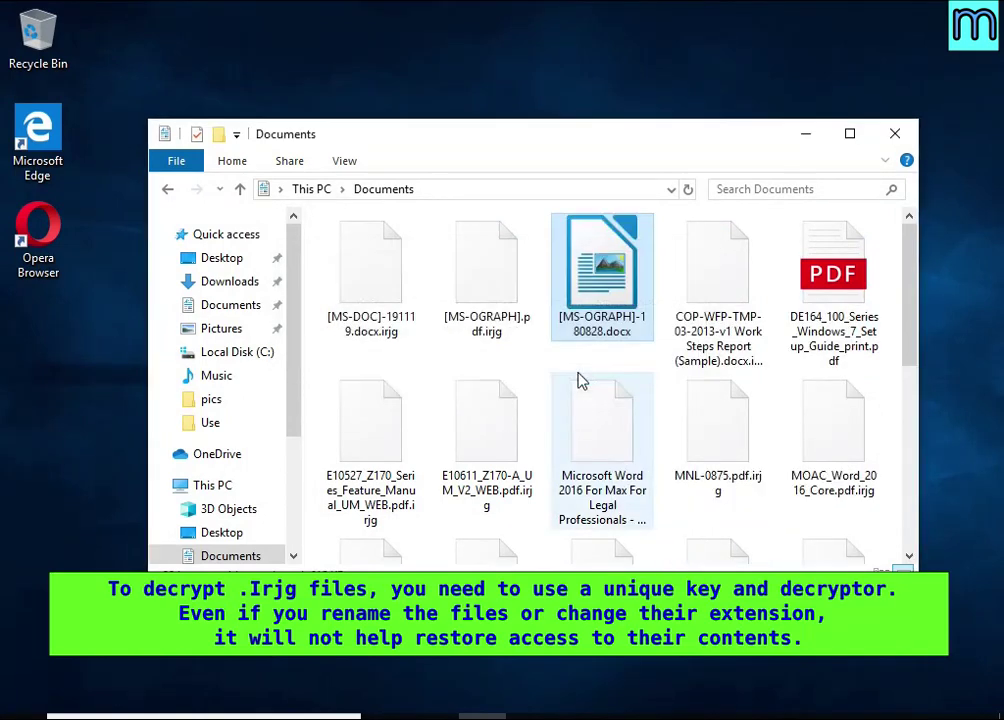
Step: Try to open [MS-OGRAPH]-180828.docx in LibreOffice, letting it attempt a repair of the file
{"action": "double_click", "coordinate": [614, 290]}
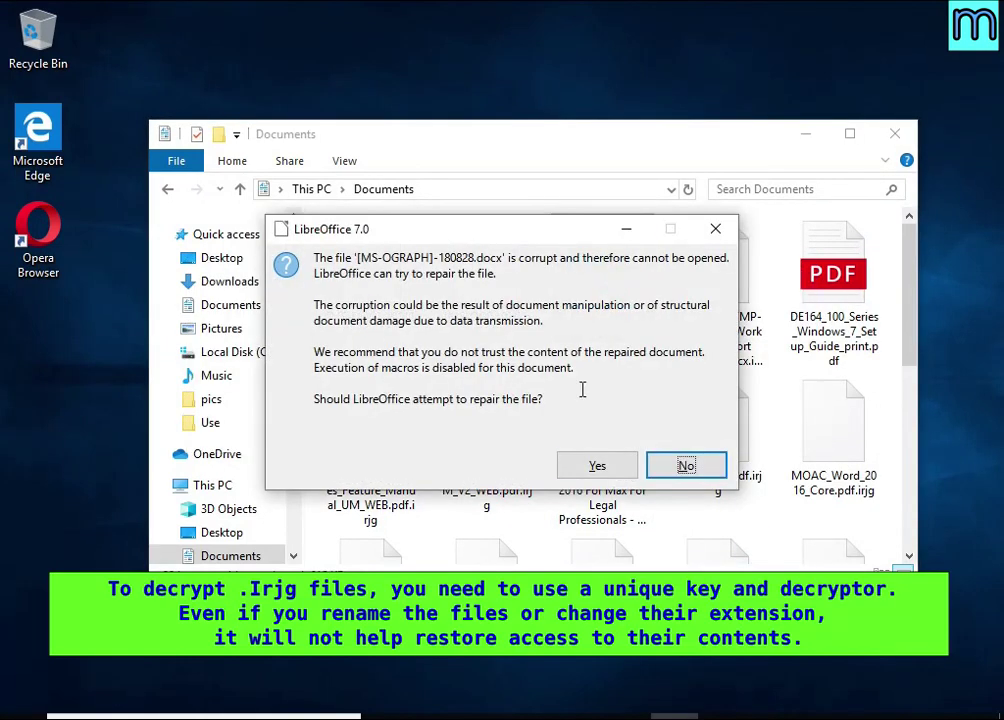
{"action": "left_click", "coordinate": [568, 464]}
{"action": "left_click", "coordinate": [672, 400]}
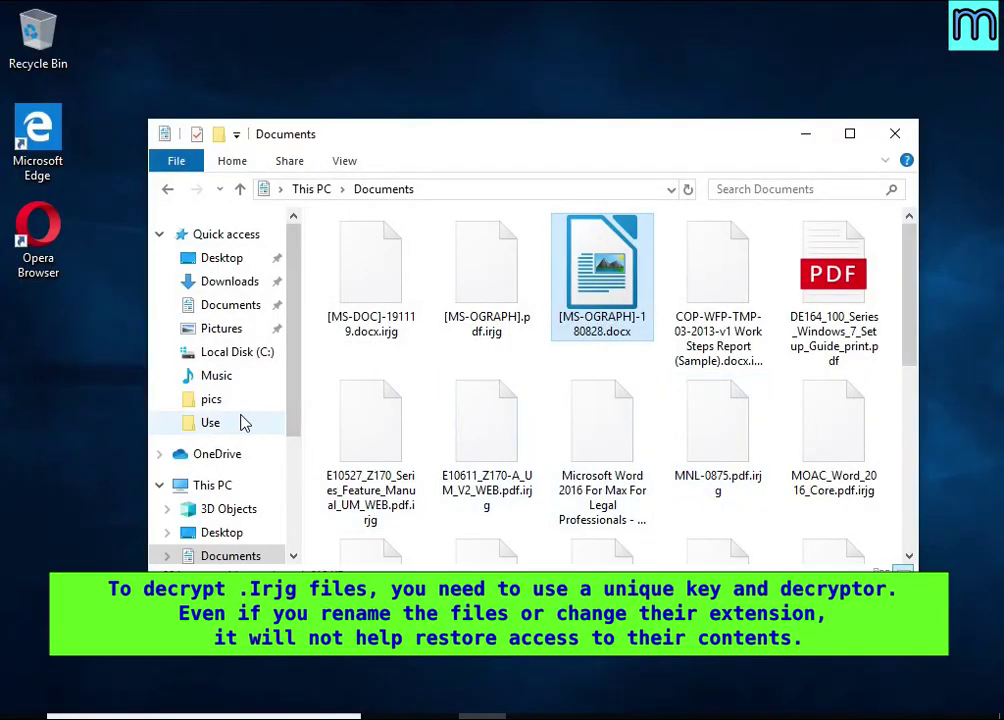
Step: Rename Lighthouse.jpg.irjg in the Pictures folder to Lighthouse.jpg and accept the extension change
{"action": "left_click", "coordinate": [224, 328]}
{"action": "double_click", "coordinate": [610, 336]}
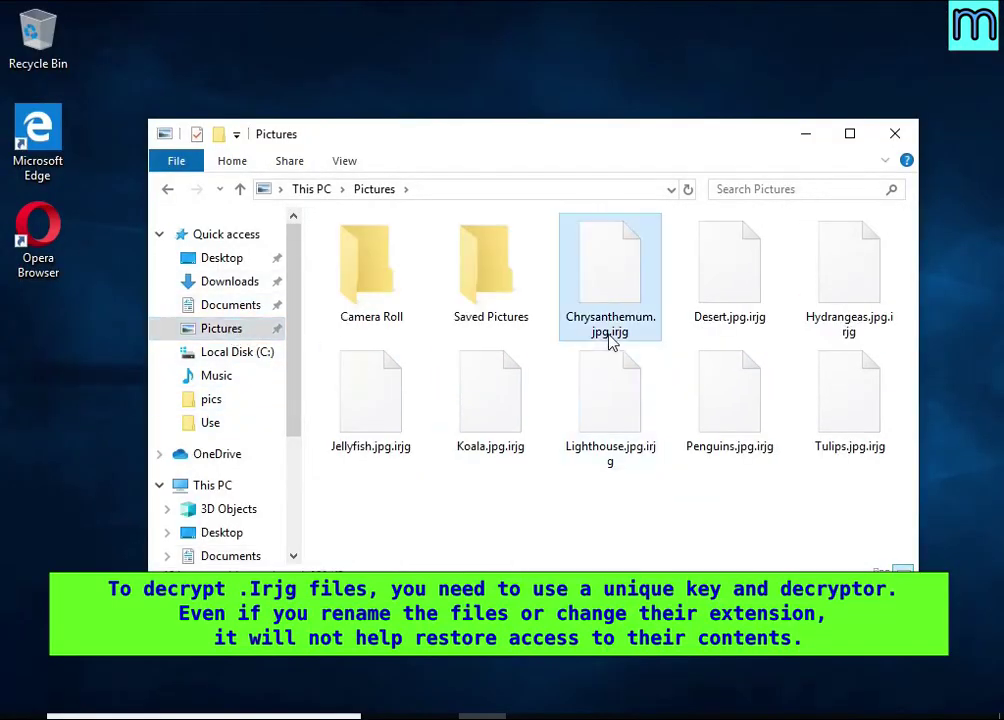
{"action": "left_click", "coordinate": [610, 400]}
{"action": "double_click", "coordinate": [610, 400]}
{"action": "right_click", "coordinate": [628, 440]}
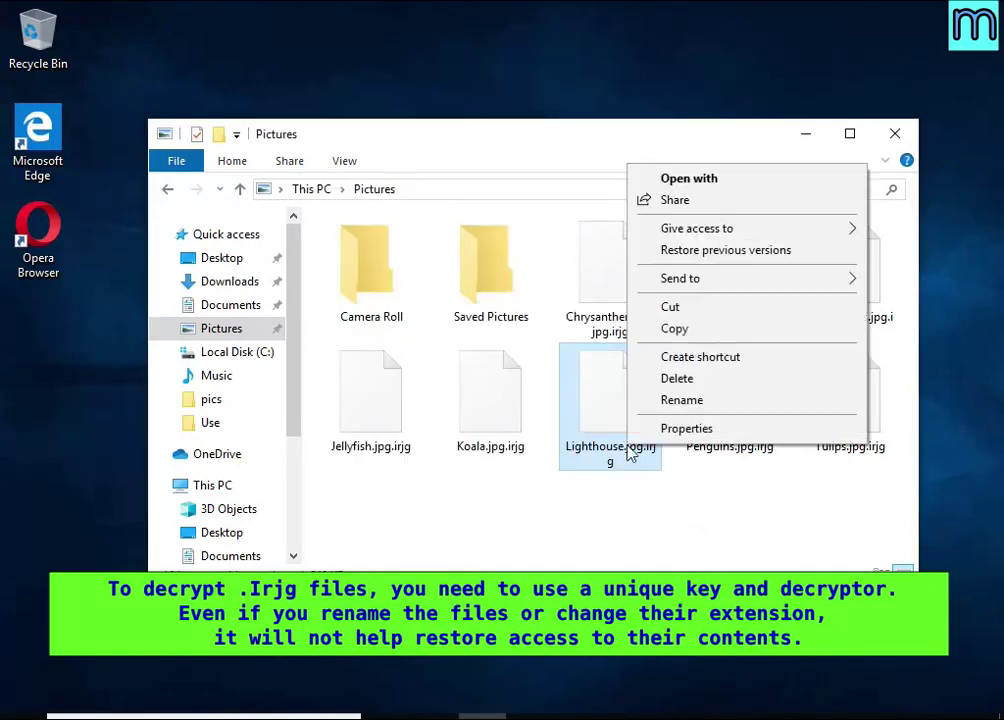
{"action": "left_click", "coordinate": [680, 400]}
{"action": "key", "text": "End"}
{"action": "key", "text": "BackSpace"}
{"action": "key", "text": "BackSpace"}
{"action": "key", "text": "BackSpace"}
{"action": "key", "text": "BackSpace"}
{"action": "key", "text": "BackSpace"}
{"action": "key", "text": "Return"}
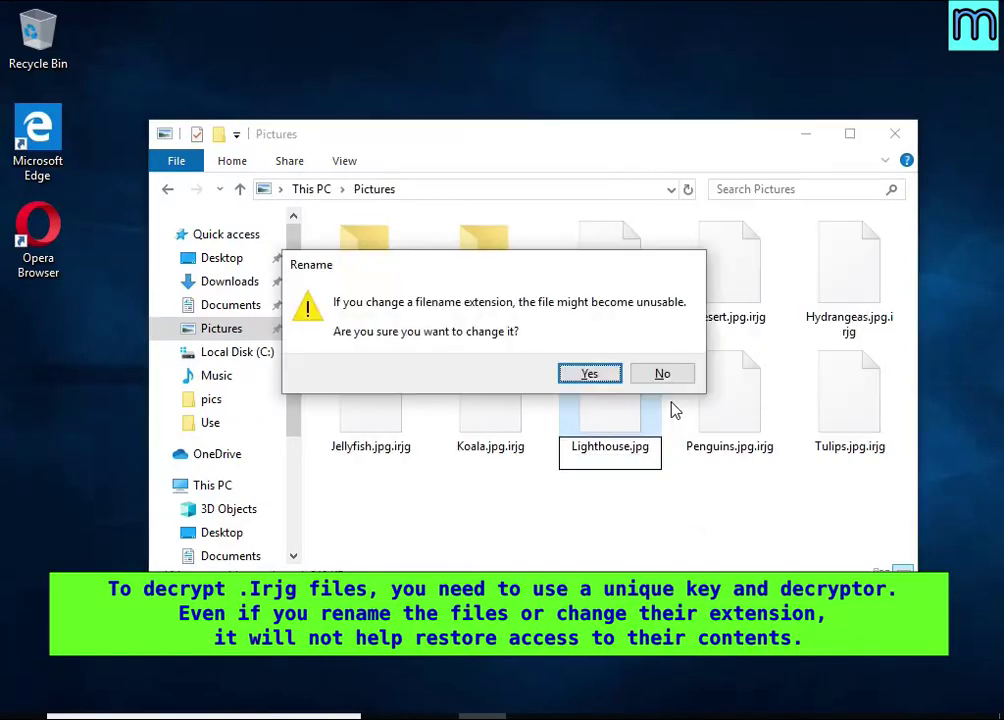
{"action": "left_click", "coordinate": [590, 374]}
Step: Try to view Lighthouse.jpg in the photo viewer, and close the viewer
{"action": "double_click", "coordinate": [607, 403]}
{"action": "double_click", "coordinate": [502, 328]}
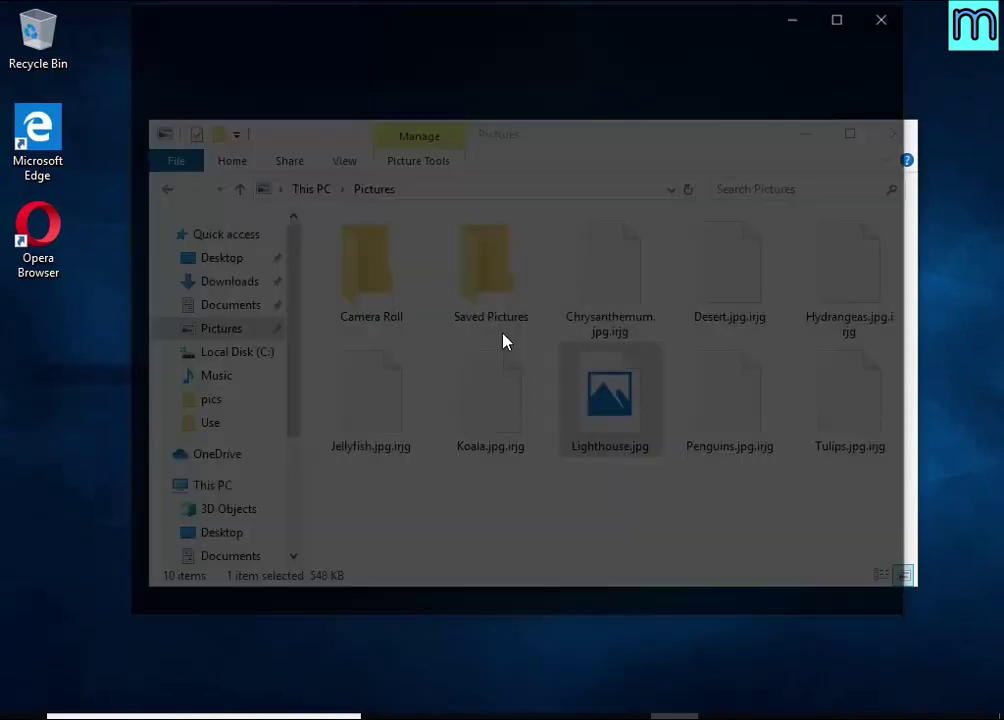
{"action": "left_click", "coordinate": [886, 16]}
Step: Read the ransom note _readme.txt on Local Disk (C:), and close it
{"action": "left_click", "coordinate": [237, 352]}
{"action": "left_click", "coordinate": [370, 392]}
{"action": "double_click", "coordinate": [516, 392]}
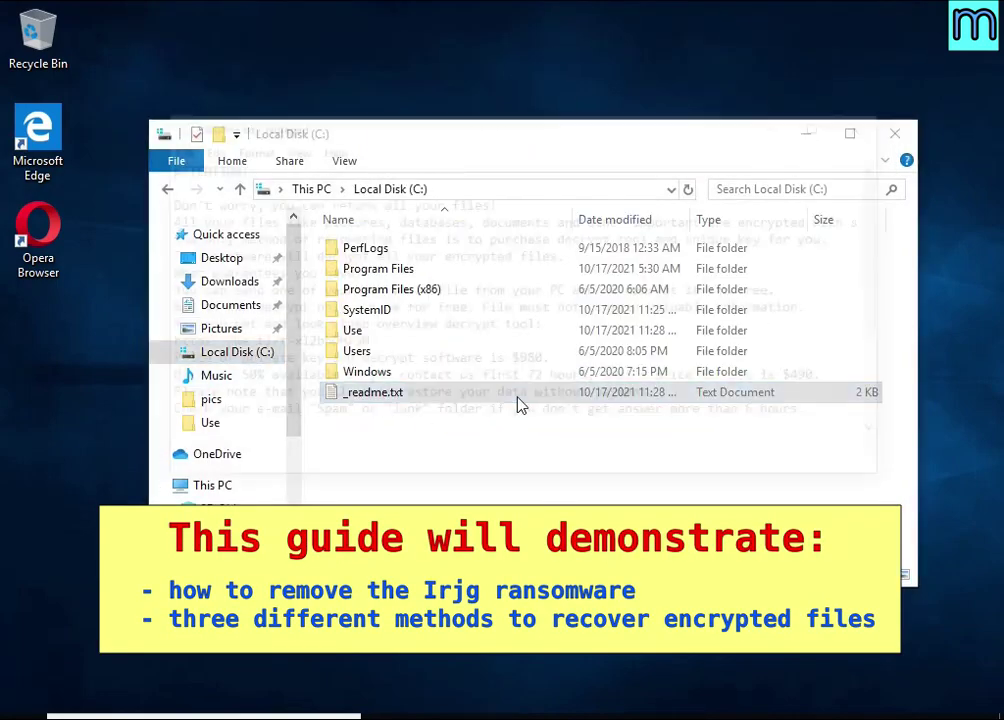
{"action": "scroll", "coordinate": [515, 398], "scroll_direction": "down", "scroll_amount": 3}
{"action": "scroll", "coordinate": [502, 385], "scroll_direction": "up", "scroll_amount": 3}
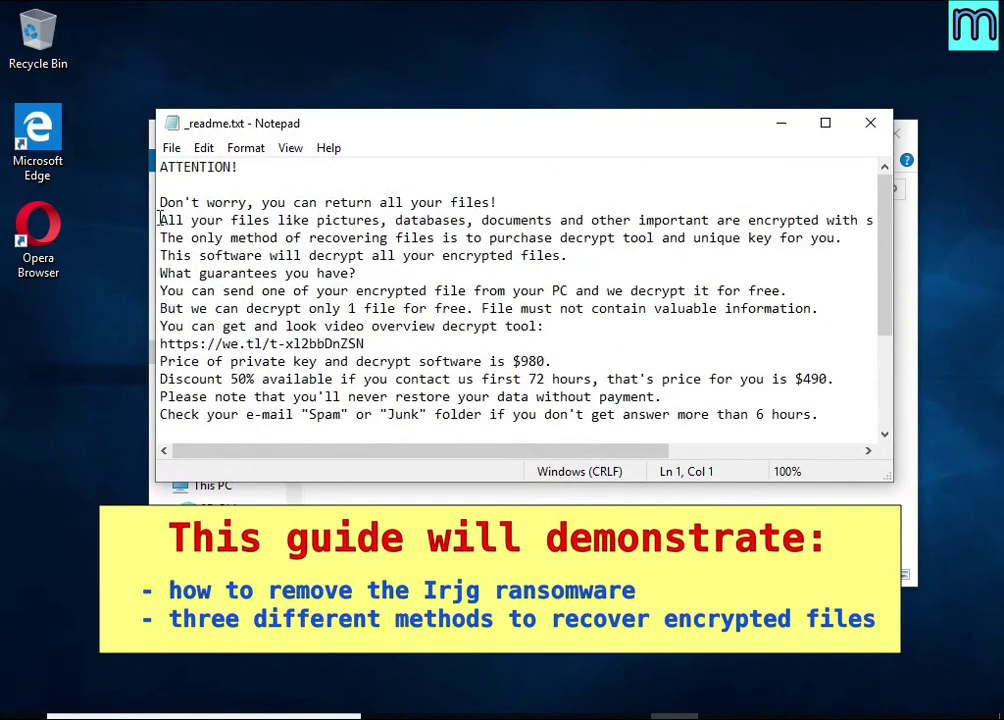
{"action": "left_click_drag", "start_coordinate": [160, 218], "coordinate": [819, 220]}
{"action": "double_click", "coordinate": [822, 220]}
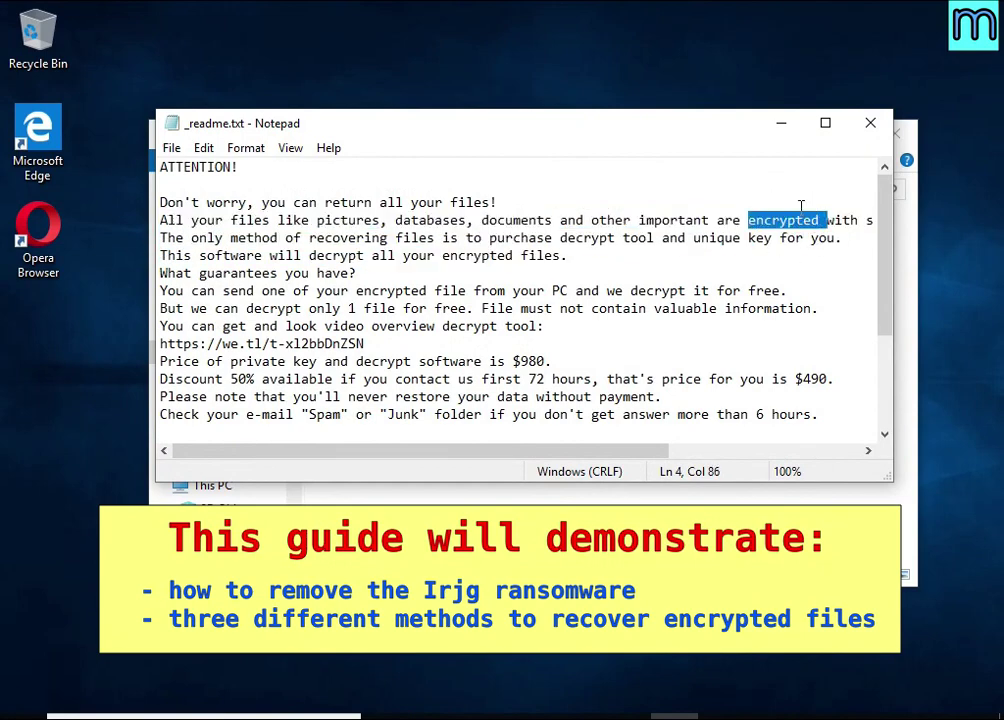
{"action": "scroll", "coordinate": [632, 262], "scroll_direction": "down", "scroll_amount": 3}
{"action": "left_click", "coordinate": [870, 126]}
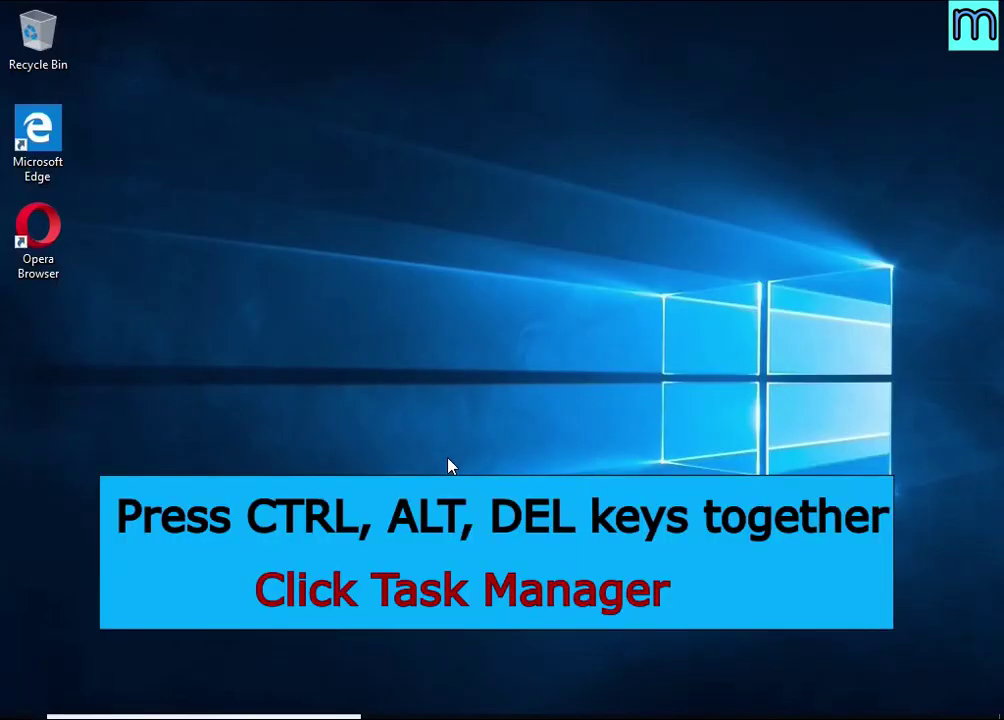
Step: Open Task Manager and end the suspicious background process DB07.exe (32 bit)
{"action": "key", "text": "ctrl+alt+Delete"}
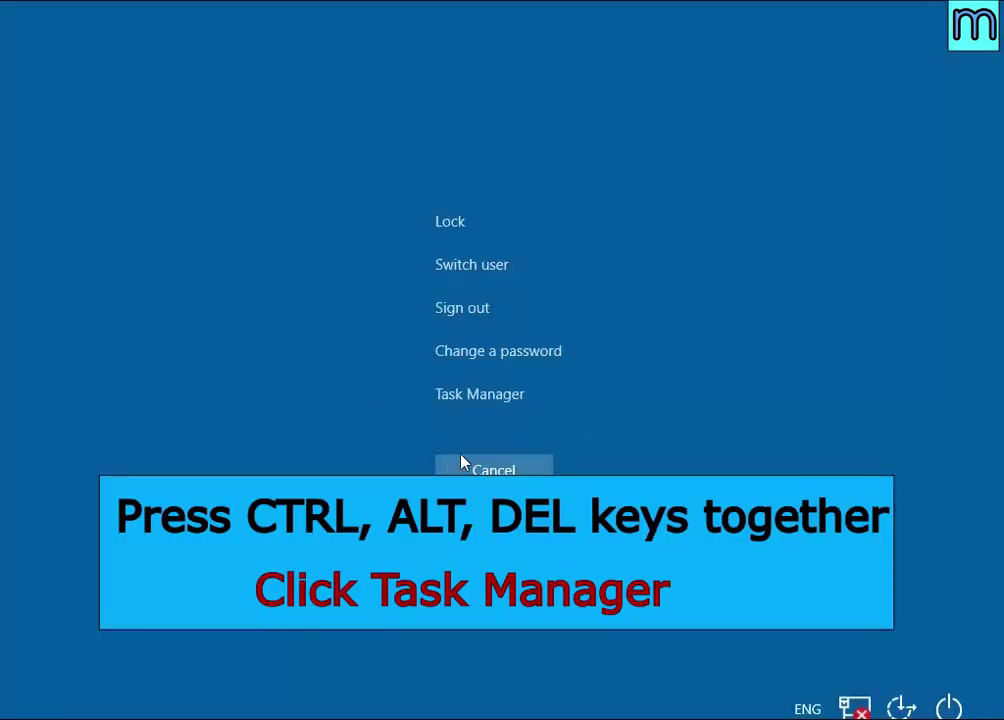
{"action": "left_click", "coordinate": [513, 405]}
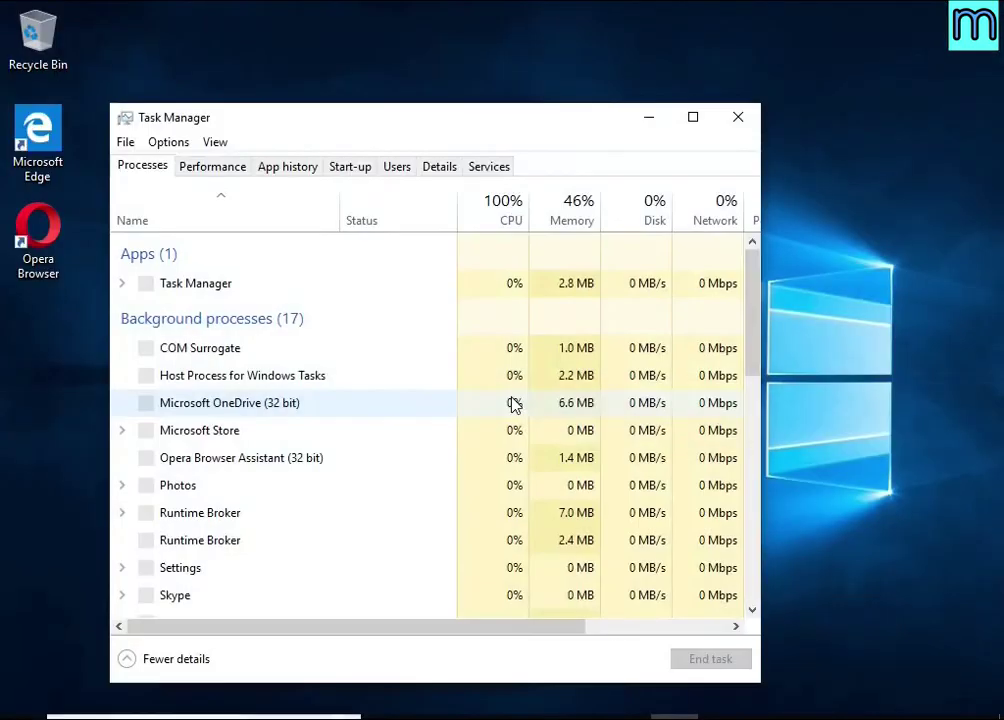
{"action": "scroll", "coordinate": [370, 372], "scroll_direction": "down", "scroll_amount": 1}
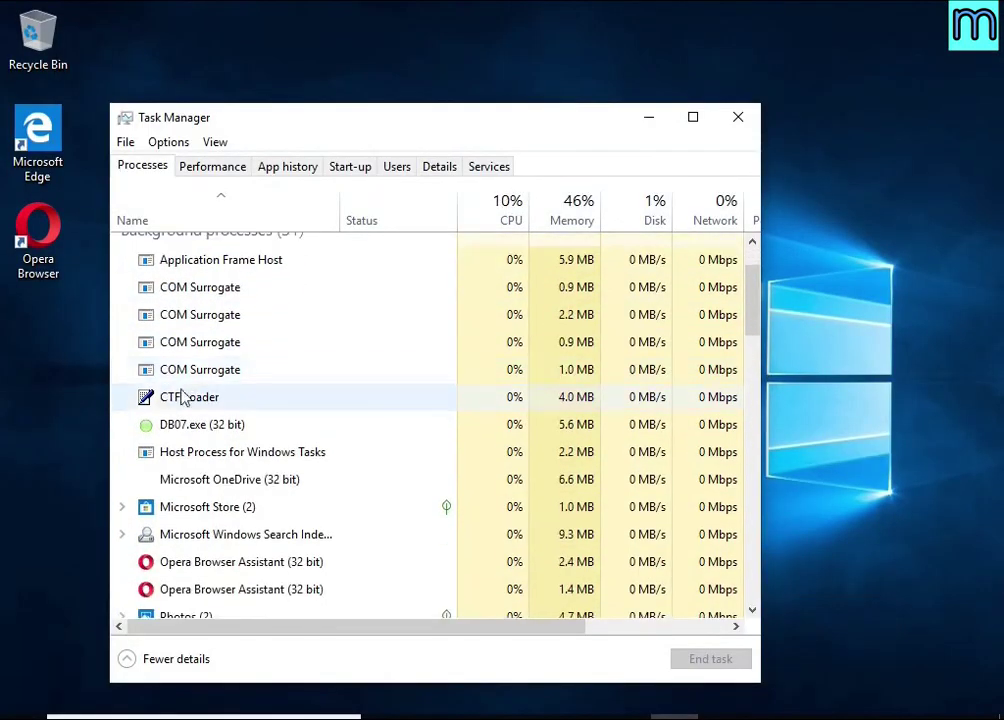
{"action": "left_click", "coordinate": [382, 429]}
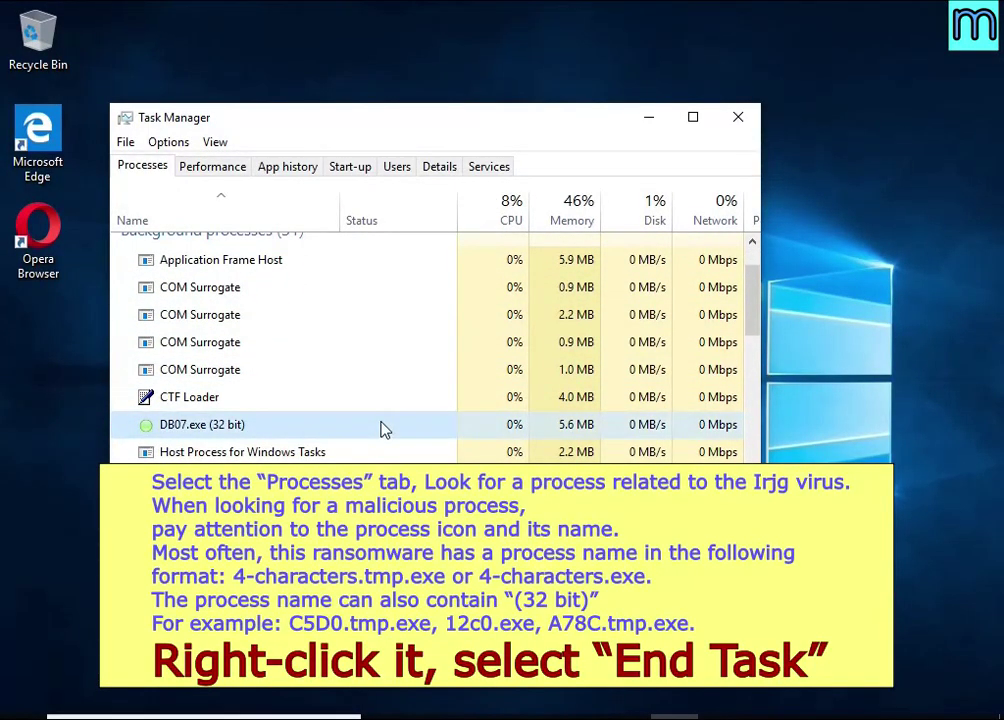
{"action": "right_click", "coordinate": [388, 431]}
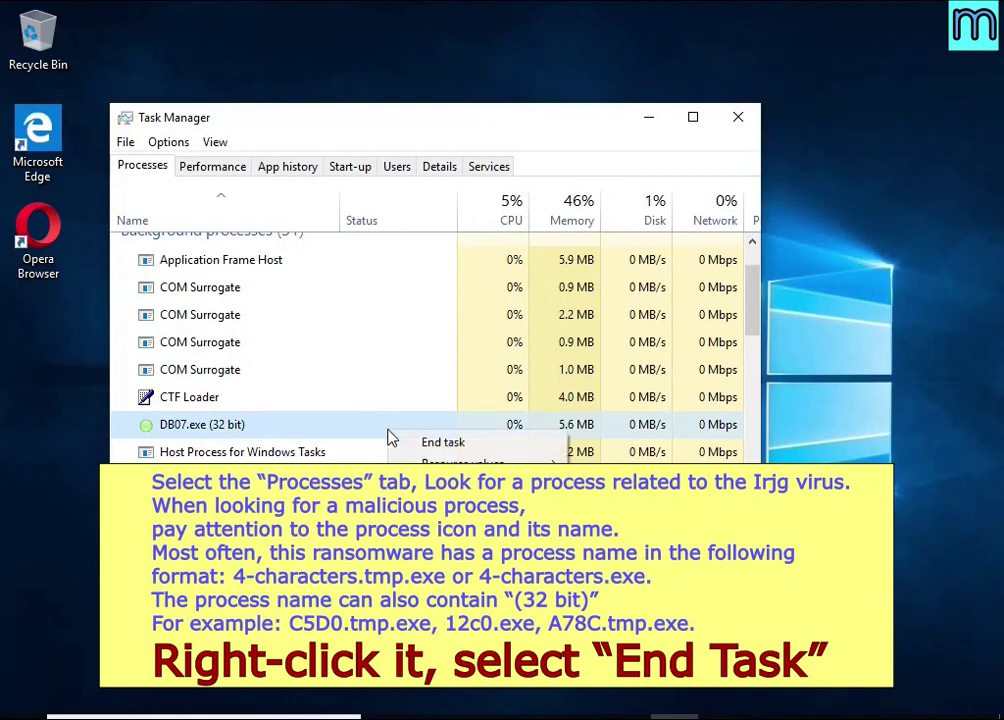
{"action": "left_click", "coordinate": [510, 447]}
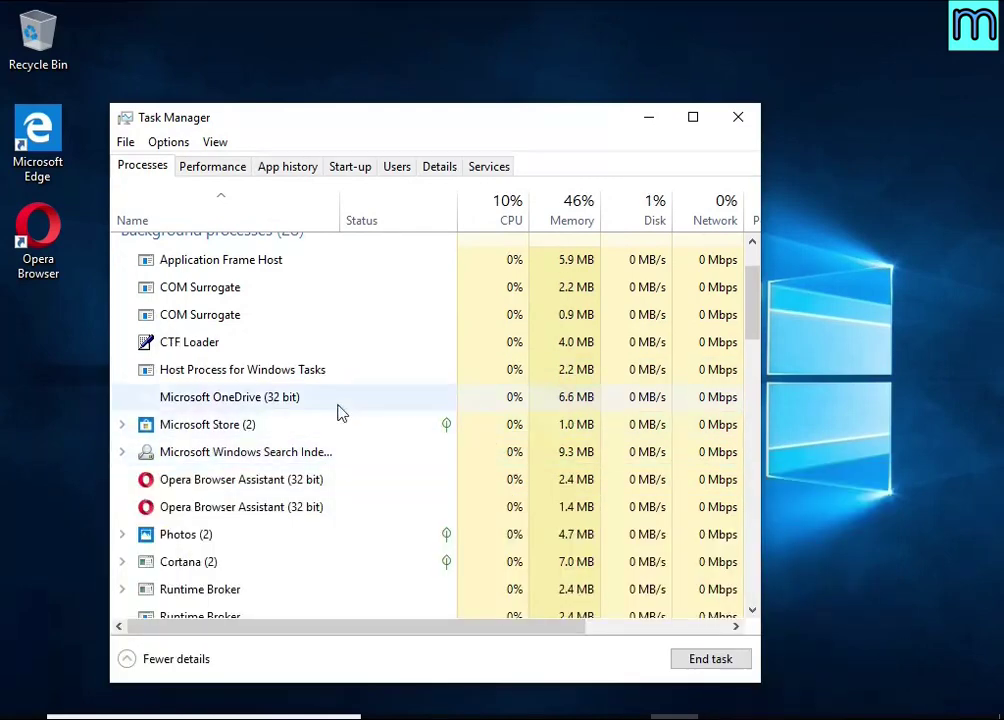
Step: Look through the remaining background and Windows processes for other suspicious entries
{"action": "scroll", "coordinate": [320, 405], "scroll_direction": "down", "scroll_amount": 2}
{"action": "scroll", "coordinate": [307, 400], "scroll_direction": "down", "scroll_amount": 7}
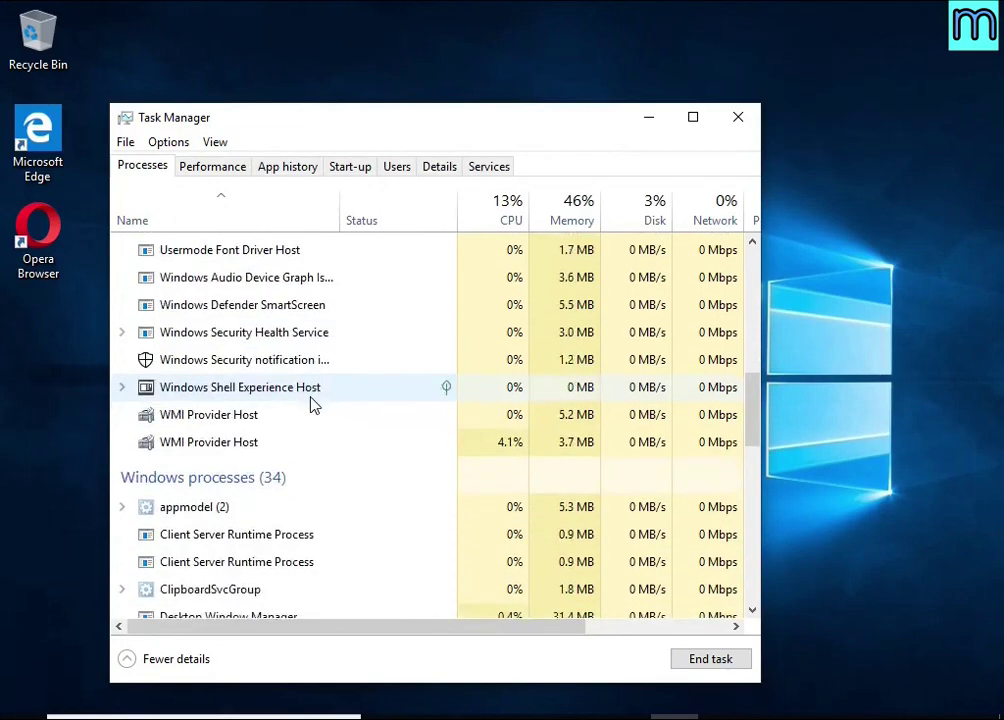
{"action": "scroll", "coordinate": [300, 396], "scroll_direction": "down", "scroll_amount": 9}
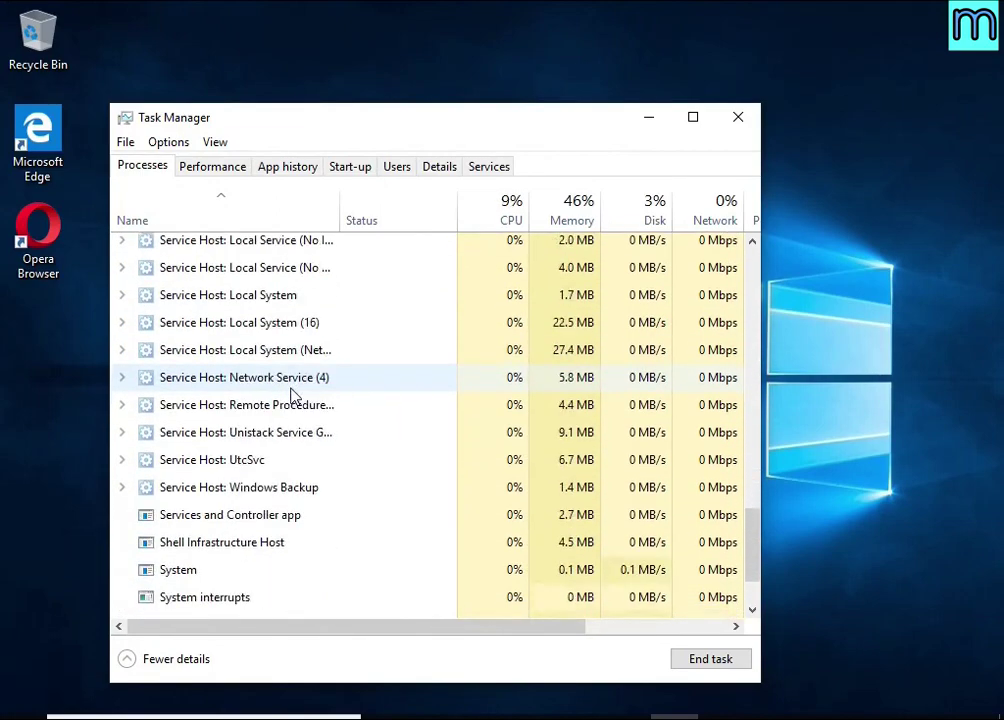
{"action": "scroll", "coordinate": [300, 400], "scroll_direction": "up", "scroll_amount": 10}
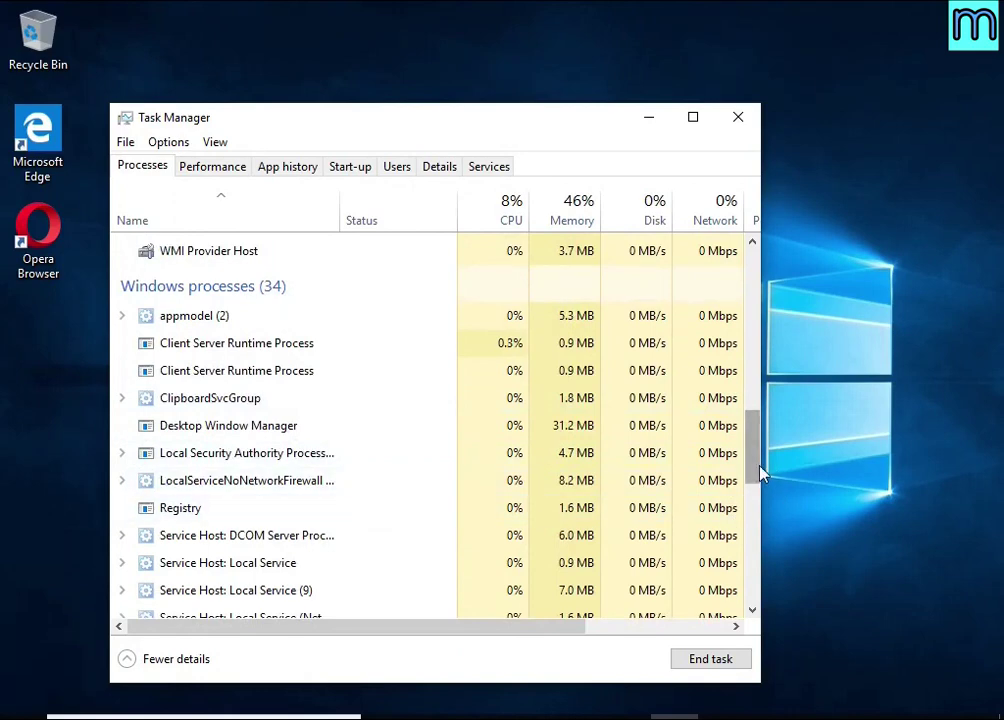
{"action": "left_click_drag", "start_coordinate": [765, 470], "coordinate": [762, 261]}
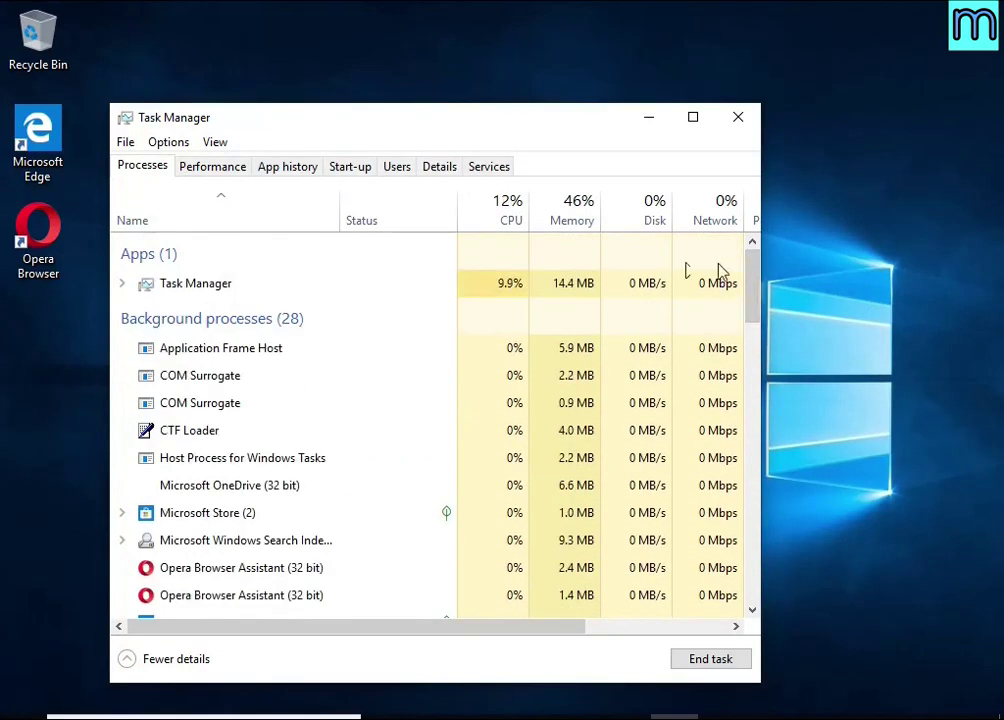
Step: Disable DB07.exe as a start-up program, and close Task Manager
{"action": "left_click", "coordinate": [352, 175]}
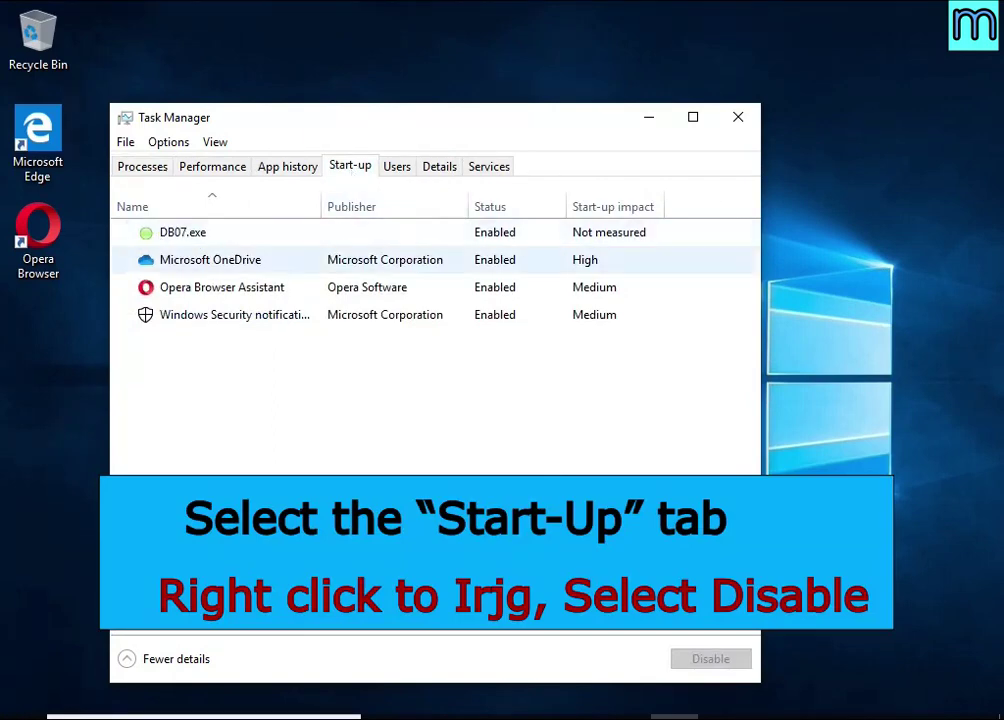
{"action": "left_click", "coordinate": [545, 243]}
{"action": "right_click", "coordinate": [545, 244]}
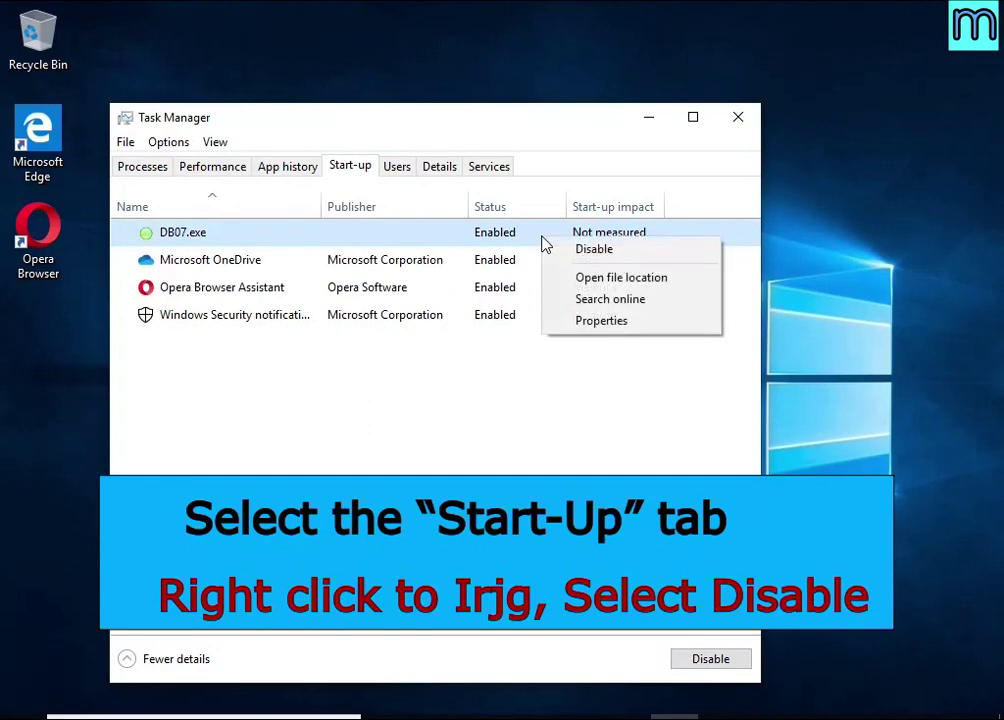
{"action": "left_click", "coordinate": [669, 256]}
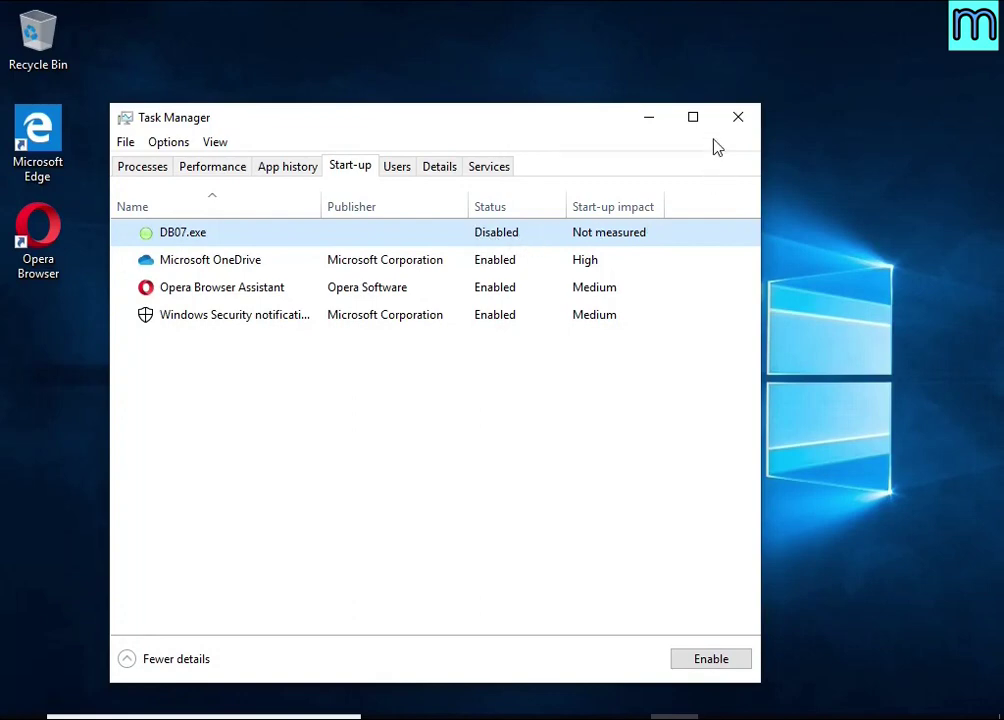
{"action": "left_click", "coordinate": [735, 120]}
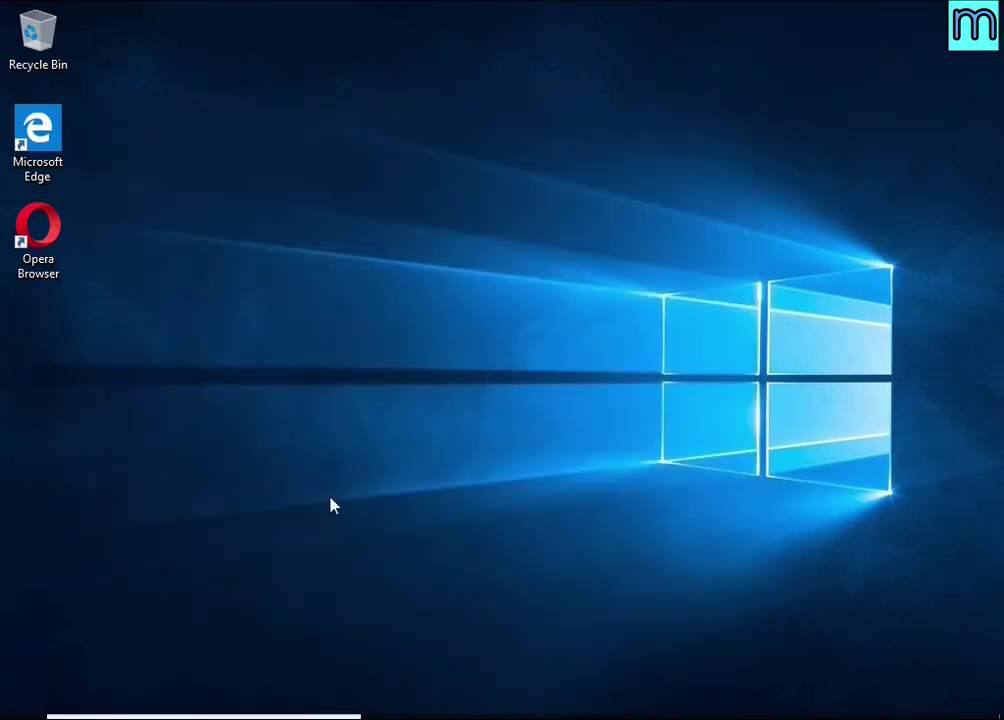
Step: Find and open Task Scheduler through Windows search, and show the Task Scheduler Library
{"action": "left_click", "coordinate": [207, 710]}
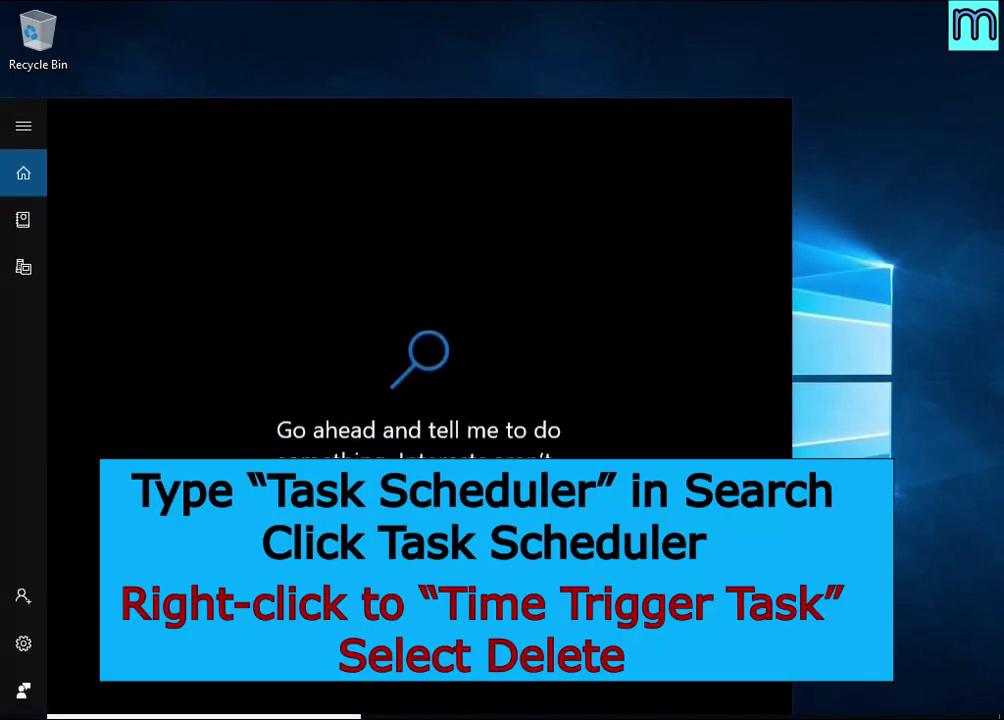
{"action": "type", "text": "task"}
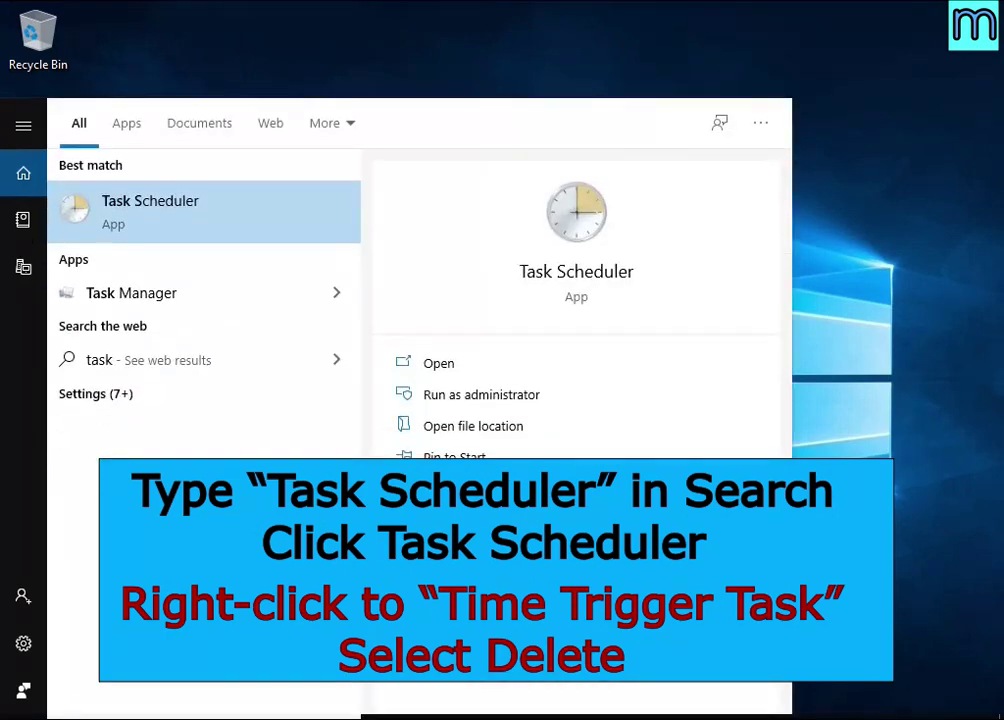
{"action": "type", "text": " she"}
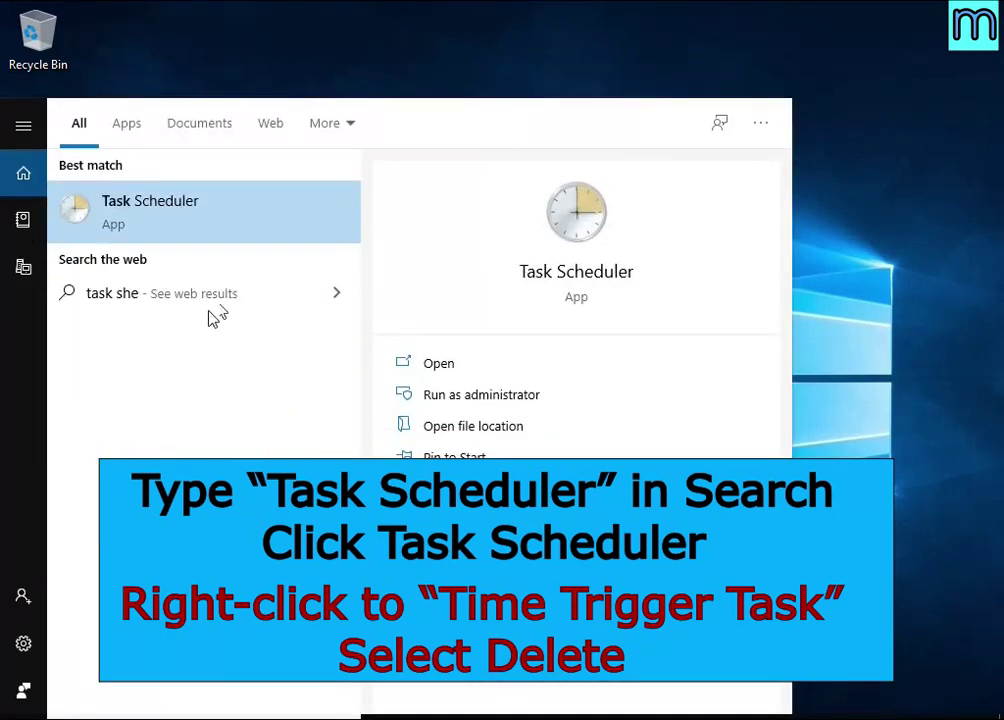
{"action": "left_click", "coordinate": [241, 228]}
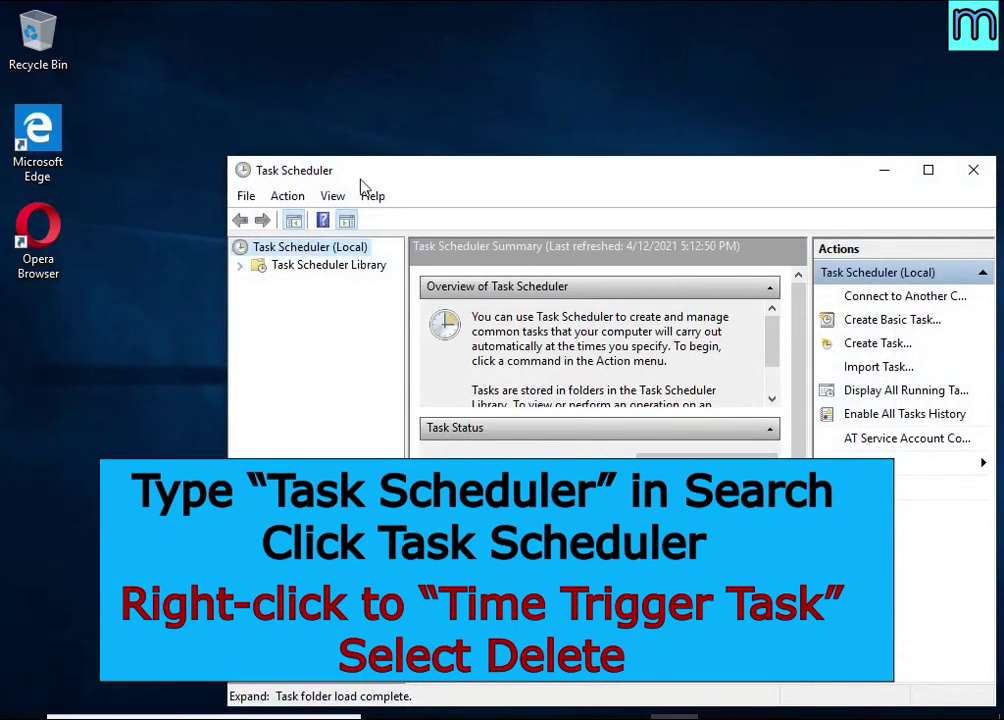
{"action": "left_click_drag", "start_coordinate": [362, 183], "coordinate": [296, 119]}
{"action": "left_click", "coordinate": [294, 202]}
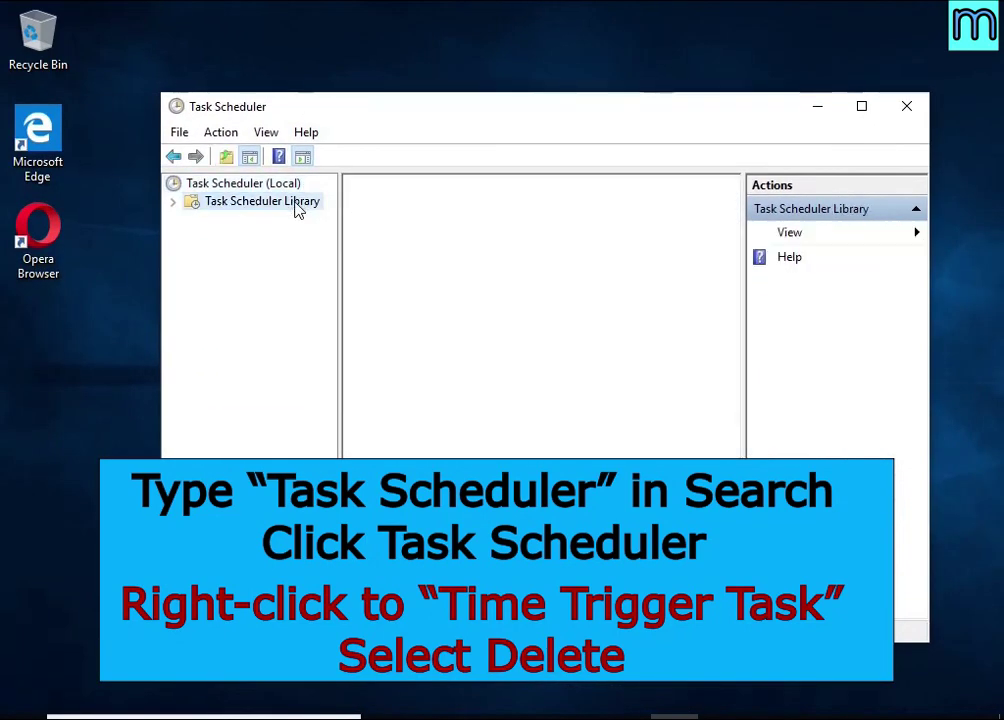
Step: Delete the scheduled task Time Trigger Task from the Task Scheduler Library, and close Task Scheduler
{"action": "left_click", "coordinate": [650, 271]}
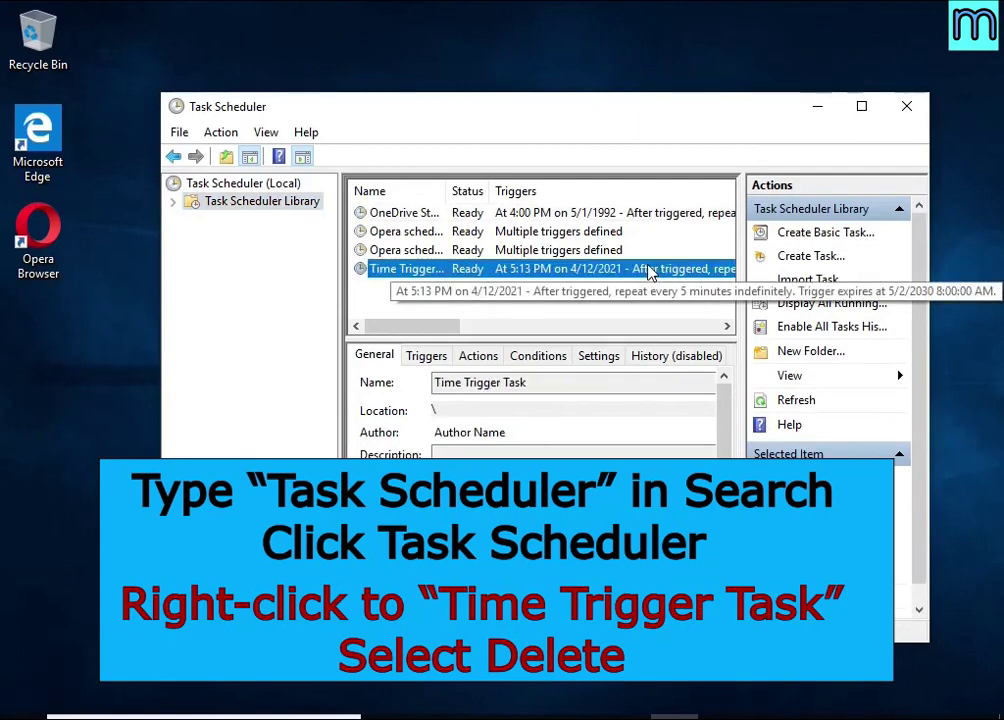
{"action": "right_click", "coordinate": [650, 271]}
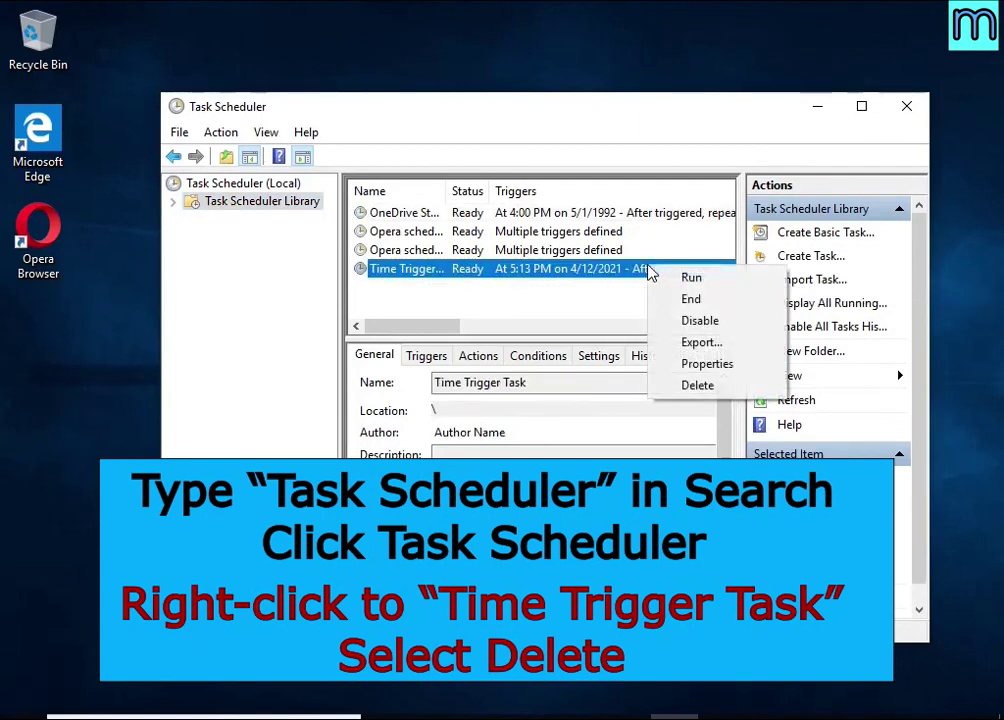
{"action": "left_click", "coordinate": [736, 391]}
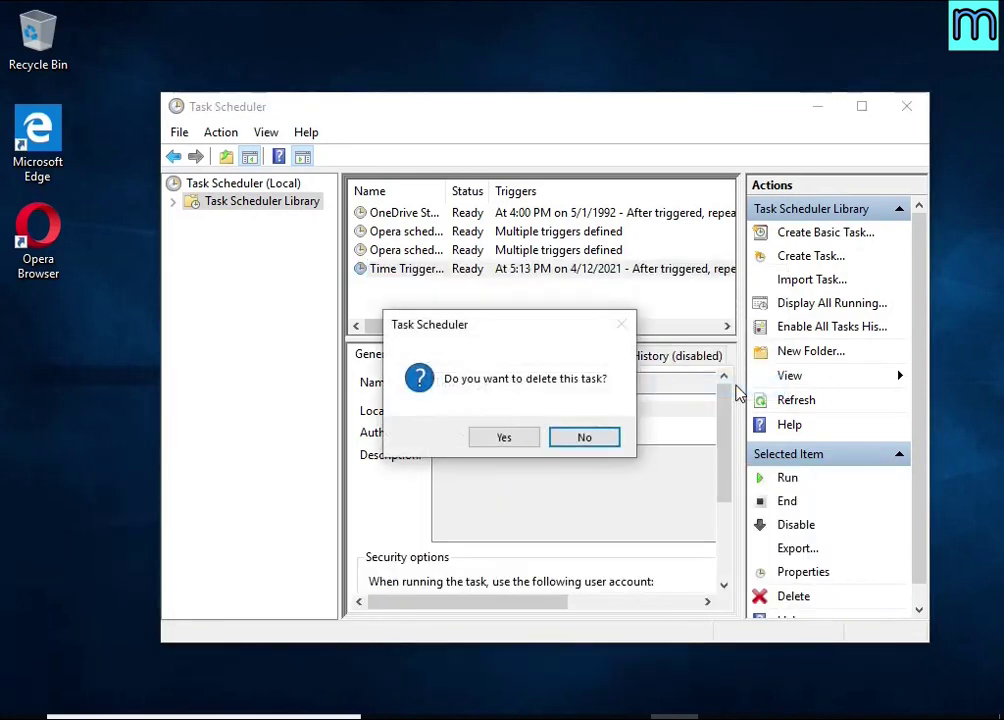
{"action": "left_click", "coordinate": [505, 443]}
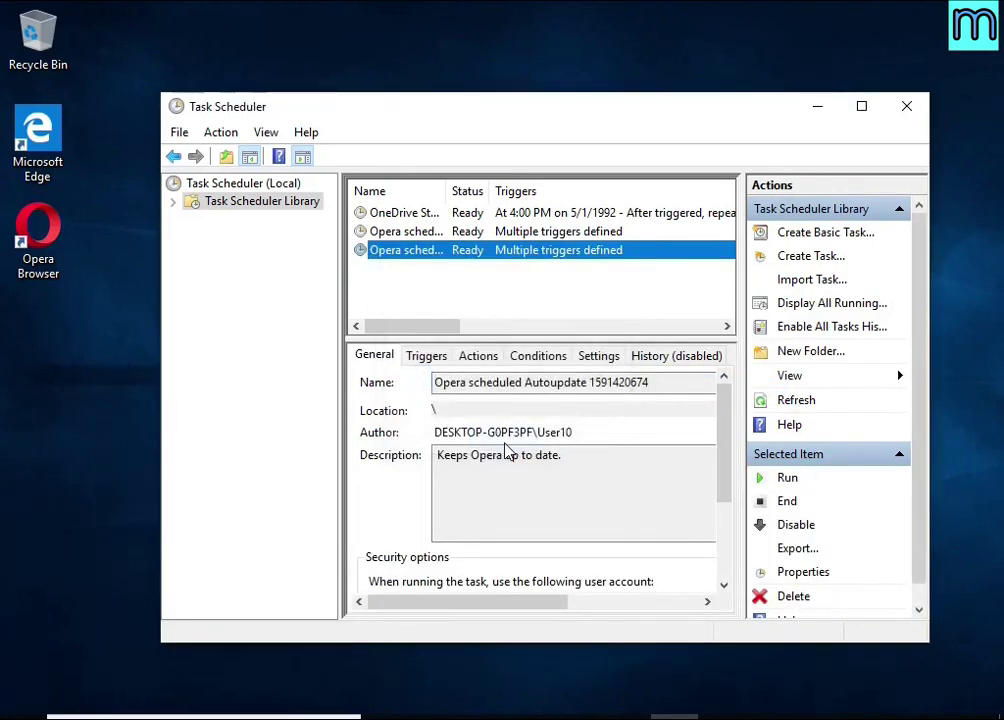
{"action": "left_click", "coordinate": [906, 110]}
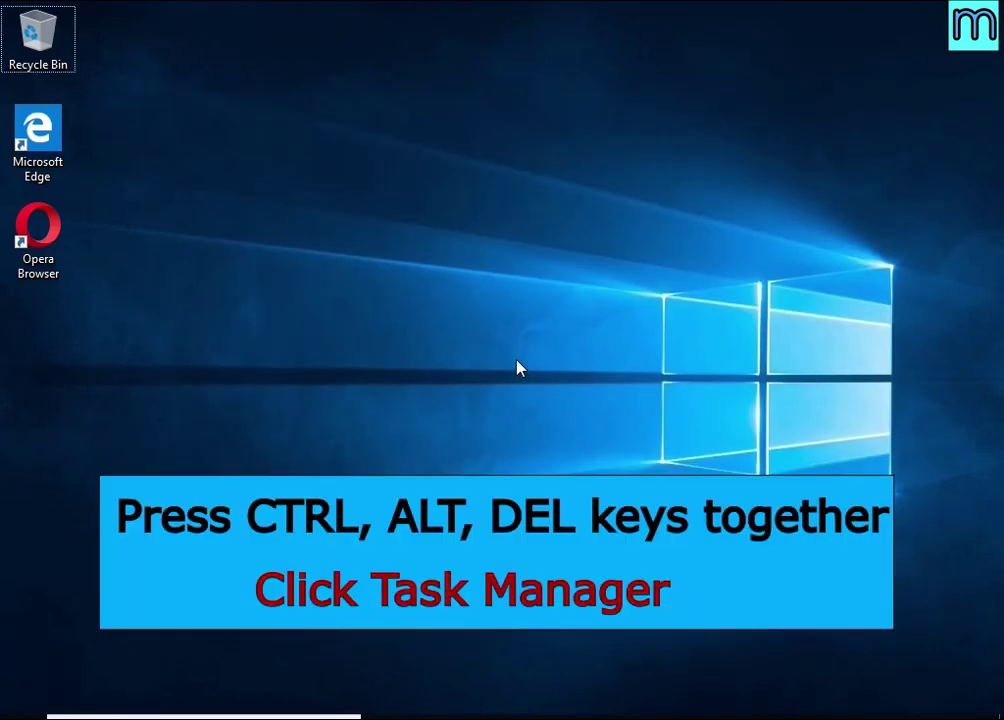
Step: Reopen Task Manager, show the file location of the DB07.exe start-up entry, and close Task Manager
{"action": "key", "text": "ctrl+alt+Delete"}
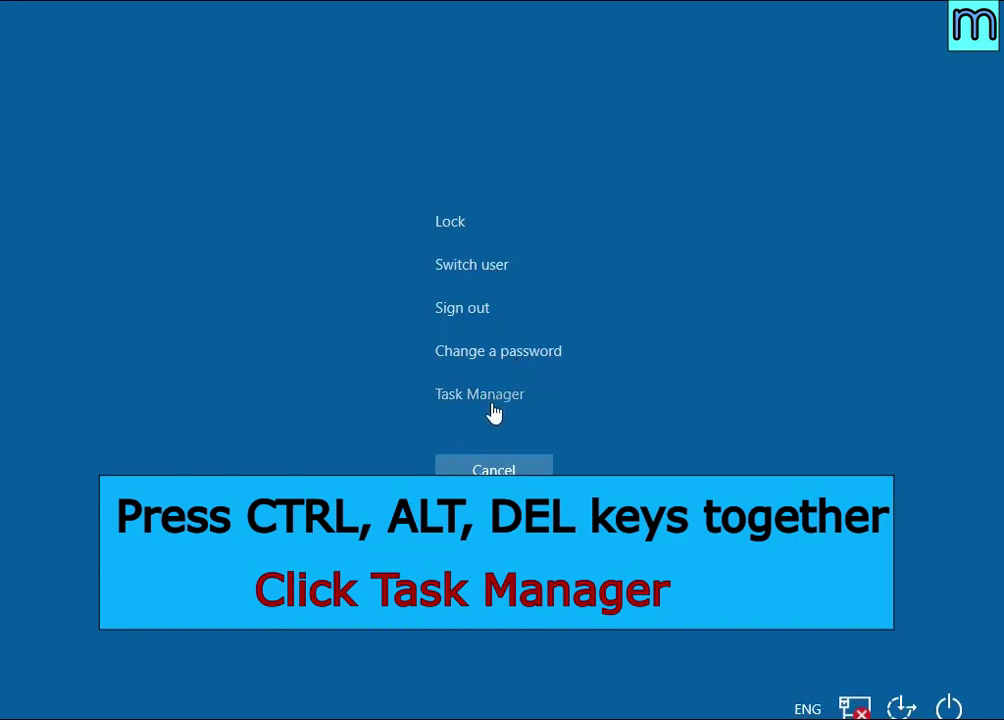
{"action": "left_click", "coordinate": [491, 404]}
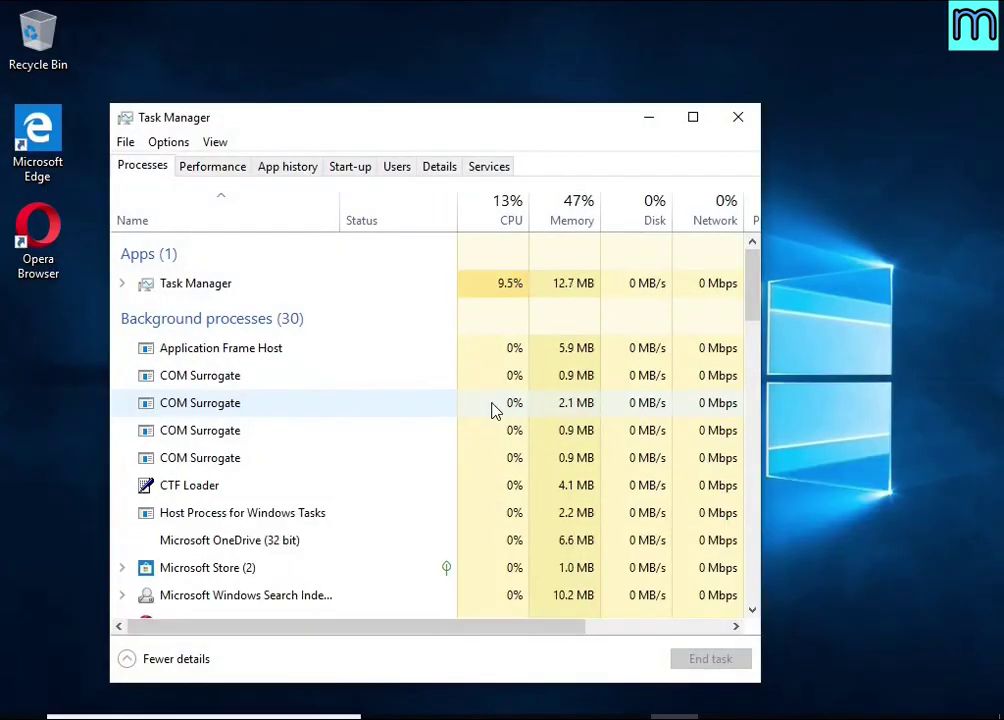
{"action": "left_click", "coordinate": [357, 170]}
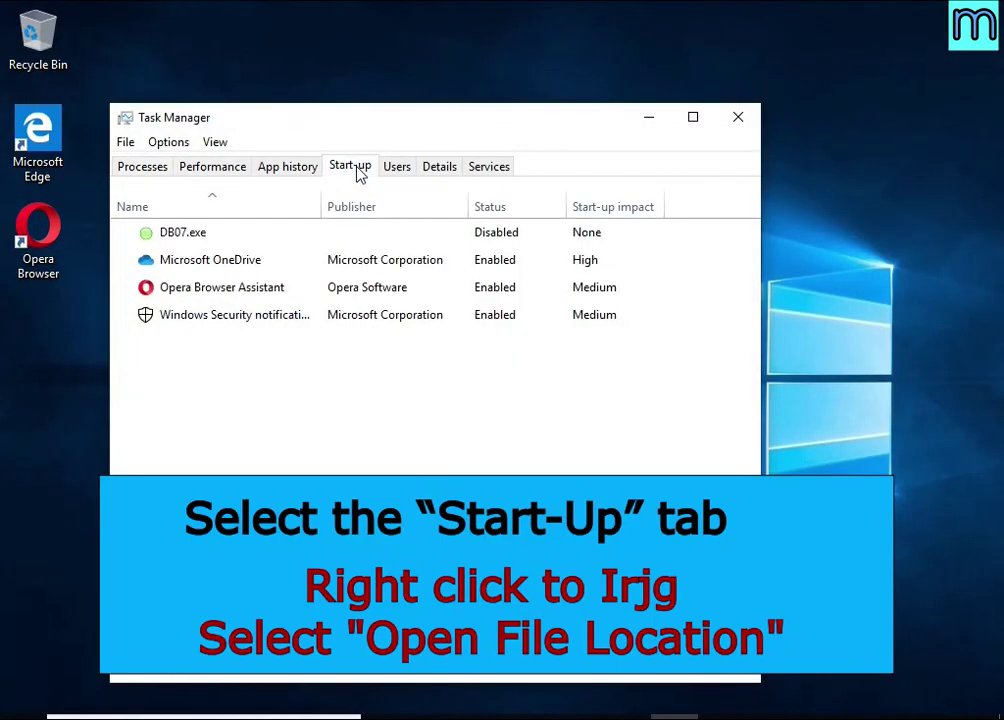
{"action": "right_click", "coordinate": [549, 232]}
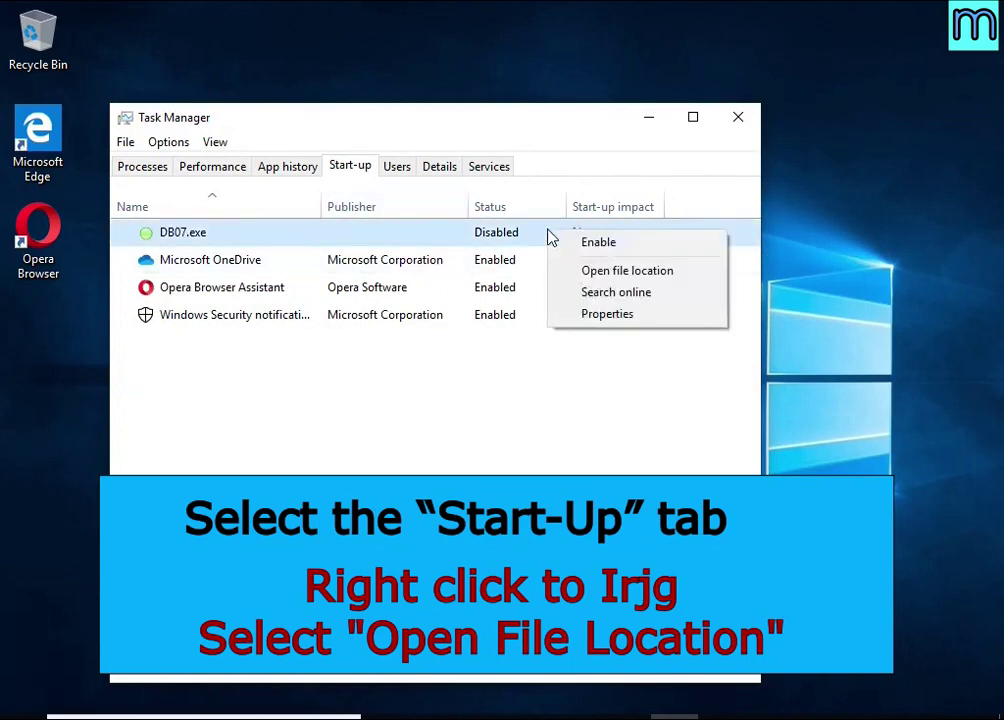
{"action": "left_click", "coordinate": [697, 281]}
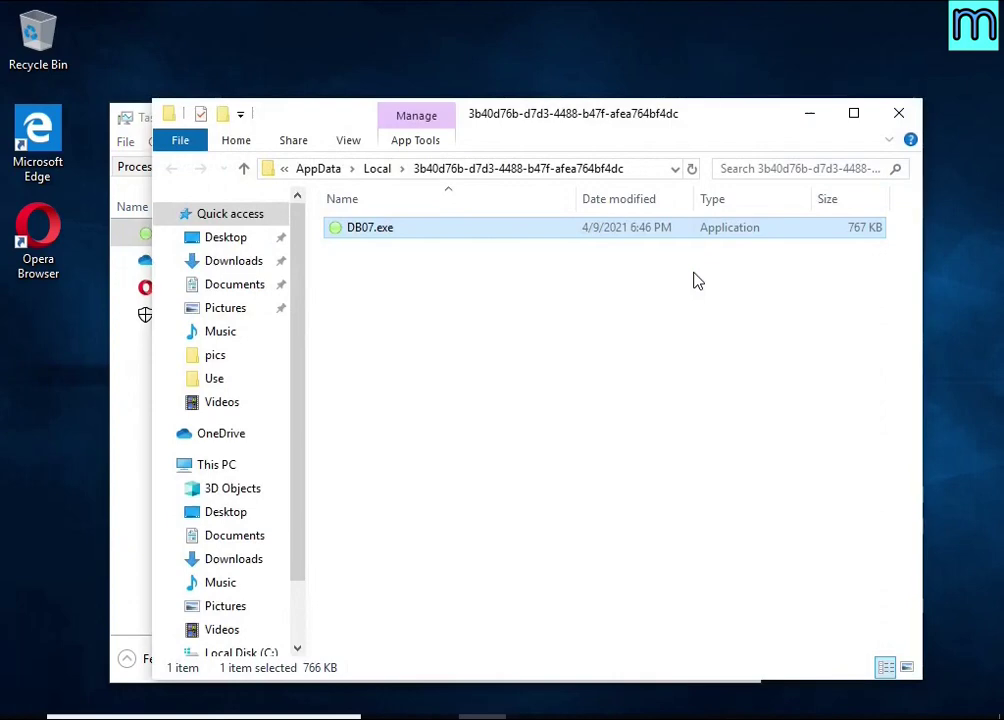
{"action": "left_click", "coordinate": [125, 418]}
{"action": "left_click", "coordinate": [735, 117]}
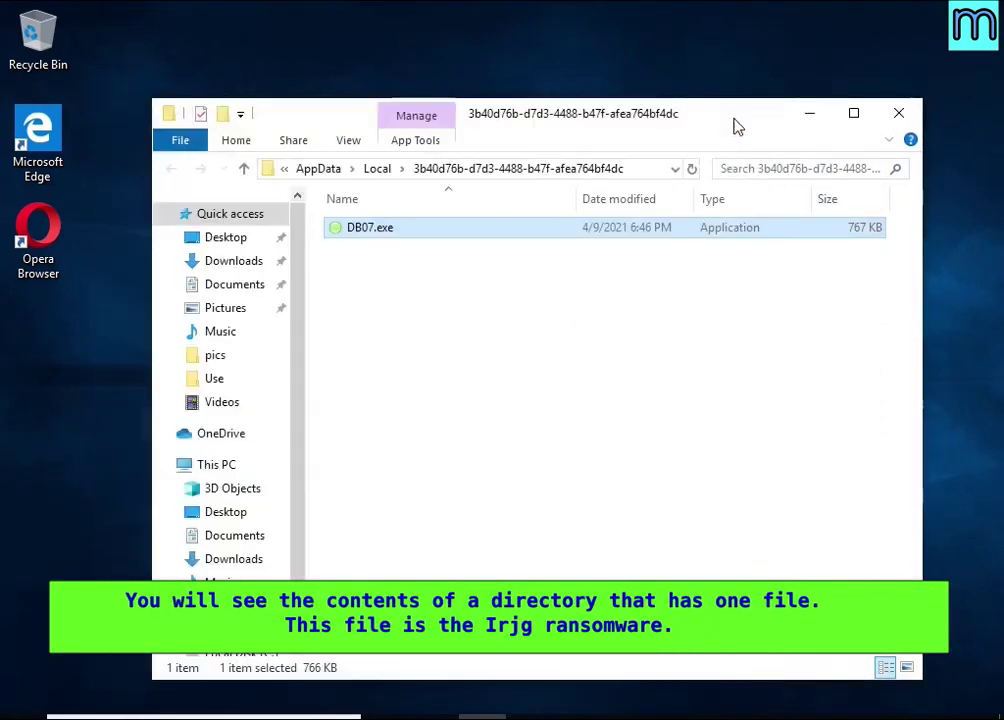
Step: Try to delete the DB07.exe file from its folder, retry the deletion, and cancel it
{"action": "right_click", "coordinate": [417, 229]}
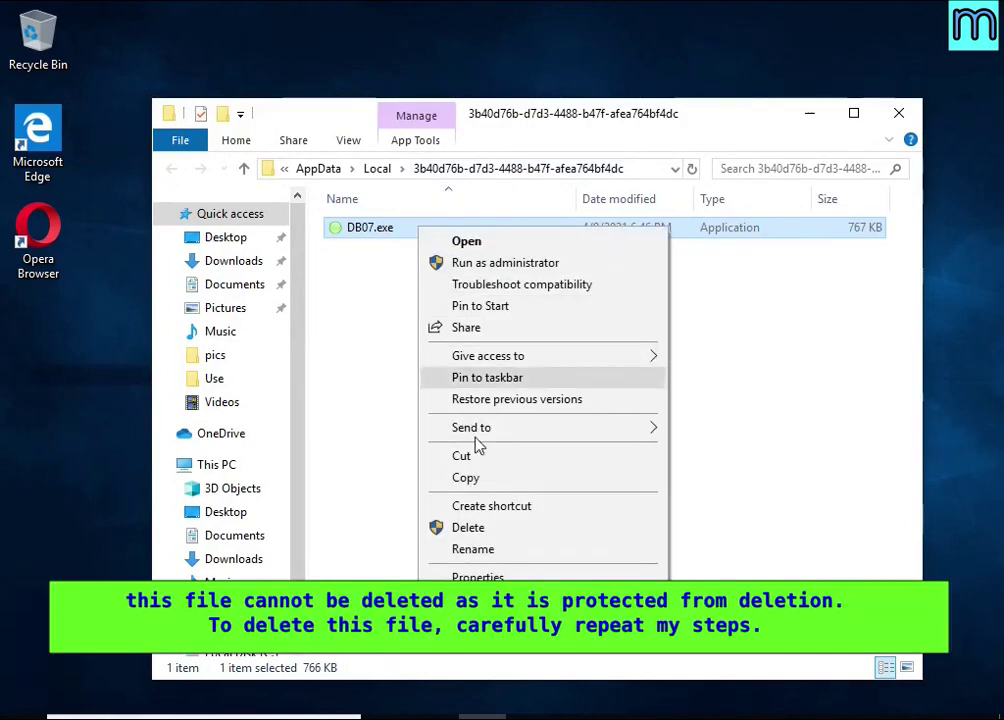
{"action": "left_click", "coordinate": [471, 530]}
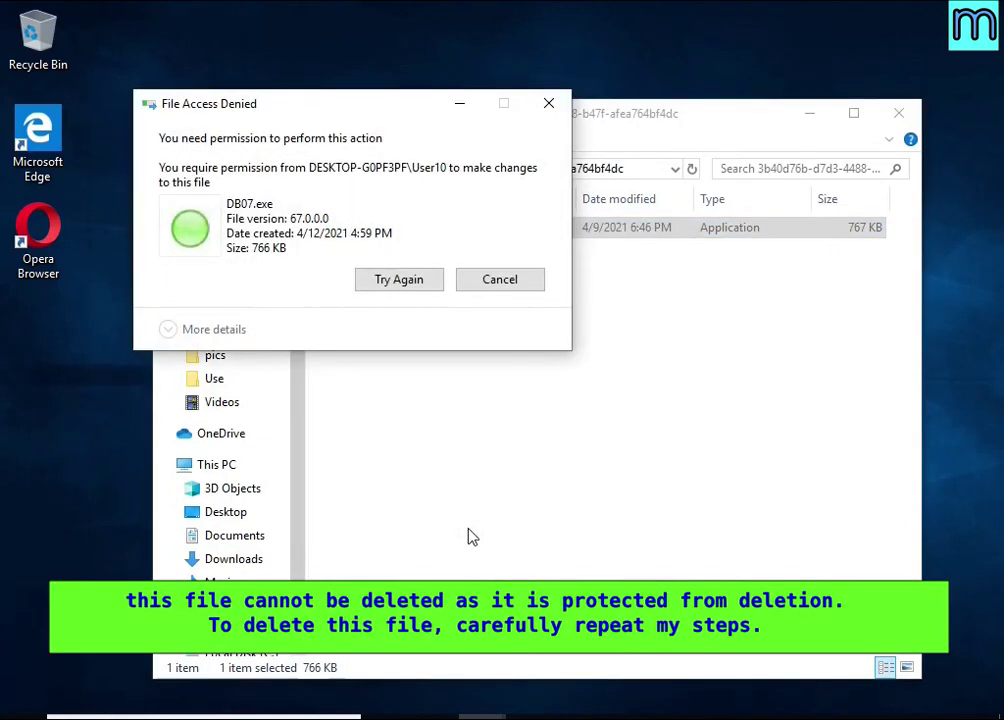
{"action": "left_click", "coordinate": [419, 283]}
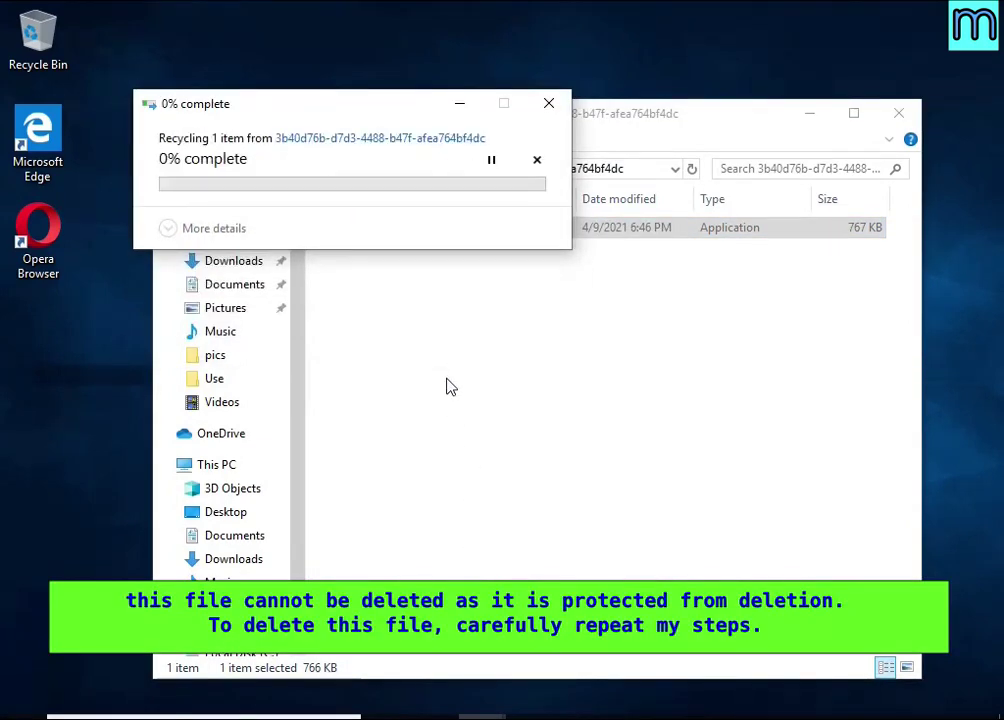
{"action": "left_click", "coordinate": [405, 285]}
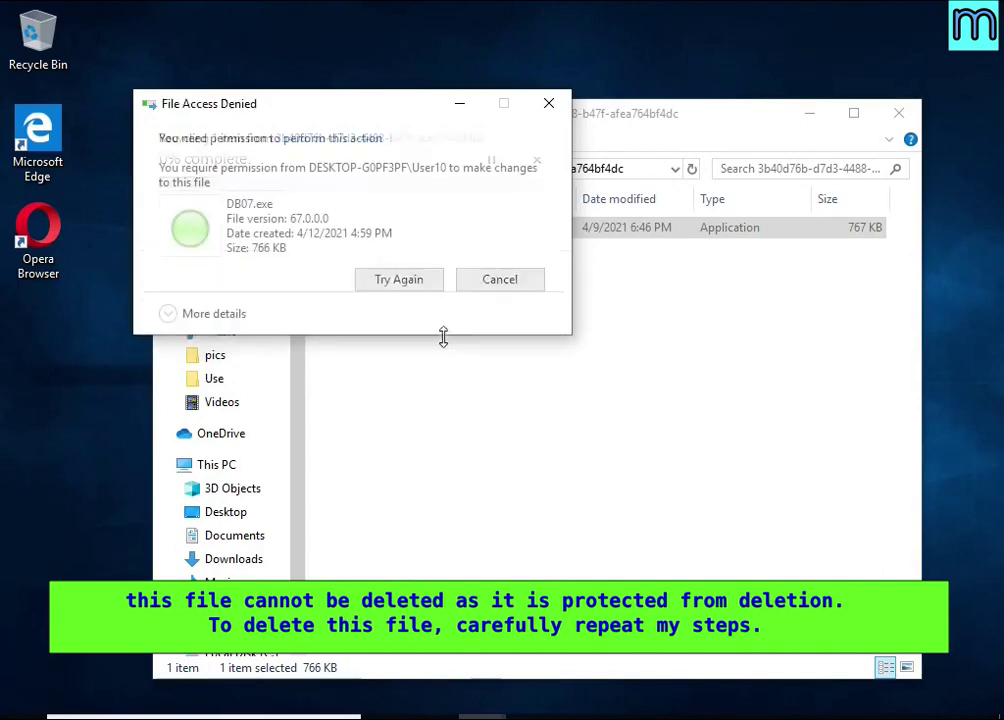
{"action": "left_click", "coordinate": [495, 283]}
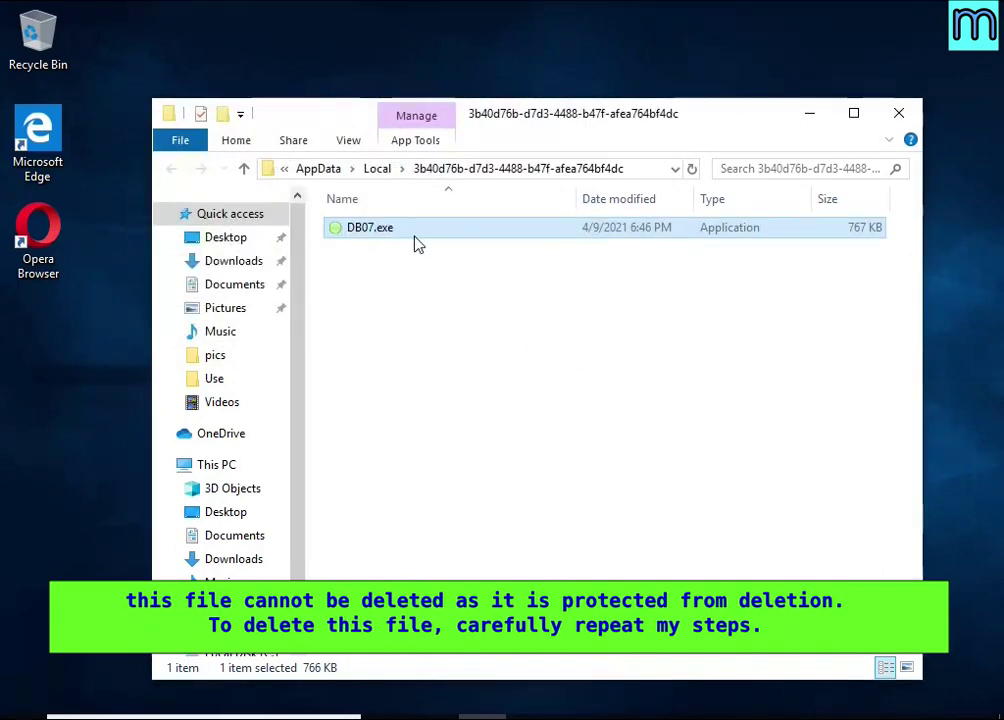
Step: Disable permission inheritance in the advanced security settings of DB07.exe, converting the inherited permissions into explicit permissions
{"action": "right_click", "coordinate": [414, 240]}
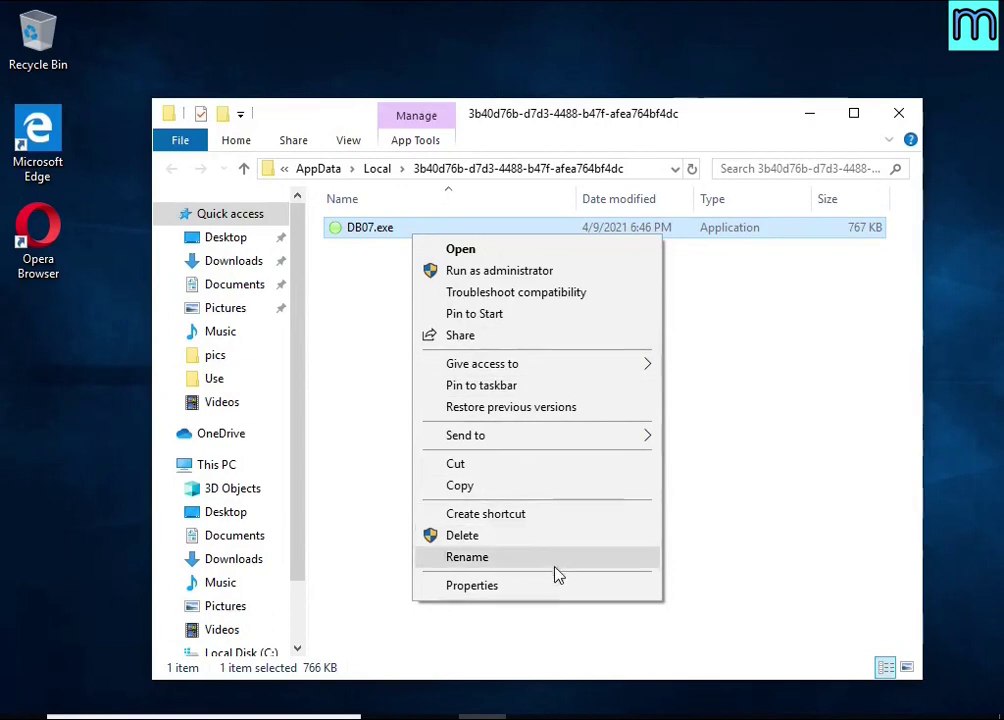
{"action": "left_click", "coordinate": [562, 595]}
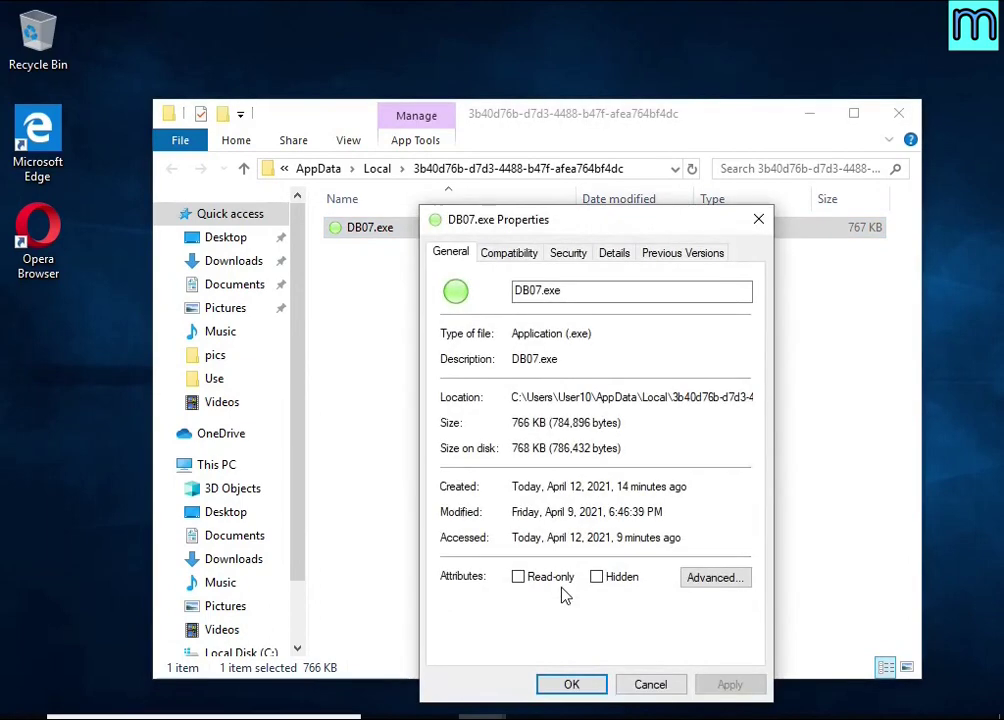
{"action": "left_click", "coordinate": [568, 254]}
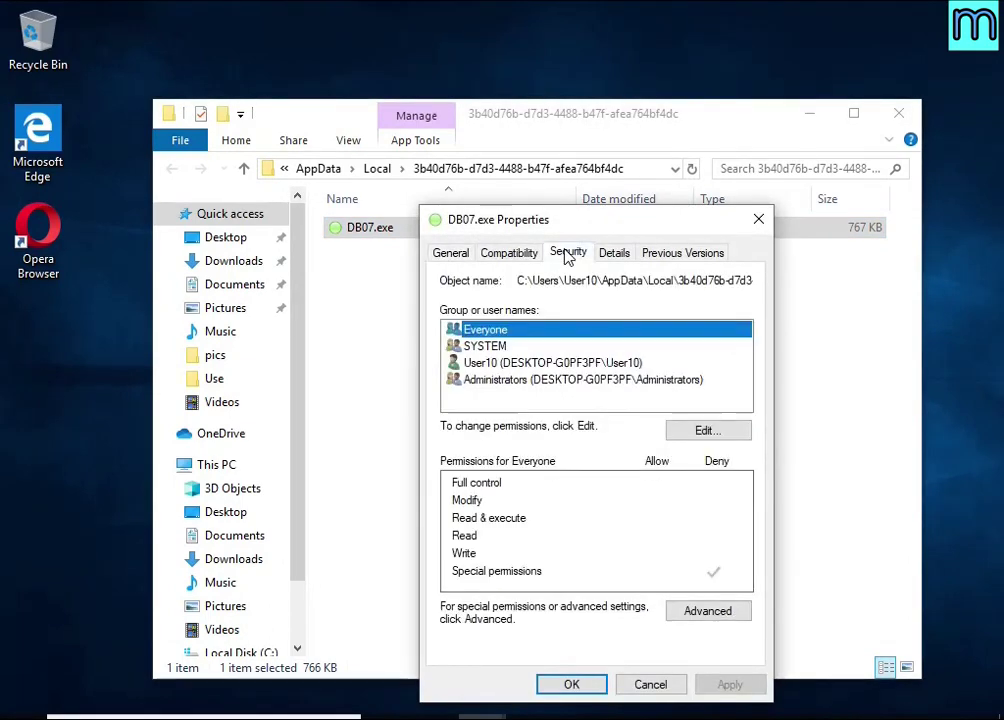
{"action": "left_click", "coordinate": [707, 611]}
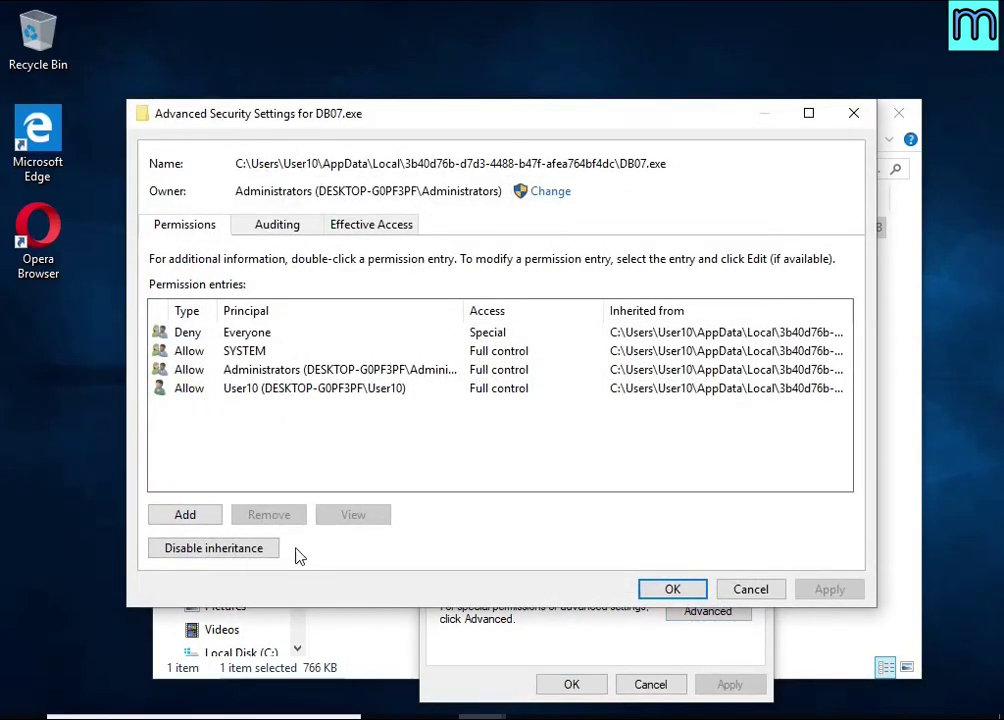
{"action": "left_click", "coordinate": [254, 555]}
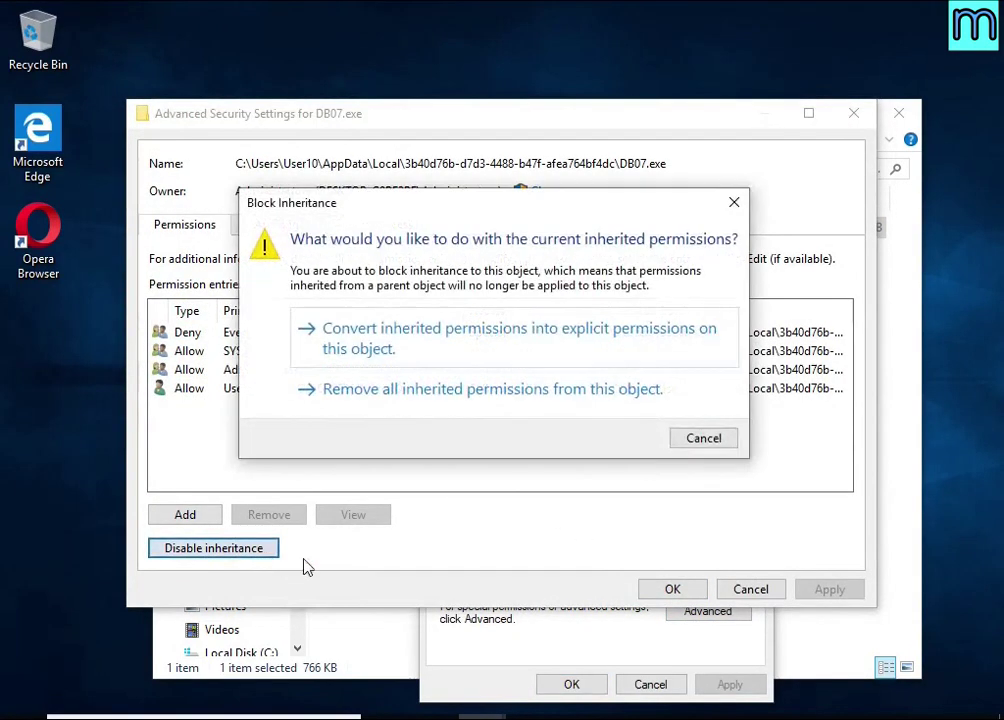
{"action": "left_click", "coordinate": [520, 340]}
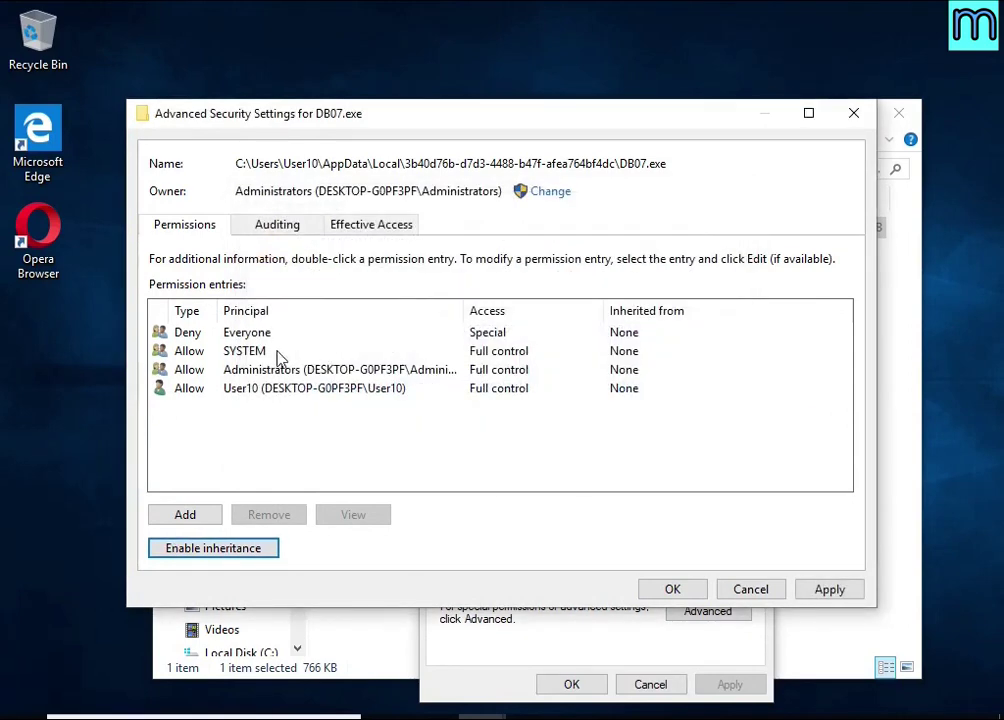
Step: Remove the Deny permission entry for Everyone from DB07.exe, and save the security changes
{"action": "left_click", "coordinate": [245, 336]}
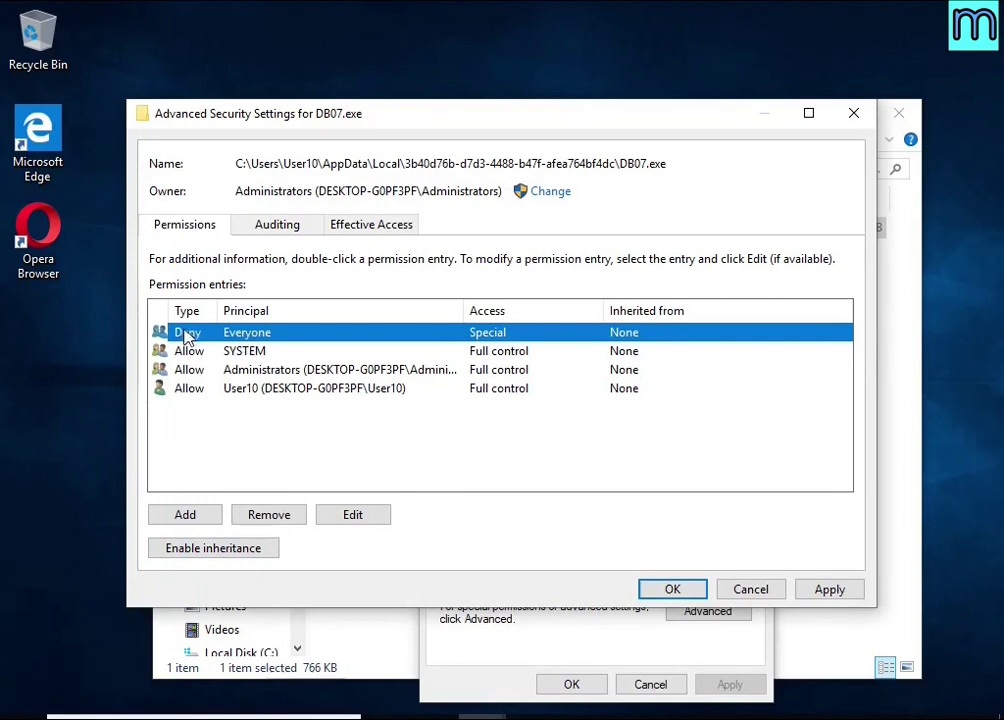
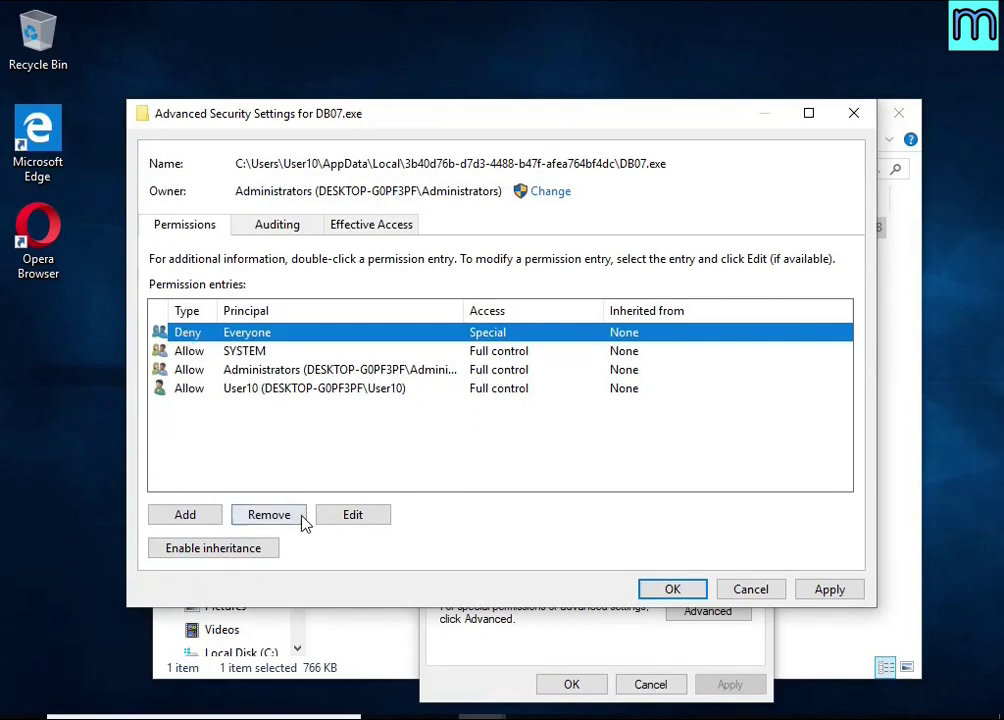
{"action": "left_click", "coordinate": [296, 517]}
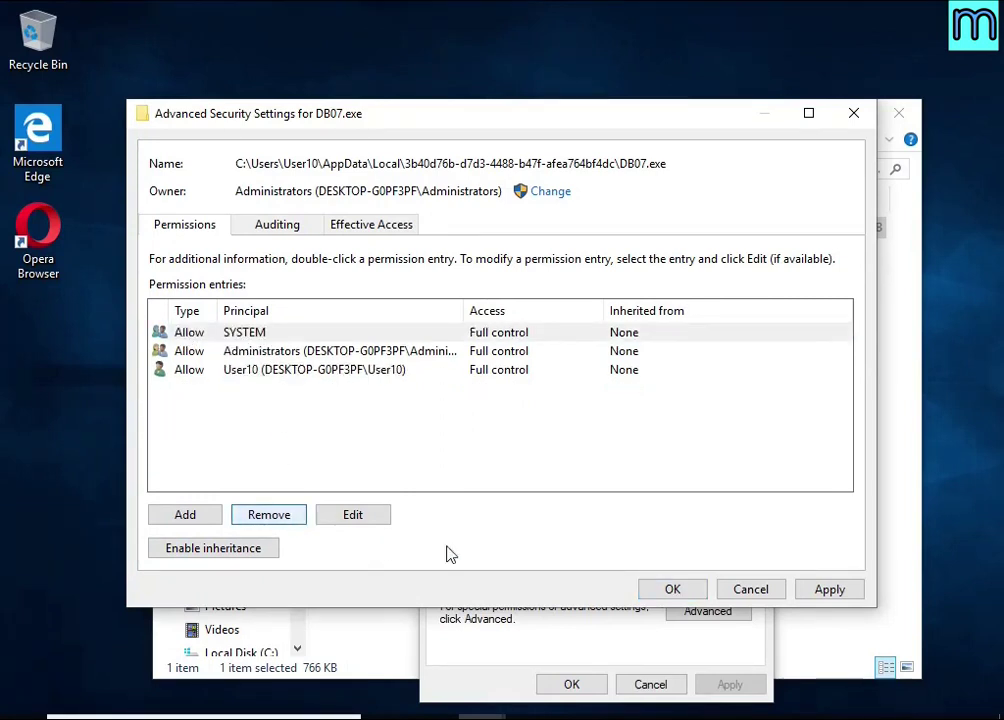
{"action": "left_click", "coordinate": [673, 592]}
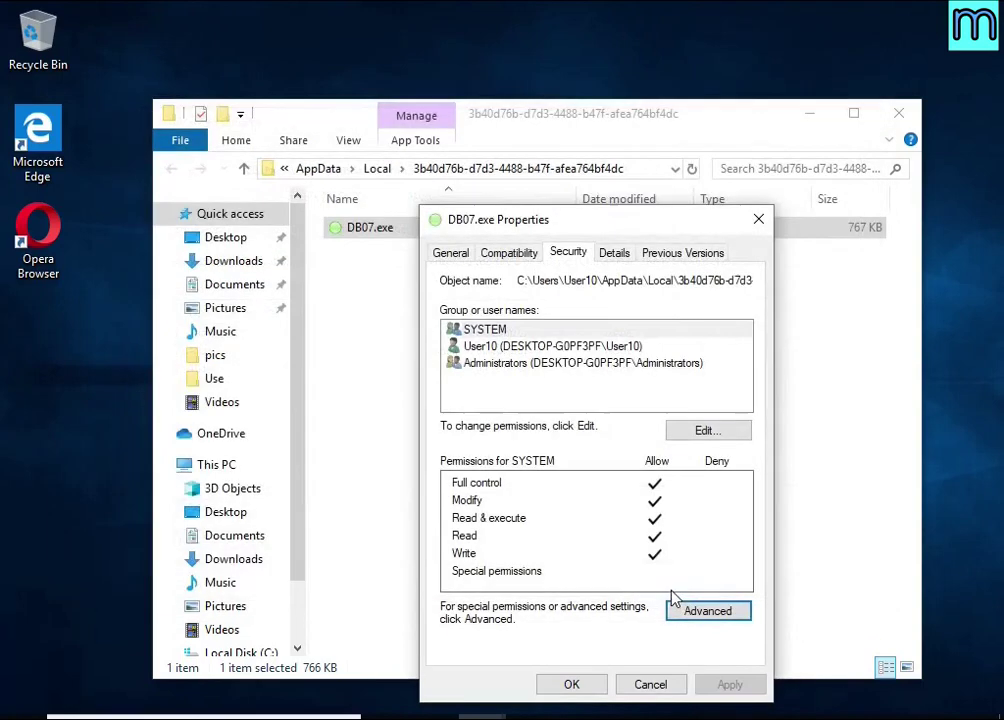
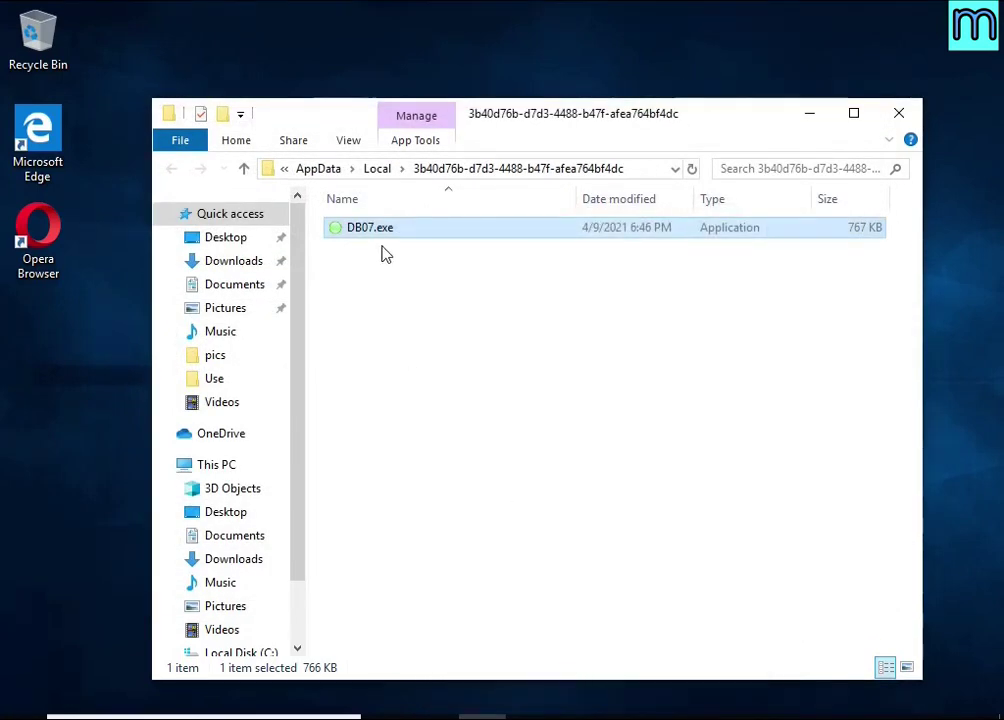
Step: Delete the DB07.exe file, and close its folder window
{"action": "right_click", "coordinate": [386, 232]}
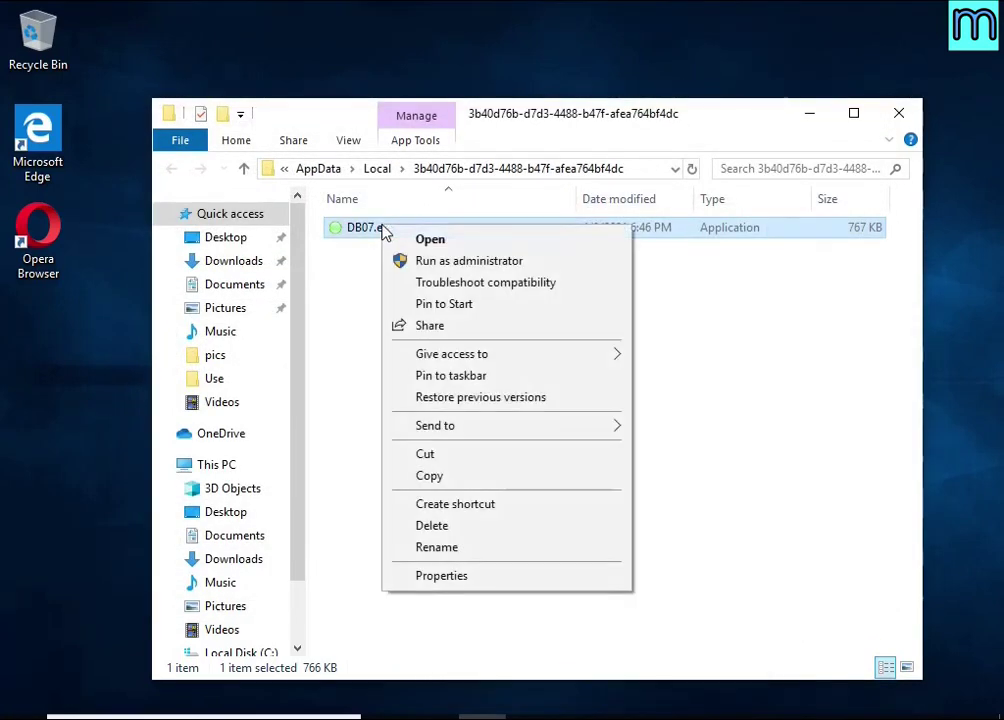
{"action": "left_click", "coordinate": [487, 533]}
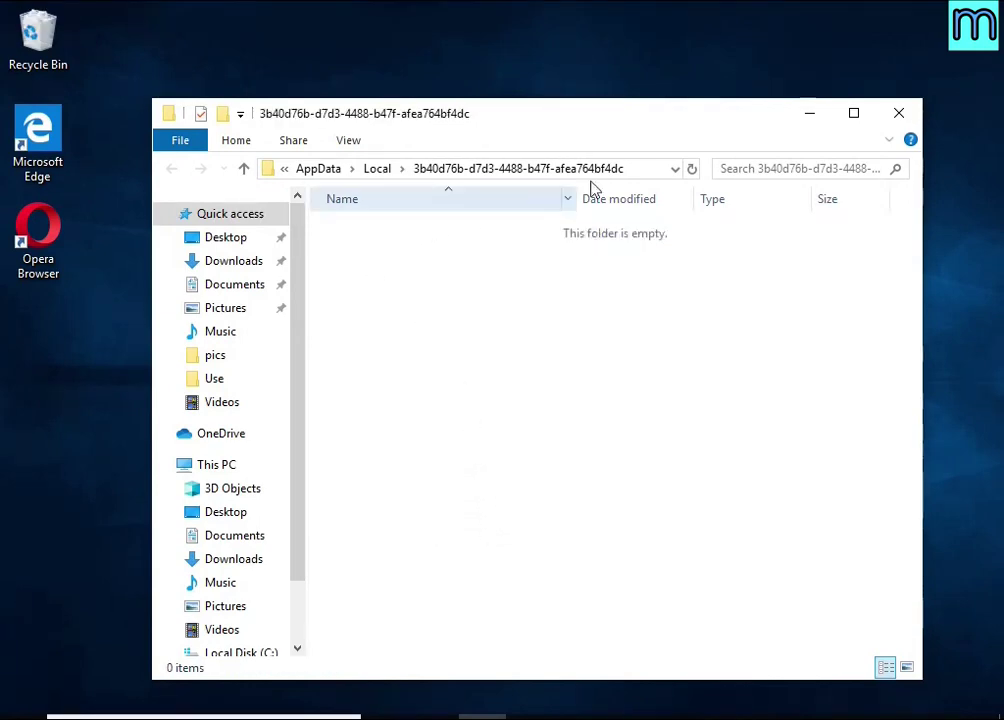
{"action": "left_click", "coordinate": [905, 116]}
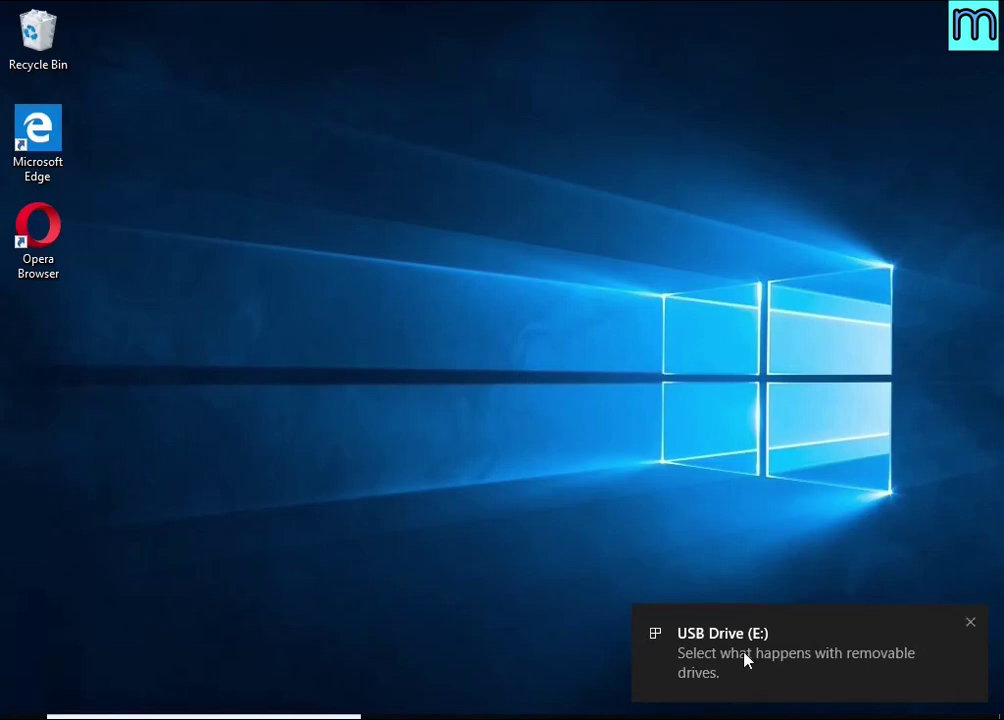
Step: Open the USB Drive (E:) folder, and launch decrypt_STOPDjvu.exe from it, allowing it to make changes to the device
{"action": "left_click", "coordinate": [746, 657]}
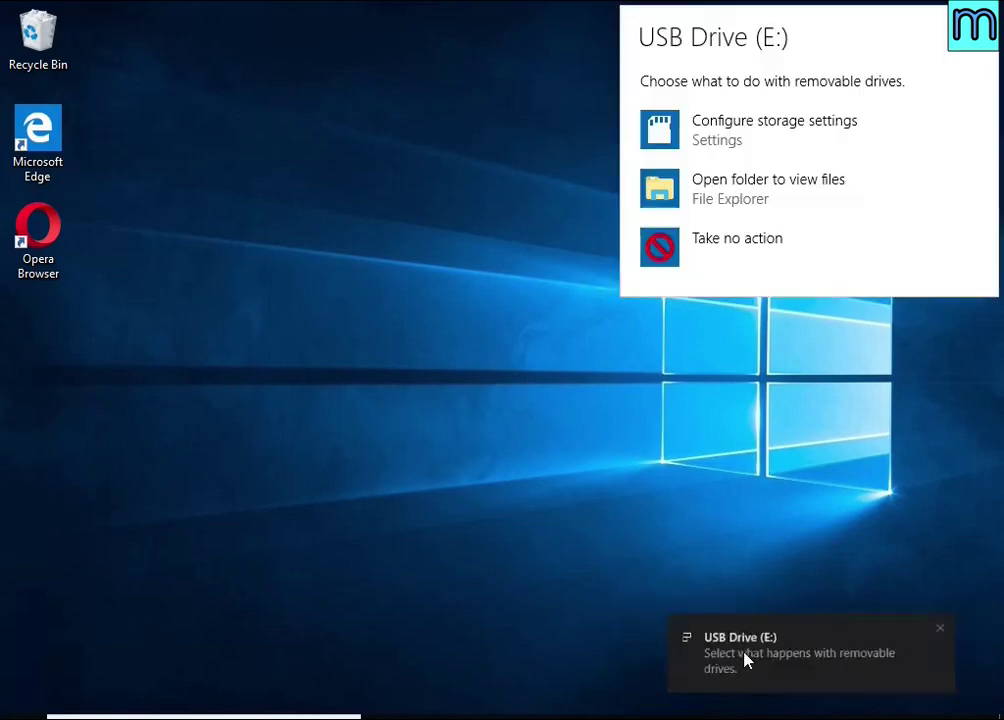
{"action": "left_click", "coordinate": [752, 193]}
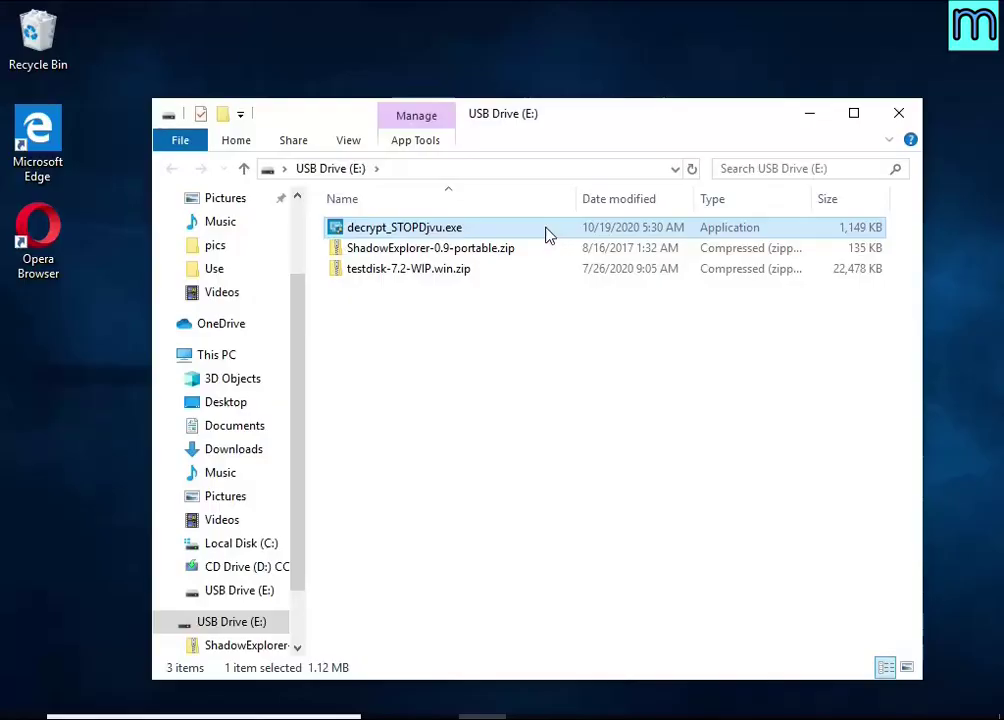
{"action": "double_click", "coordinate": [548, 235]}
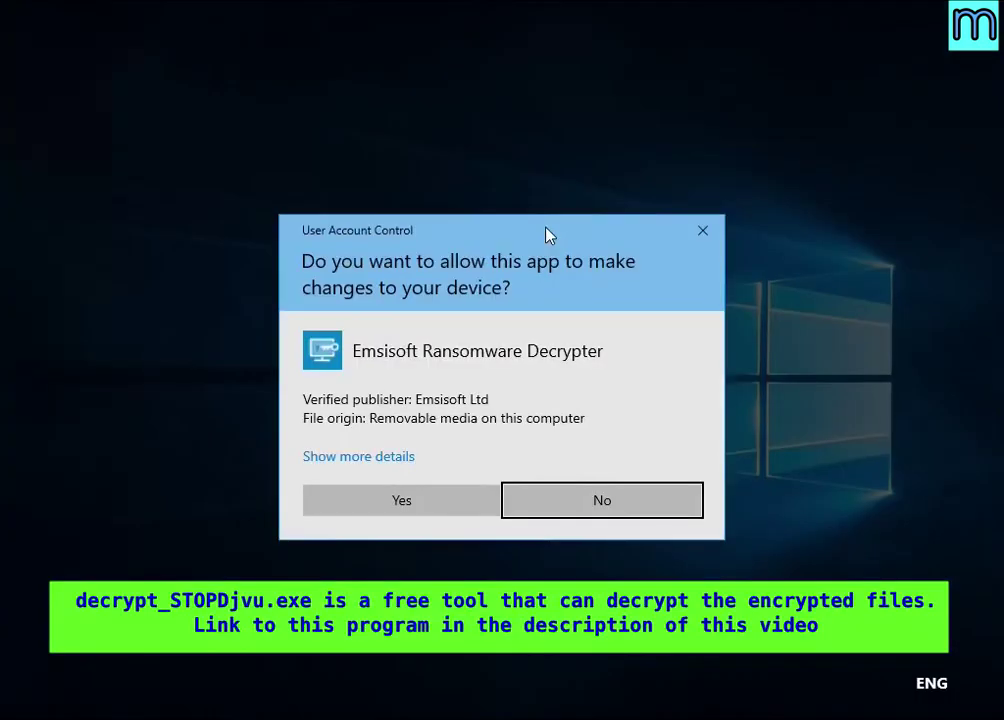
{"action": "left_click", "coordinate": [389, 499]}
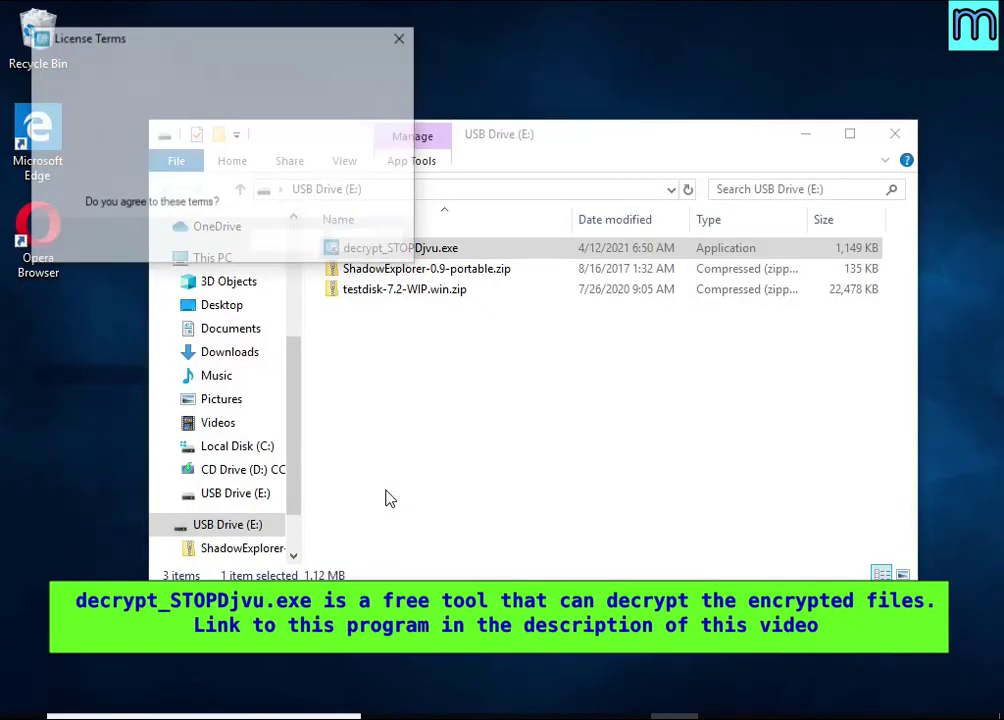
Step: Accept the decryptor's license terms and disclaimer, and let it disable the active ransomware component
{"action": "left_click", "coordinate": [283, 243]}
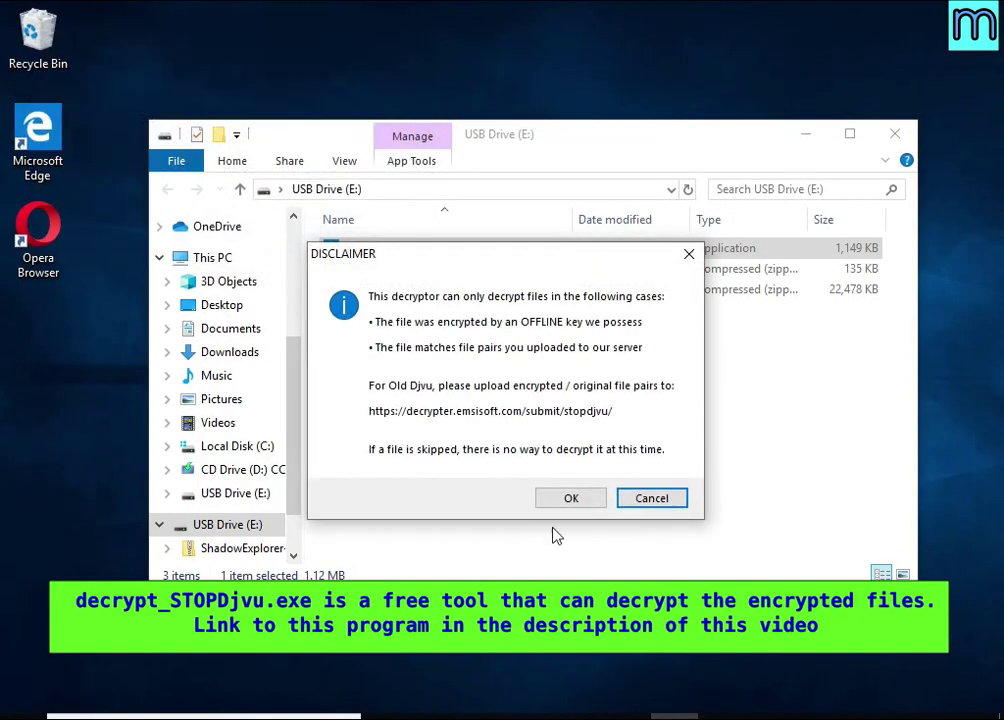
{"action": "left_click", "coordinate": [597, 507]}
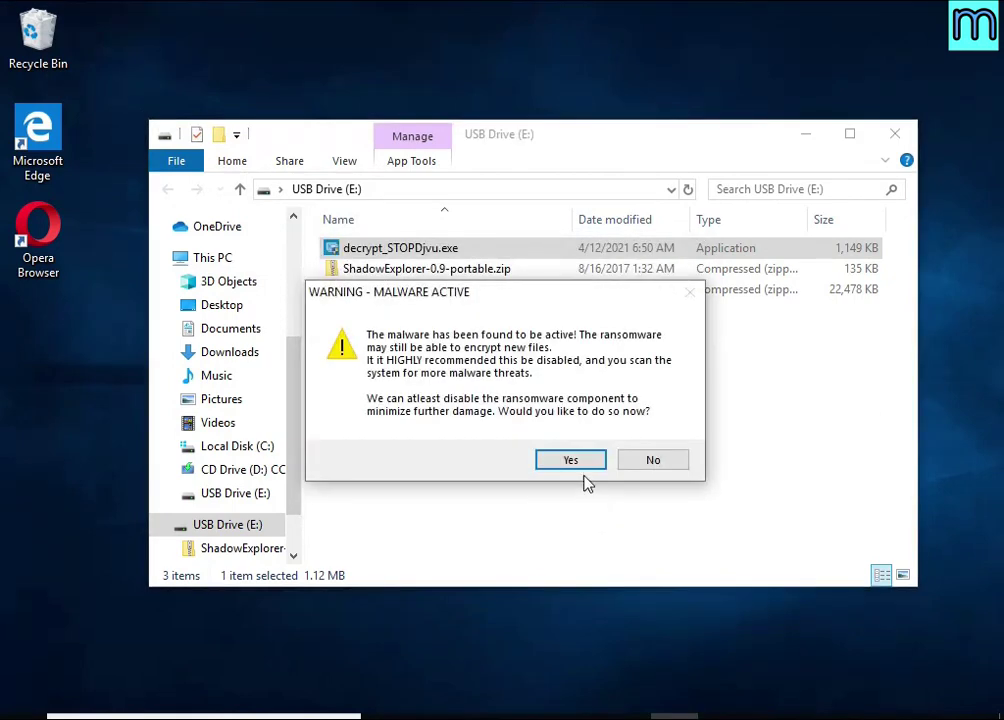
{"action": "left_click", "coordinate": [585, 469]}
{"action": "left_click", "coordinate": [647, 447]}
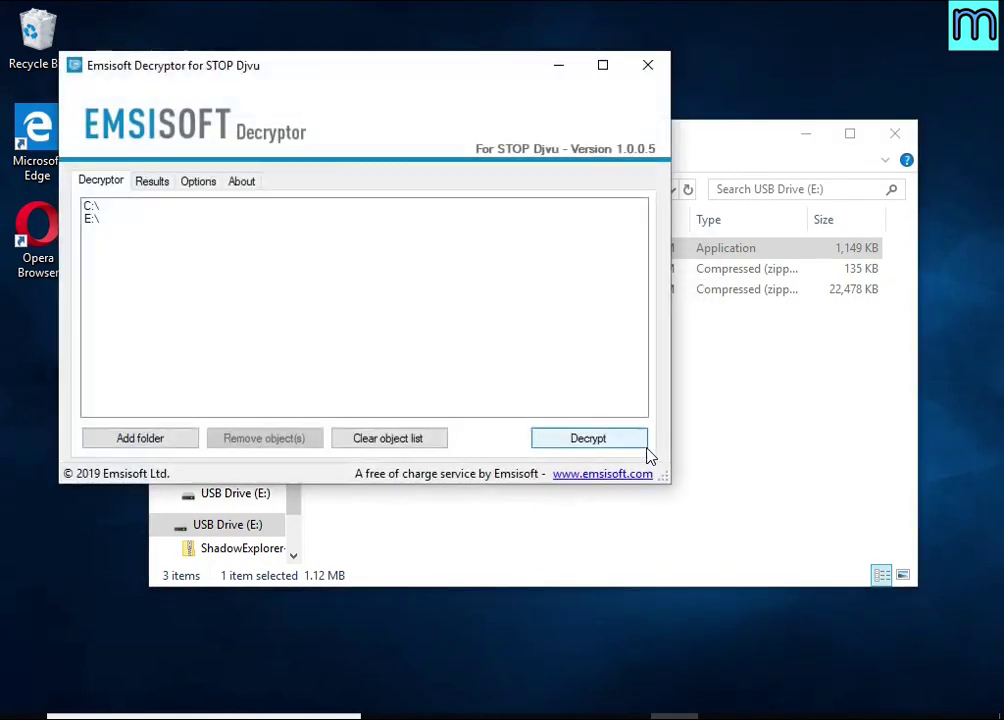
Step: Remove the C:\ and E:\ drives from the decryptor's list of objects
{"action": "left_click_drag", "start_coordinate": [343, 72], "coordinate": [548, 146]}
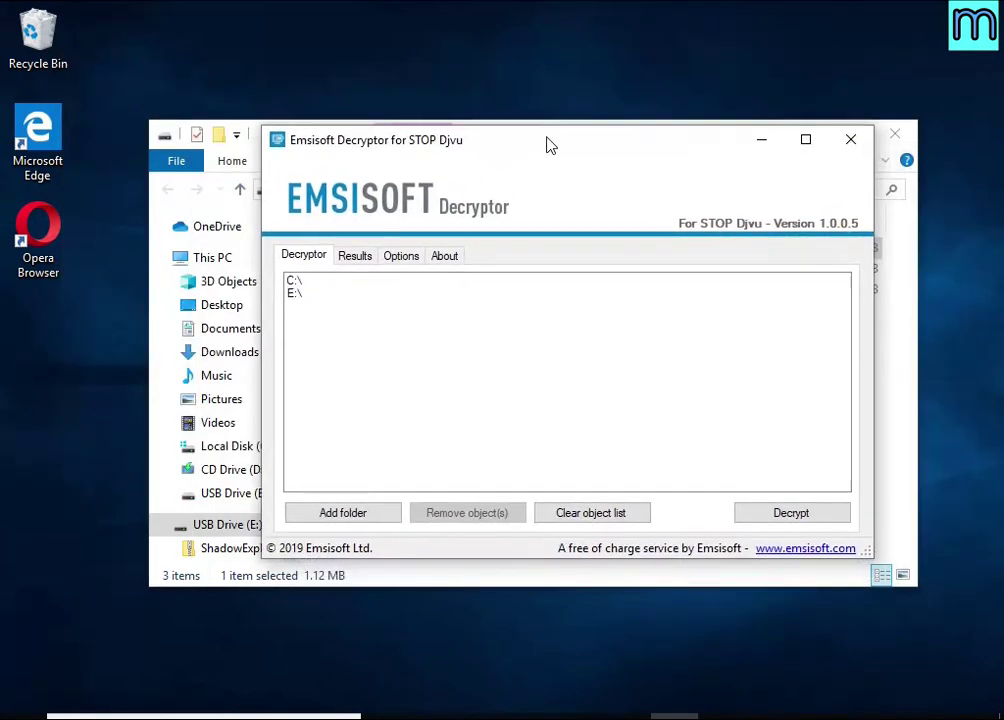
{"action": "left_click", "coordinate": [335, 282]}
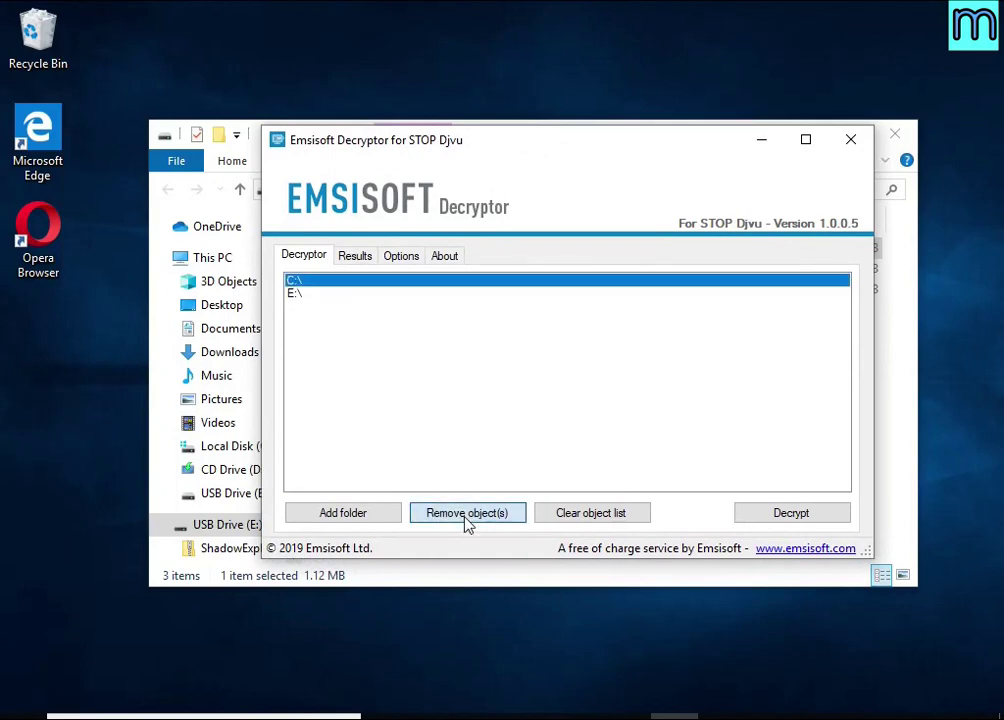
{"action": "left_click", "coordinate": [466, 514]}
{"action": "left_click", "coordinate": [295, 284]}
{"action": "left_click", "coordinate": [476, 514]}
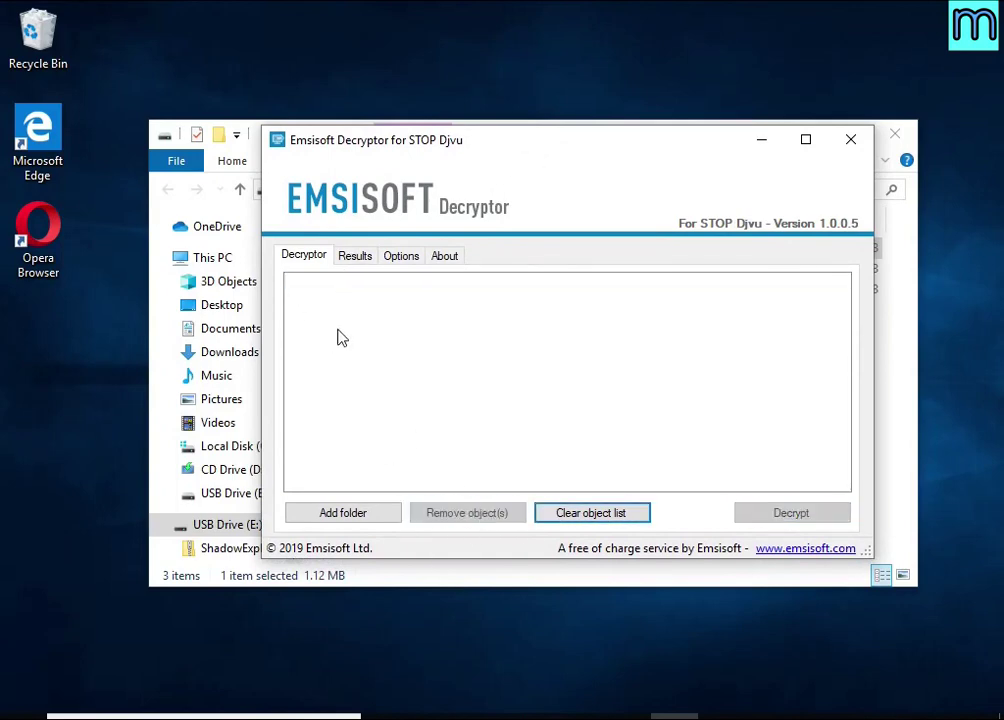
Step: Add the Documents and Pictures folders to the decryptor's object list, and start the decryption
{"action": "left_click", "coordinate": [343, 513]}
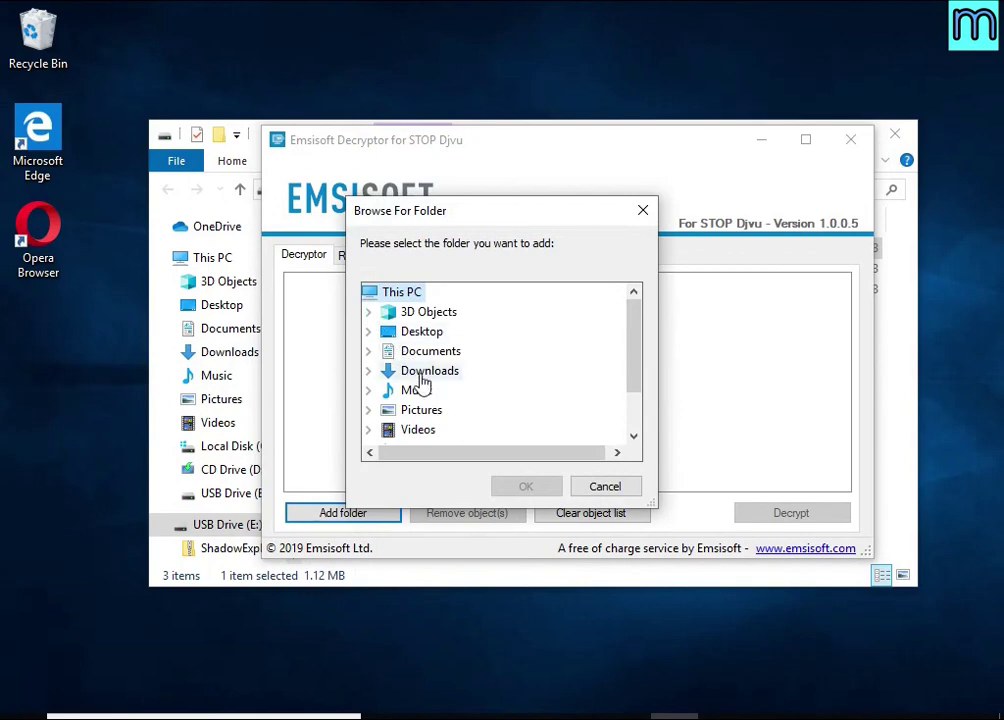
{"action": "left_click", "coordinate": [432, 356]}
{"action": "left_click", "coordinate": [523, 486]}
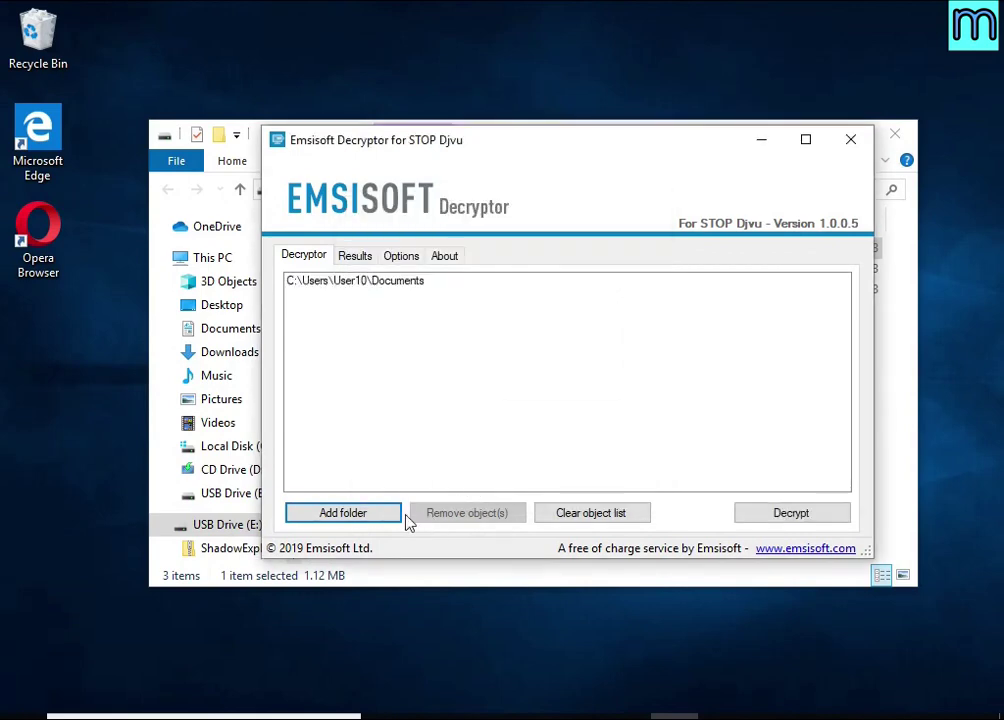
{"action": "double_click", "coordinate": [428, 410]}
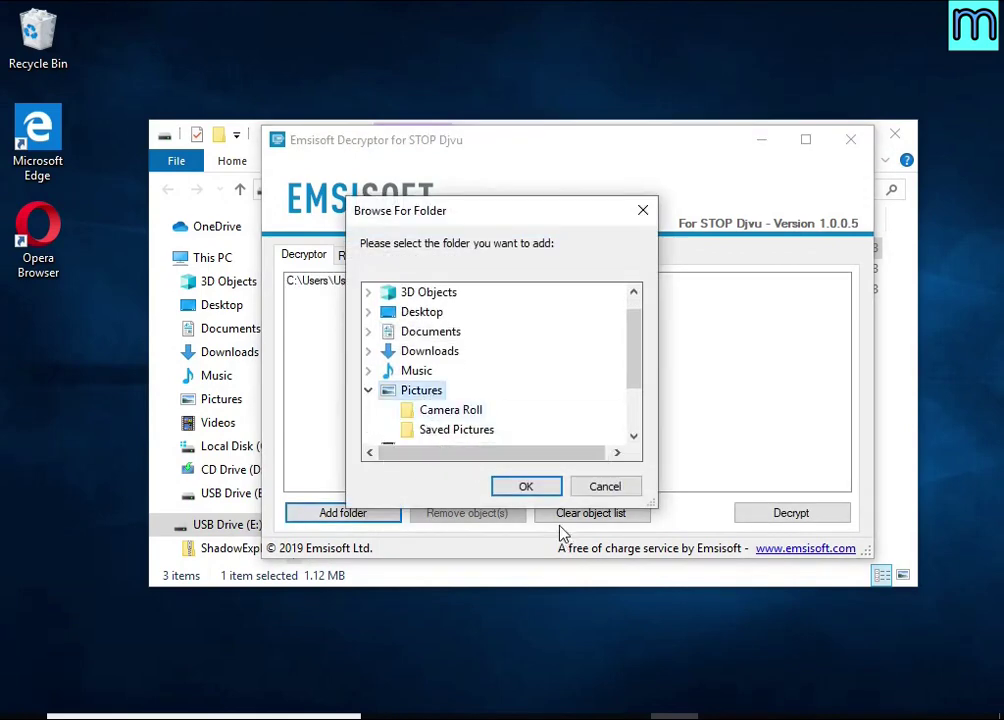
{"action": "left_click", "coordinate": [545, 487]}
{"action": "left_click", "coordinate": [366, 295]}
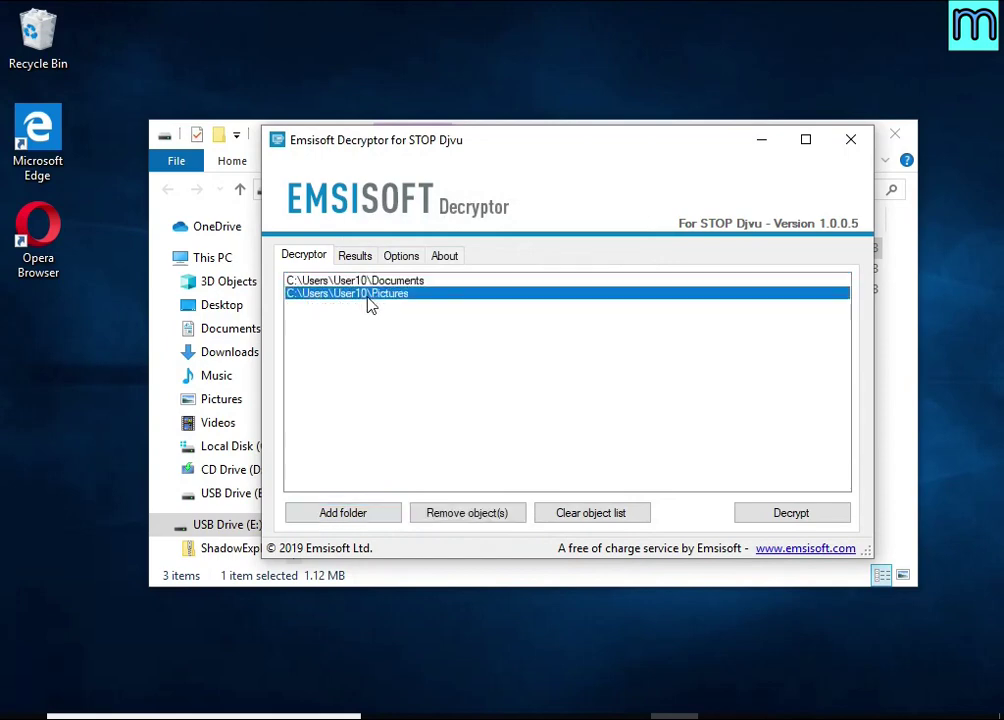
{"action": "left_click", "coordinate": [796, 518]}
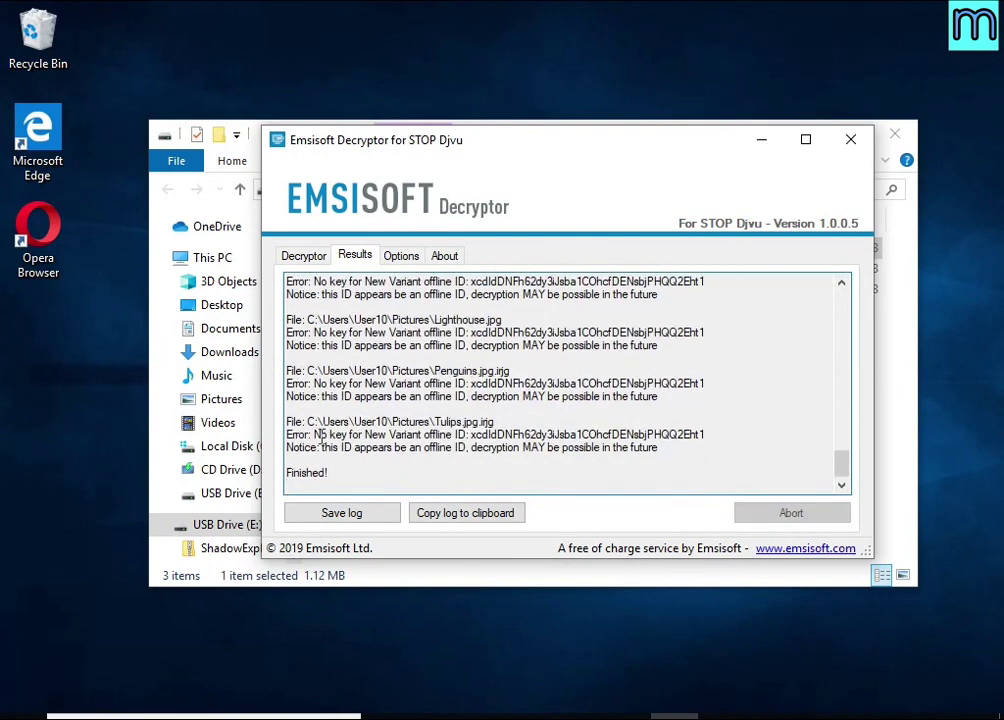
Step: Examine the error and notice lines for Tulips.jpg.irjg in the decryption results, and close the decryptor and the USB drive window
{"action": "left_click_drag", "start_coordinate": [287, 435], "coordinate": [721, 432]}
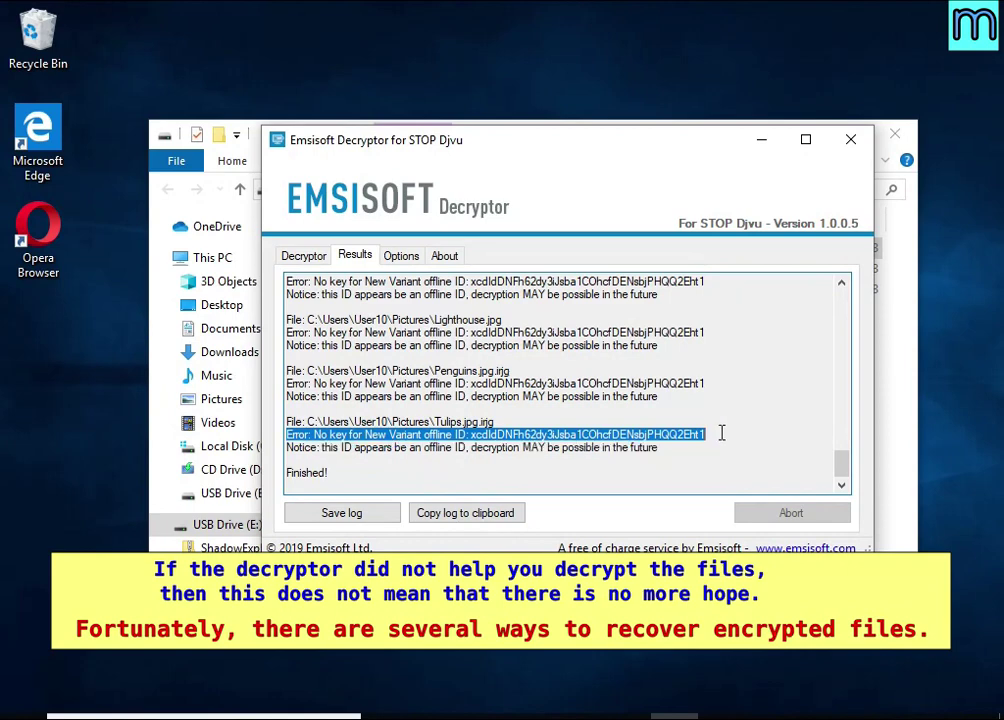
{"action": "left_click_drag", "start_coordinate": [287, 447], "coordinate": [703, 449]}
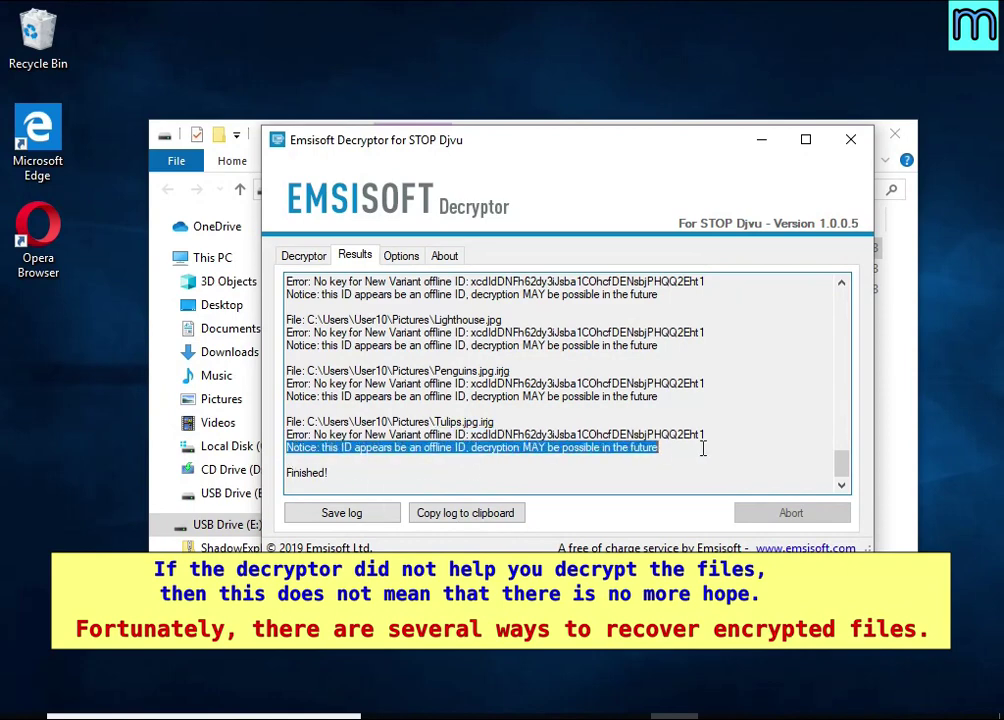
{"action": "double_click", "coordinate": [440, 447]}
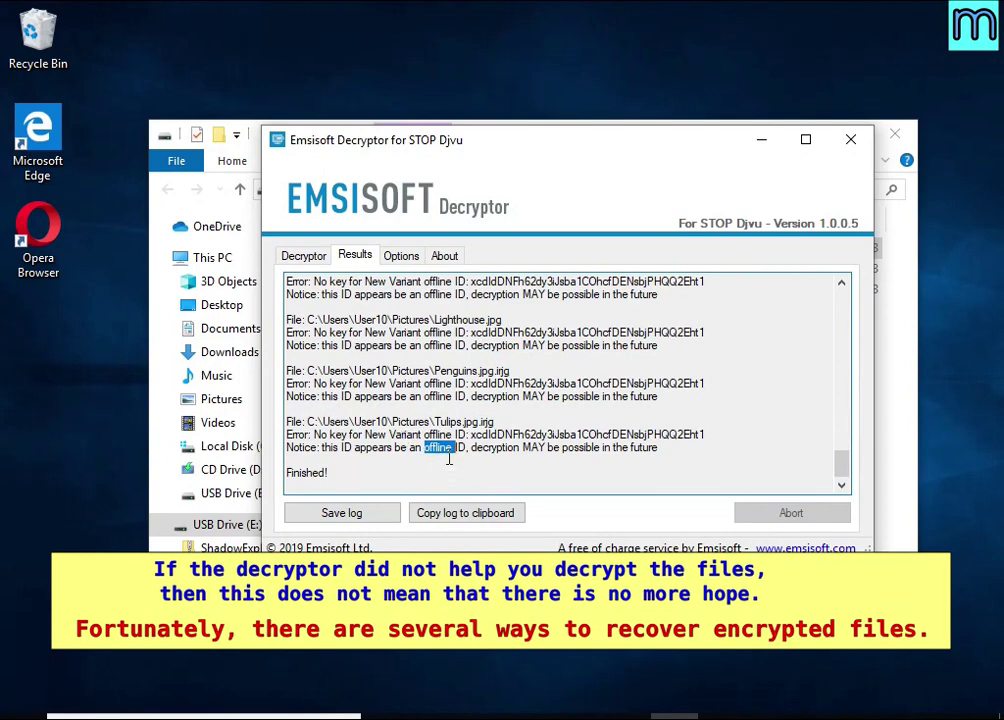
{"action": "double_click", "coordinate": [495, 448]}
{"action": "double_click", "coordinate": [535, 448]}
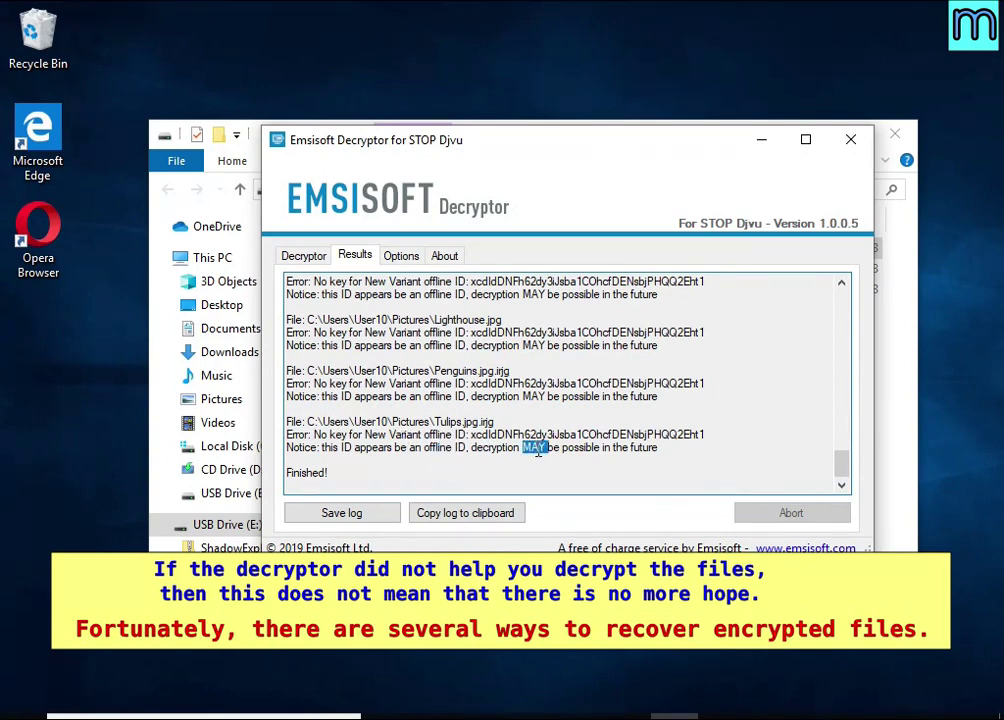
{"action": "double_click", "coordinate": [589, 447]}
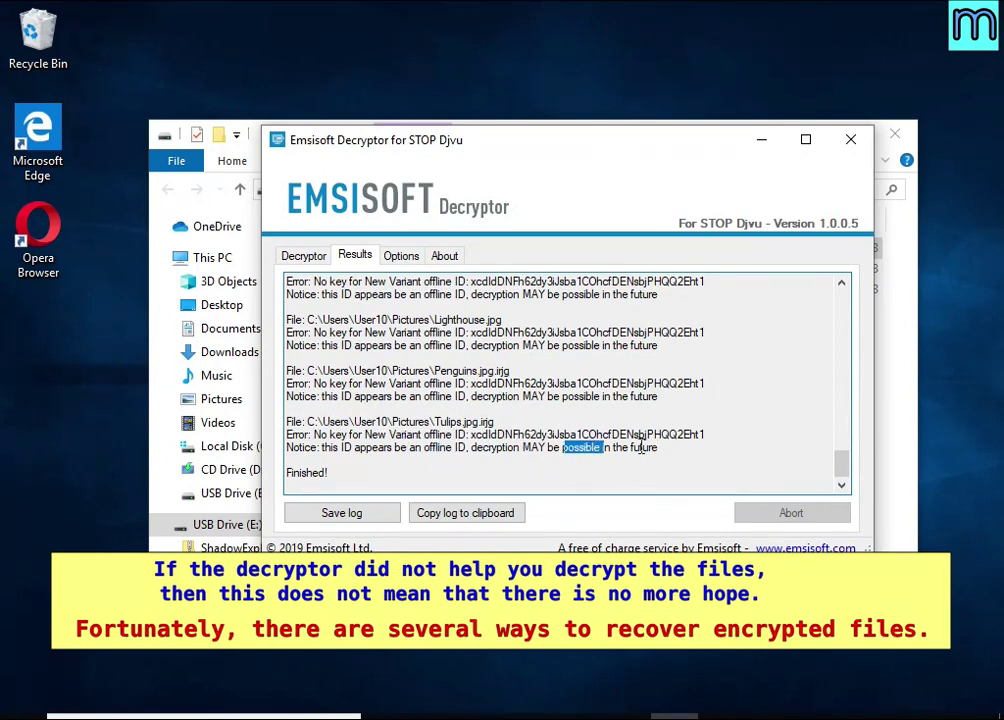
{"action": "double_click", "coordinate": [645, 448]}
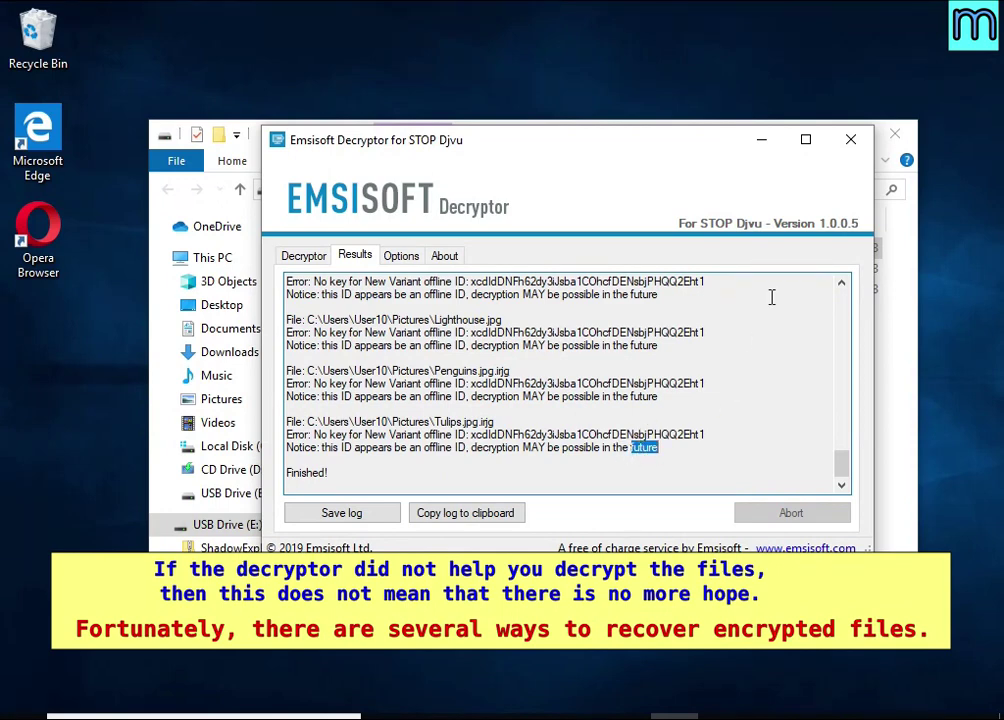
{"action": "left_click", "coordinate": [851, 140]}
{"action": "left_click", "coordinate": [894, 133]}
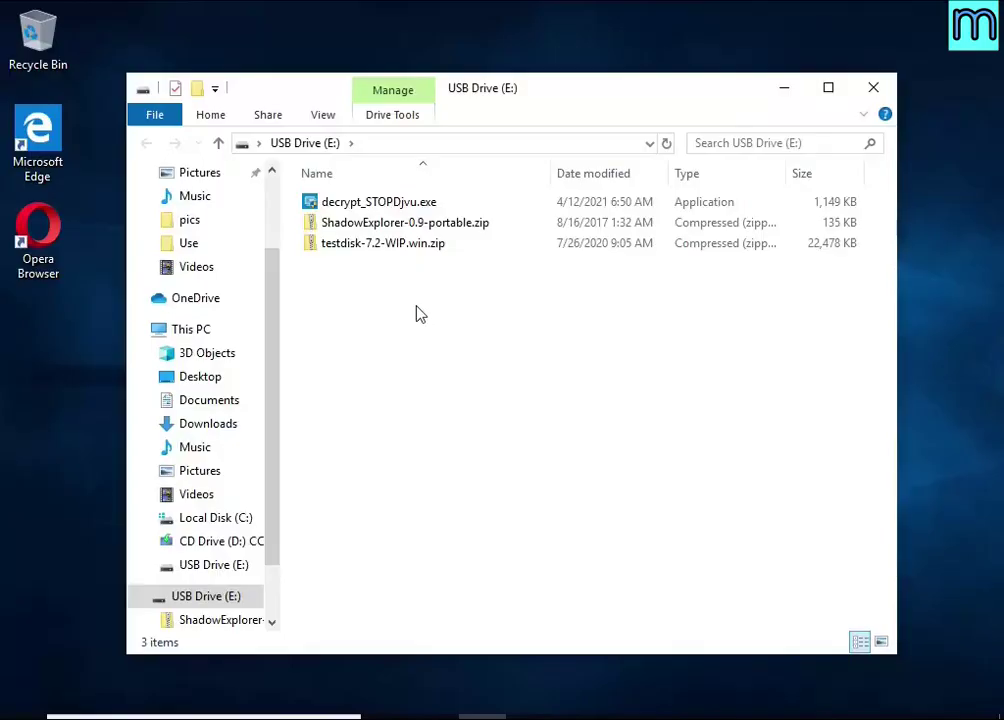
Step: Extract all files from ShadowExplorer-0.9-portable.zip on the USB drive, and close the original USB drive window
{"action": "left_click", "coordinate": [428, 223]}
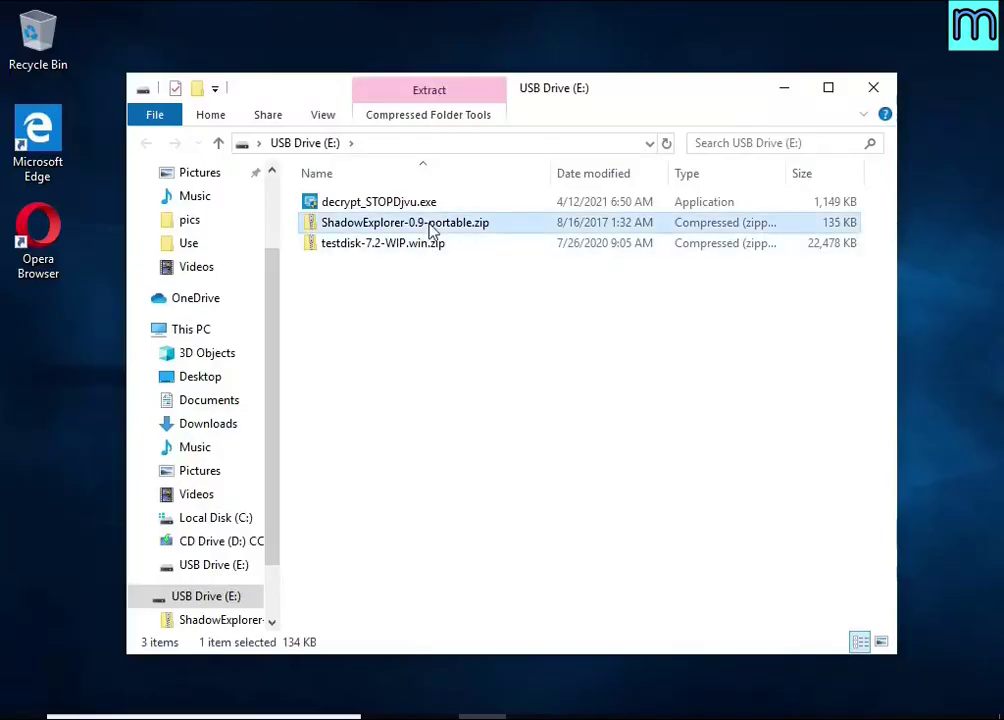
{"action": "right_click", "coordinate": [540, 229]}
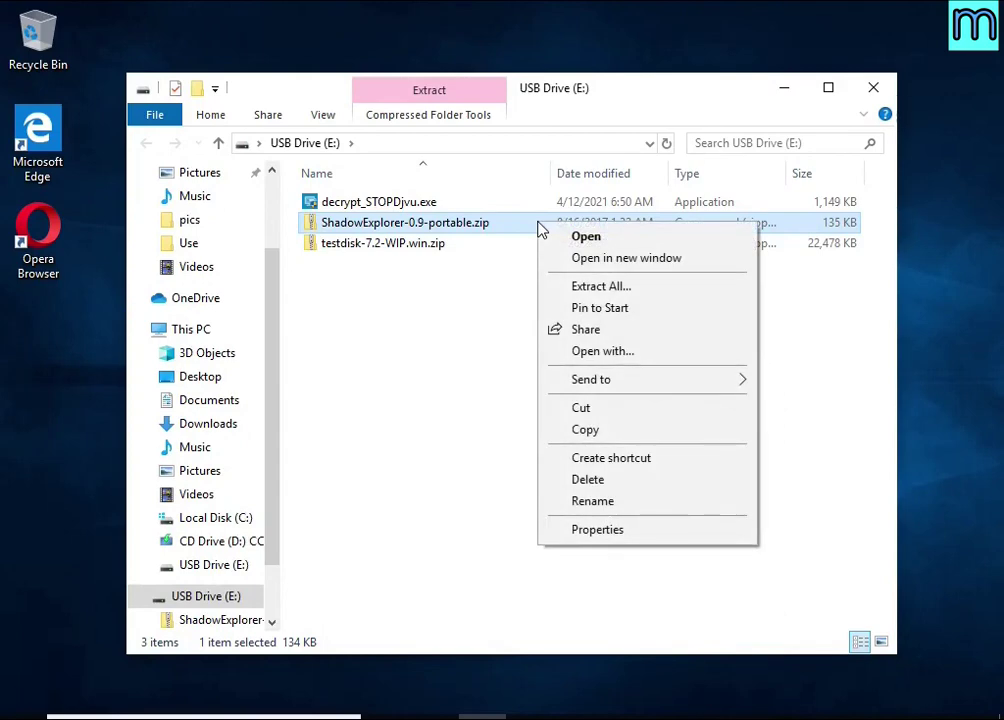
{"action": "left_click", "coordinate": [677, 290]}
{"action": "left_click", "coordinate": [688, 560]}
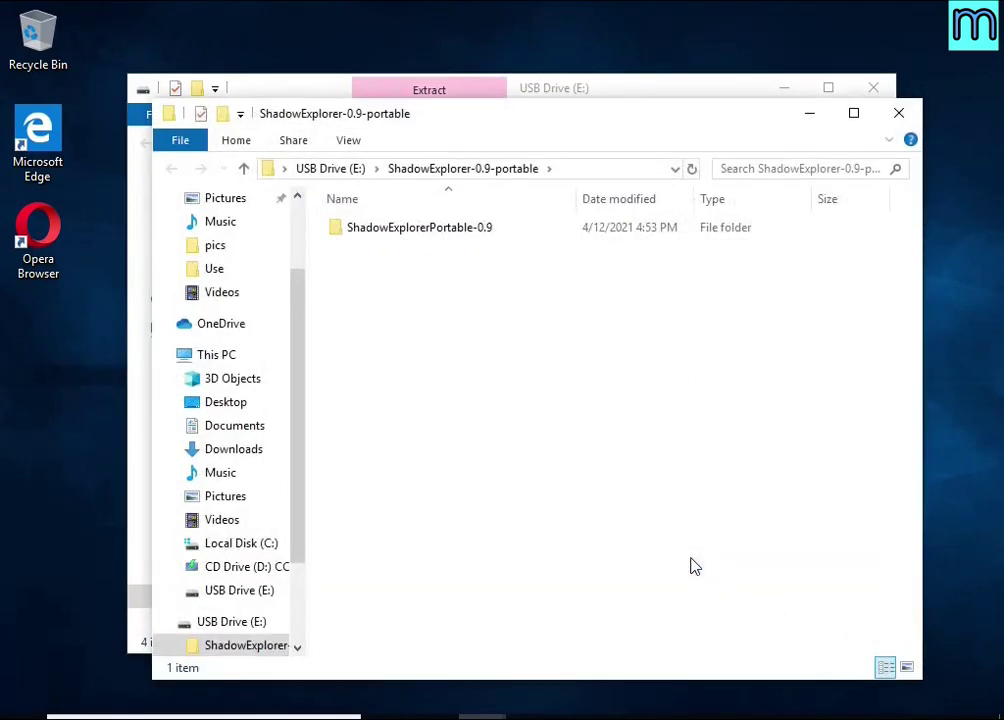
{"action": "left_click", "coordinate": [873, 88]}
Step: Launch ShadowExplorerPortable.exe from the extracted ShadowExplorerPortable-0.9 folder, allowing it to make changes to the device
{"action": "double_click", "coordinate": [540, 232]}
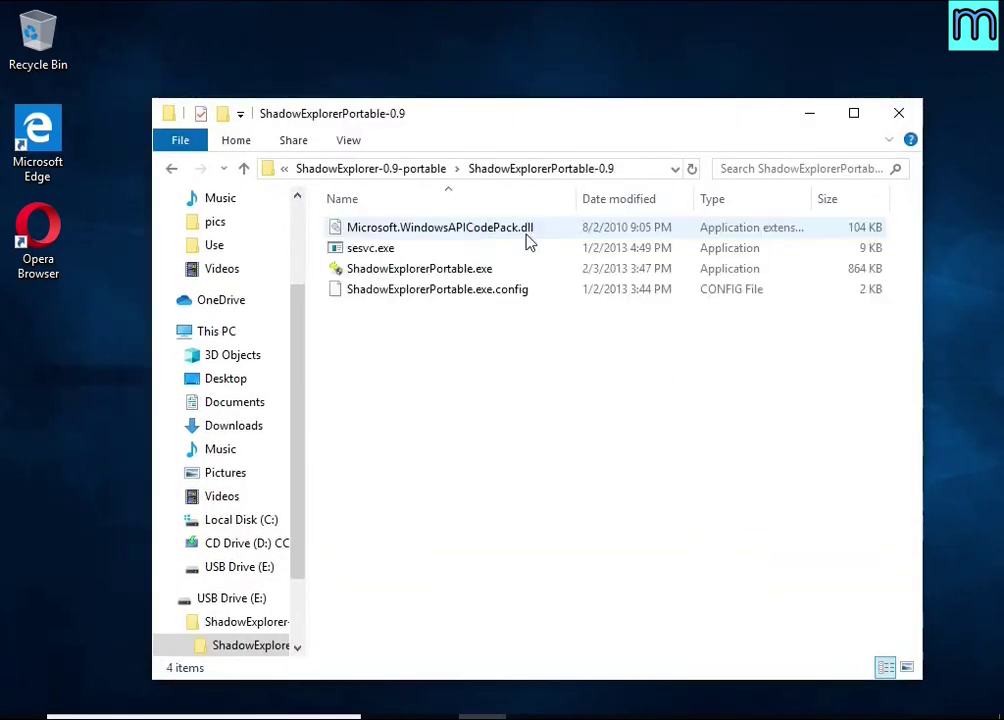
{"action": "double_click", "coordinate": [540, 270]}
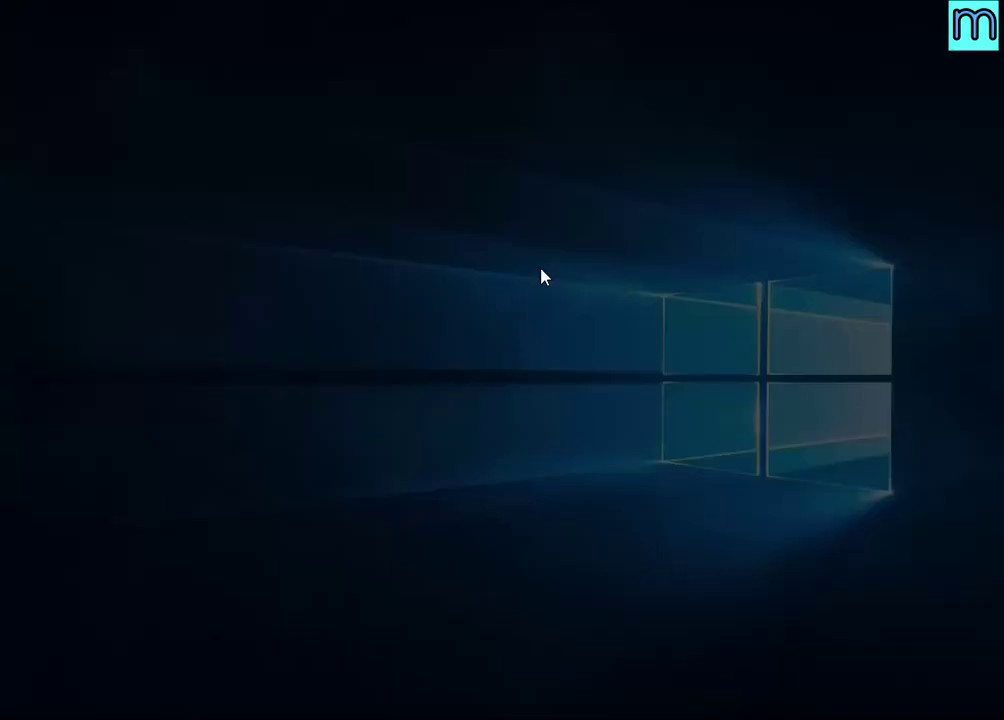
{"action": "left_click", "coordinate": [390, 512]}
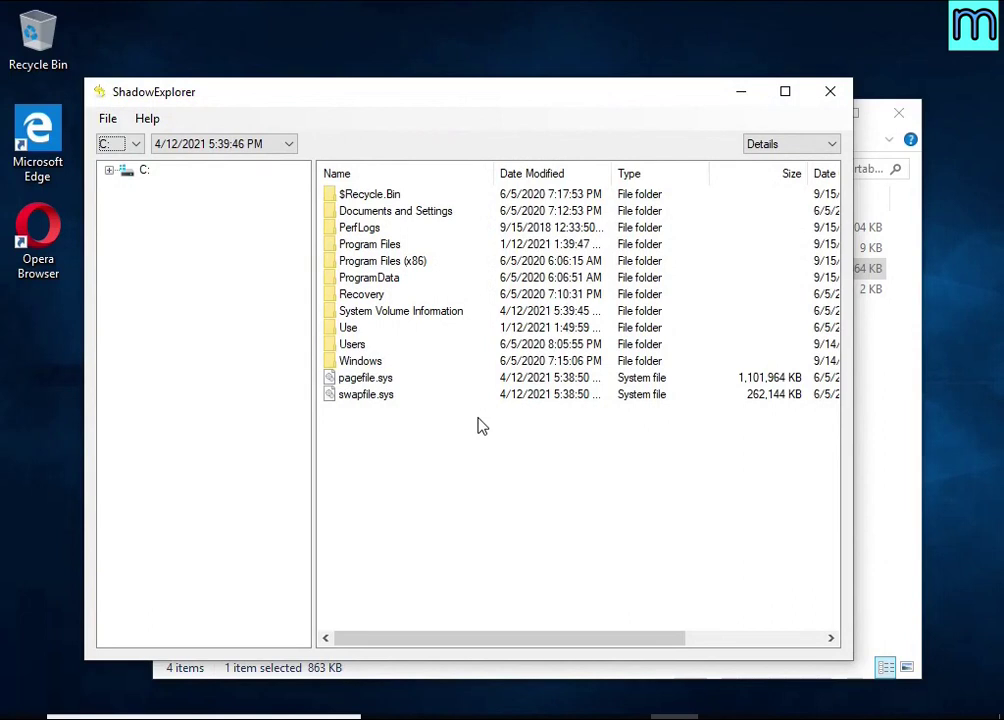
Step: Select drive C: with the 4/12/2021 5:40:04 PM shadow copy, and open its Users\User10\Documents folder
{"action": "left_click", "coordinate": [135, 143]}
{"action": "left_click", "coordinate": [108, 159]}
{"action": "left_click", "coordinate": [200, 146]}
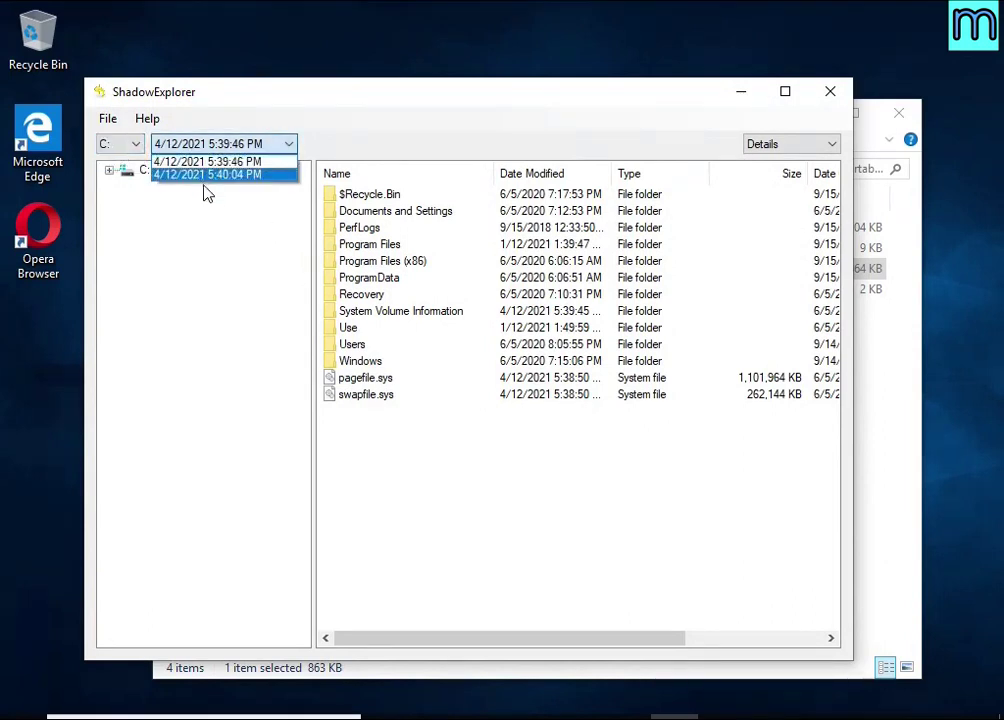
{"action": "left_click", "coordinate": [206, 175]}
{"action": "double_click", "coordinate": [356, 344]}
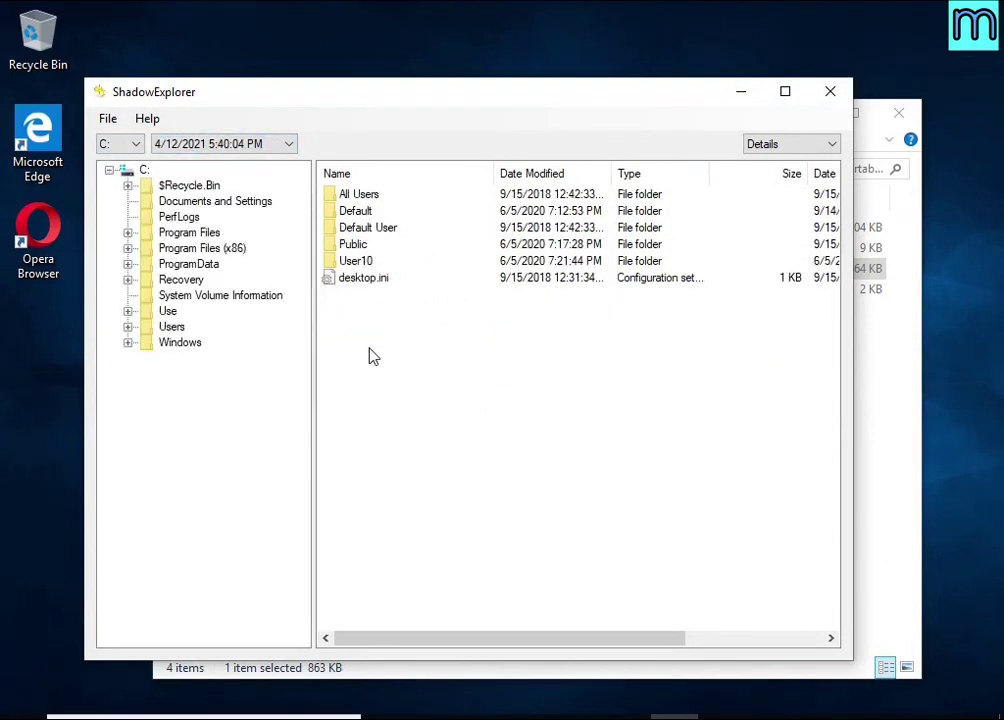
{"action": "double_click", "coordinate": [352, 261]}
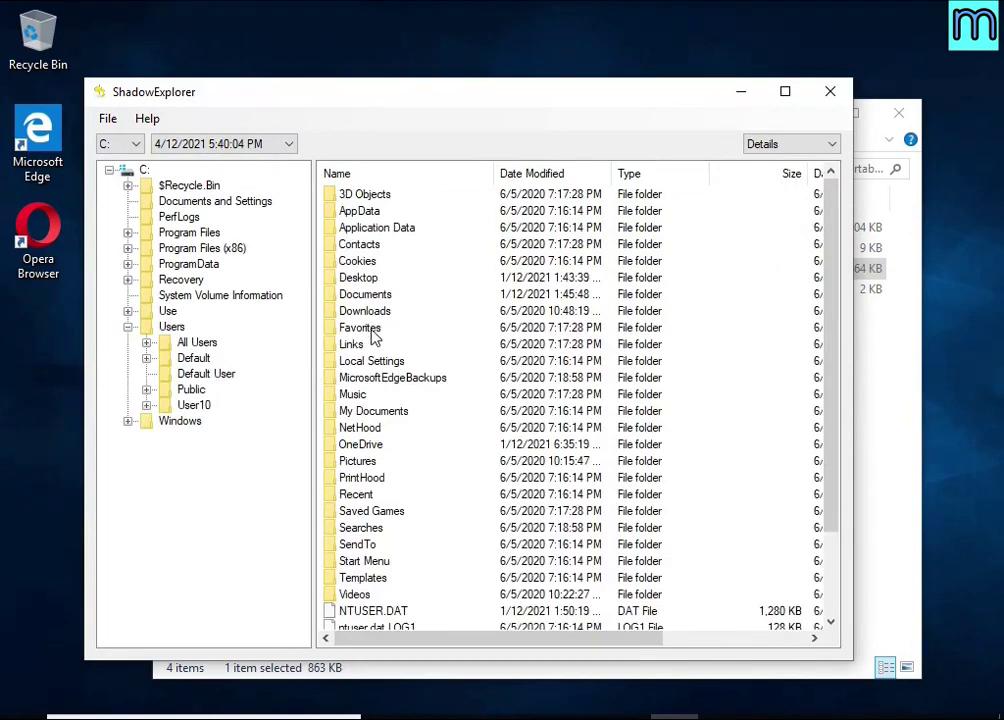
{"action": "double_click", "coordinate": [357, 296]}
Step: Export the Microsoft Word 2016 For Max PDF from the Documents shadow copy to USB Drive (E:)
{"action": "left_click", "coordinate": [360, 298]}
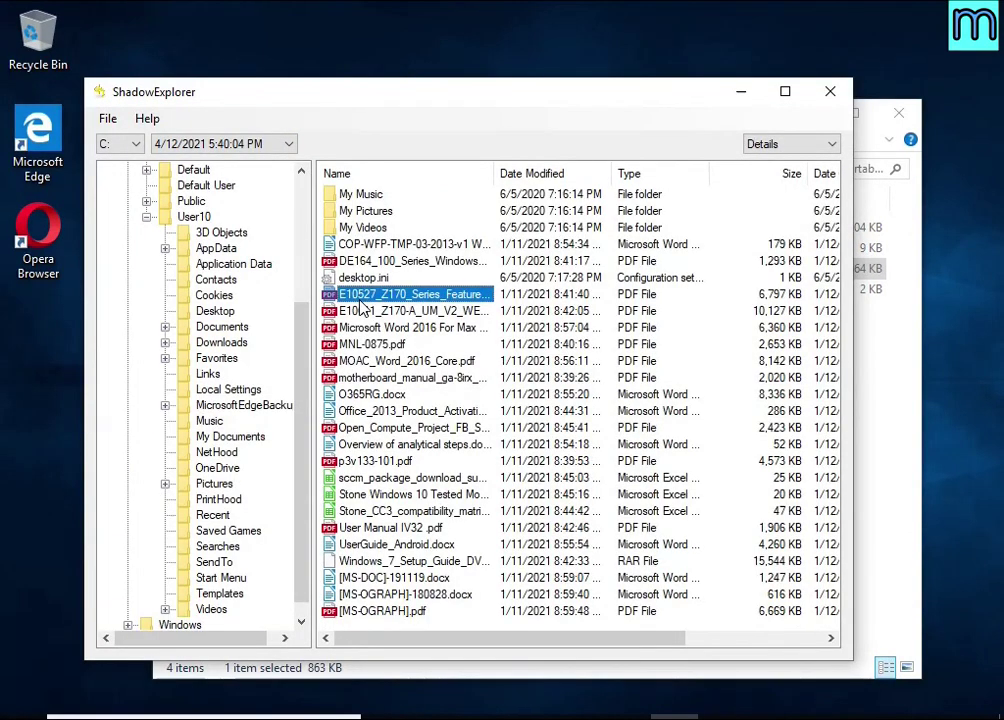
{"action": "left_click", "coordinate": [366, 328]}
{"action": "left_click", "coordinate": [374, 396]}
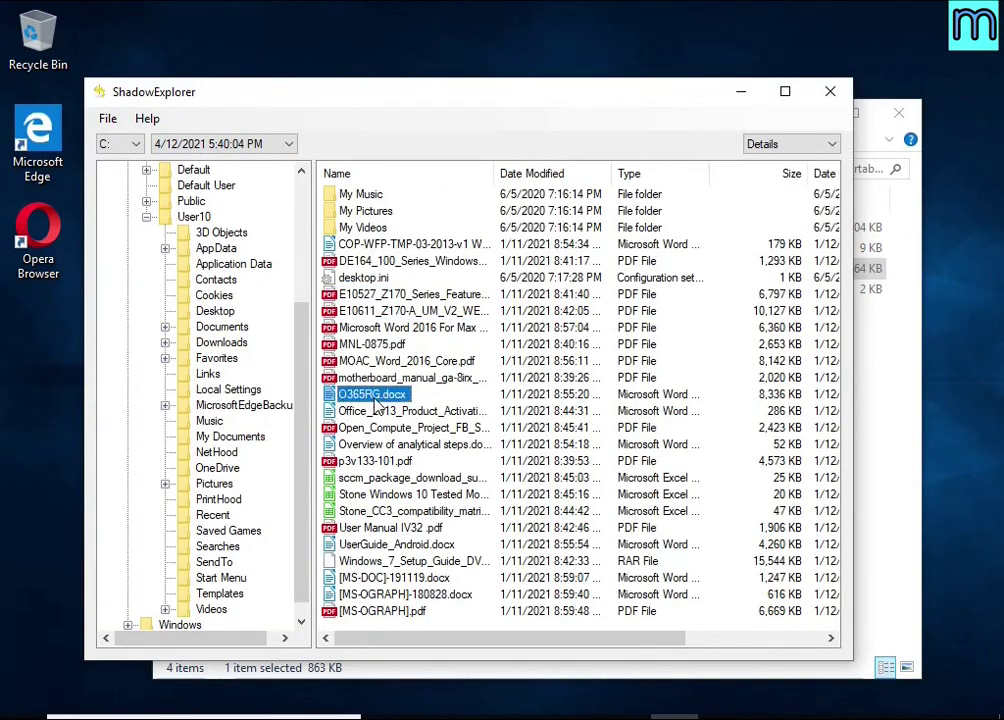
{"action": "left_click", "coordinate": [363, 346]}
{"action": "left_click", "coordinate": [363, 327]}
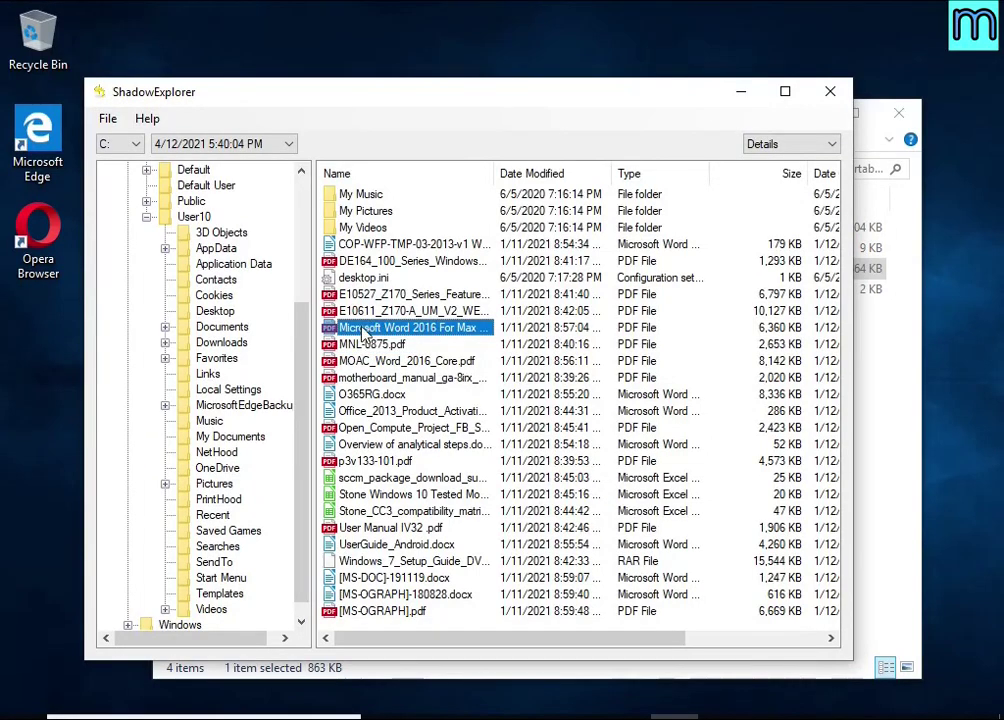
{"action": "right_click", "coordinate": [365, 328]}
{"action": "left_click", "coordinate": [425, 400]}
{"action": "left_click", "coordinate": [420, 392]}
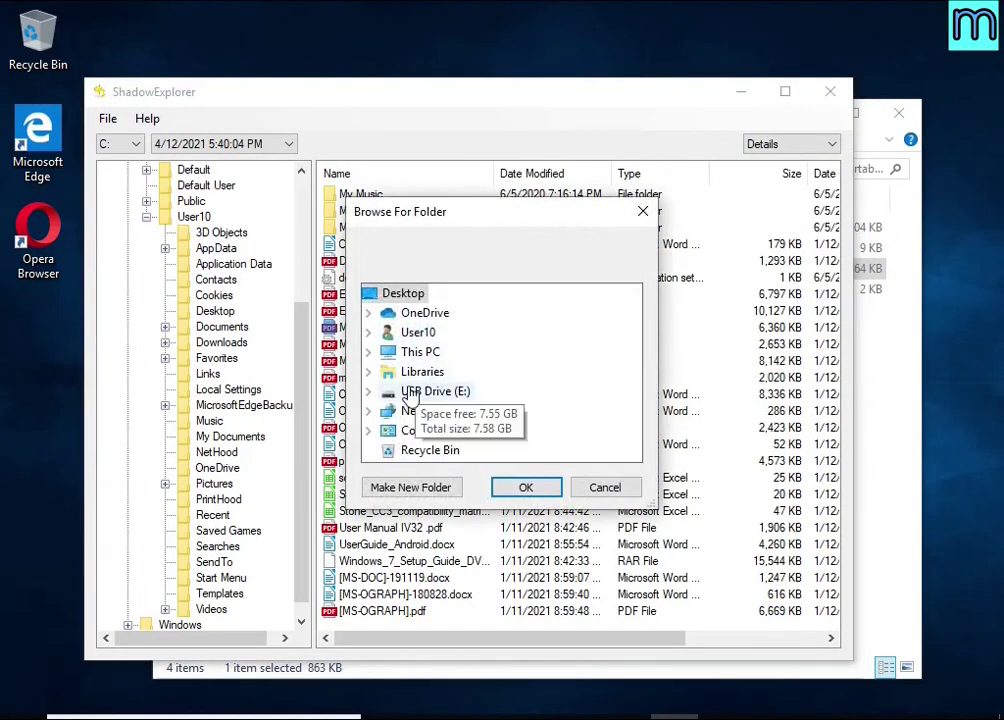
{"action": "left_click", "coordinate": [524, 487]}
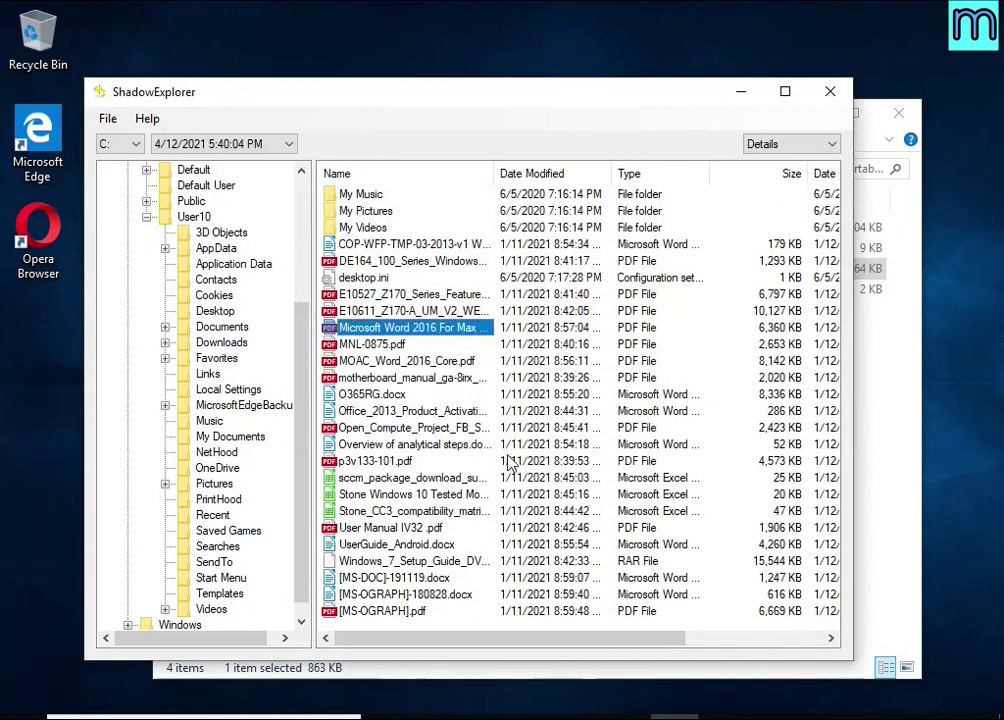
Step: Export UserGuide_Android.docx from the Documents shadow copy to USB Drive (E:)
{"action": "left_click", "coordinate": [370, 561]}
{"action": "left_click", "coordinate": [370, 544]}
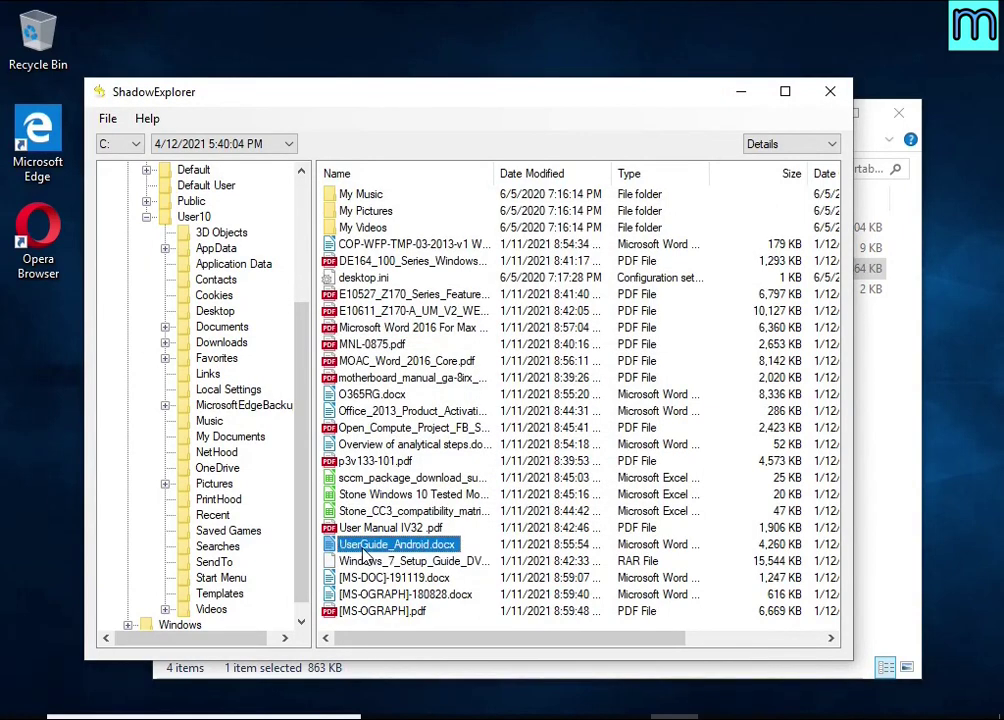
{"action": "right_click", "coordinate": [372, 545]}
{"action": "left_click", "coordinate": [410, 560]}
{"action": "left_click", "coordinate": [523, 492]}
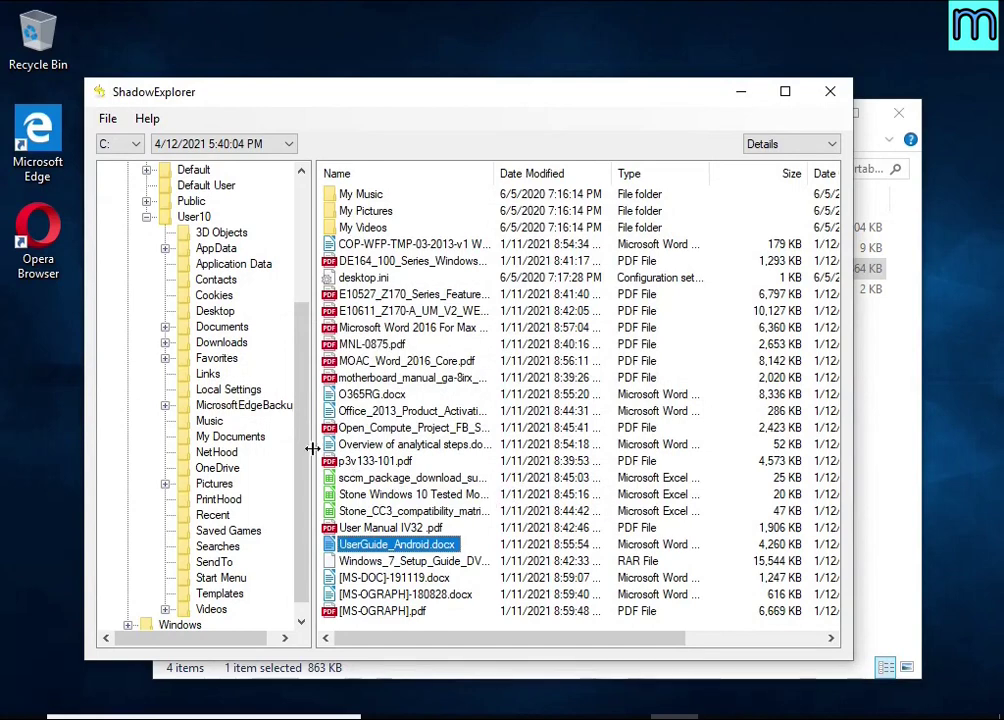
Step: Open User10's Pictures folder in the shadow copy and export Chrysanthemum.jpg to USB Drive (E:)
{"action": "left_click", "coordinate": [214, 483]}
{"action": "left_click", "coordinate": [356, 314]}
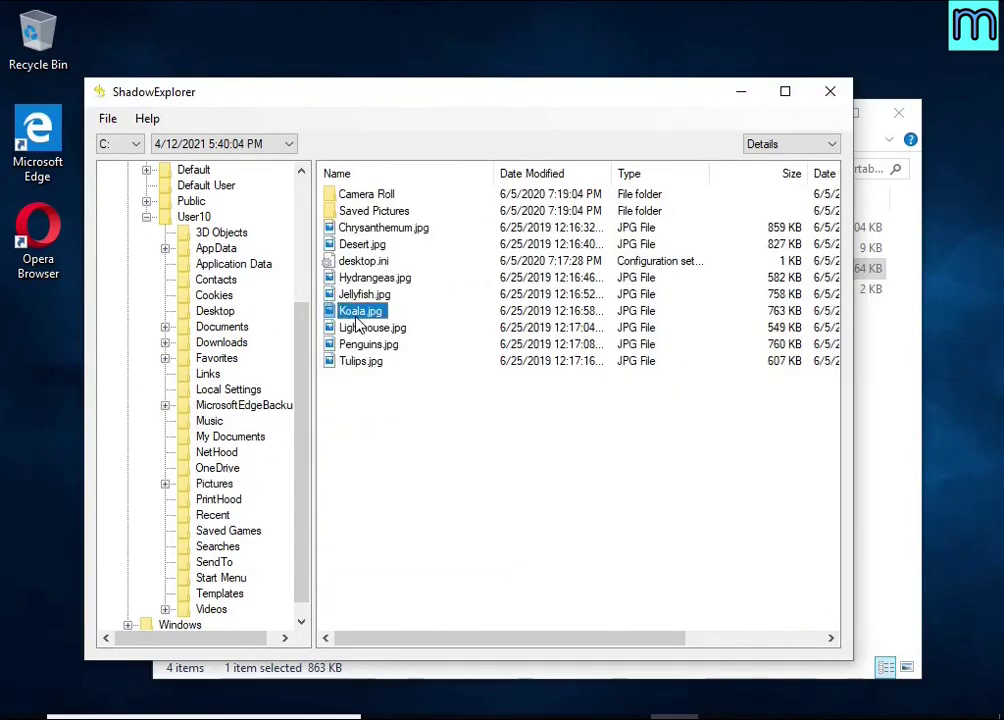
{"action": "right_click", "coordinate": [363, 229]}
{"action": "left_click", "coordinate": [400, 242]}
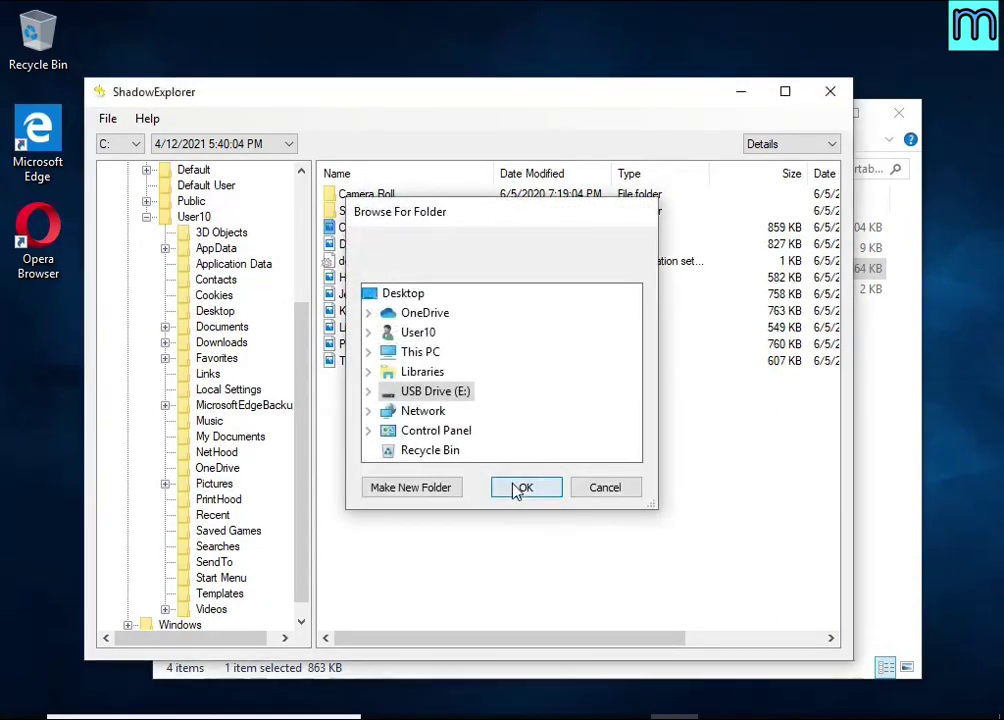
{"action": "left_click", "coordinate": [517, 487]}
Step: Export Desert.jpg from the Pictures shadow copy to USB Drive (E:), and close ShadowExplorer
{"action": "left_click", "coordinate": [350, 245]}
{"action": "right_click", "coordinate": [343, 250]}
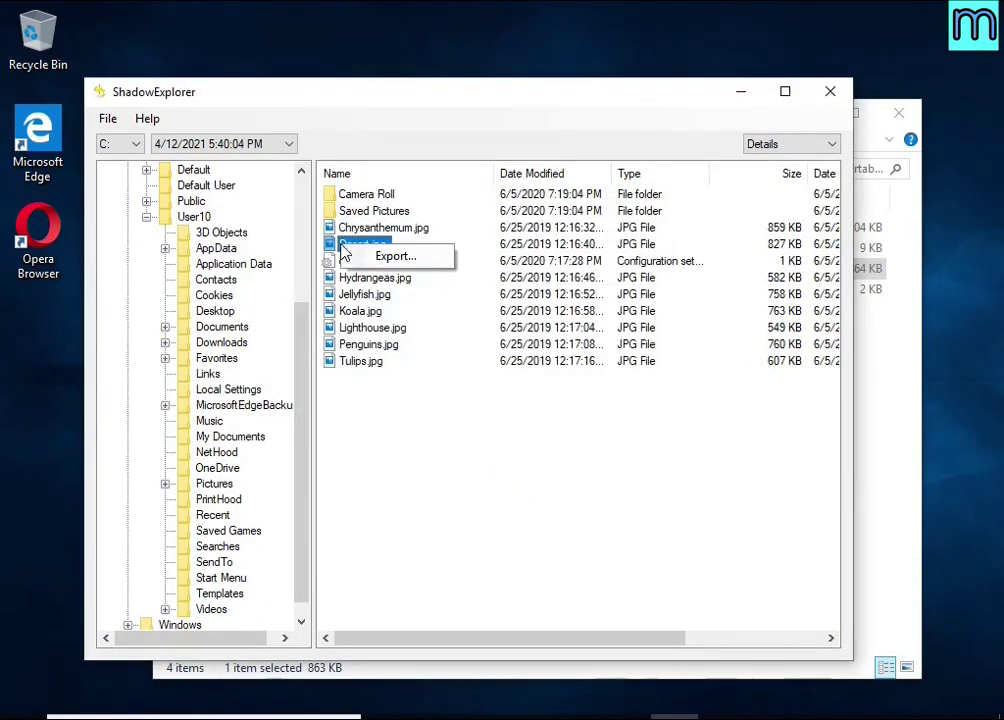
{"action": "left_click", "coordinate": [385, 254]}
{"action": "left_click", "coordinate": [517, 486]}
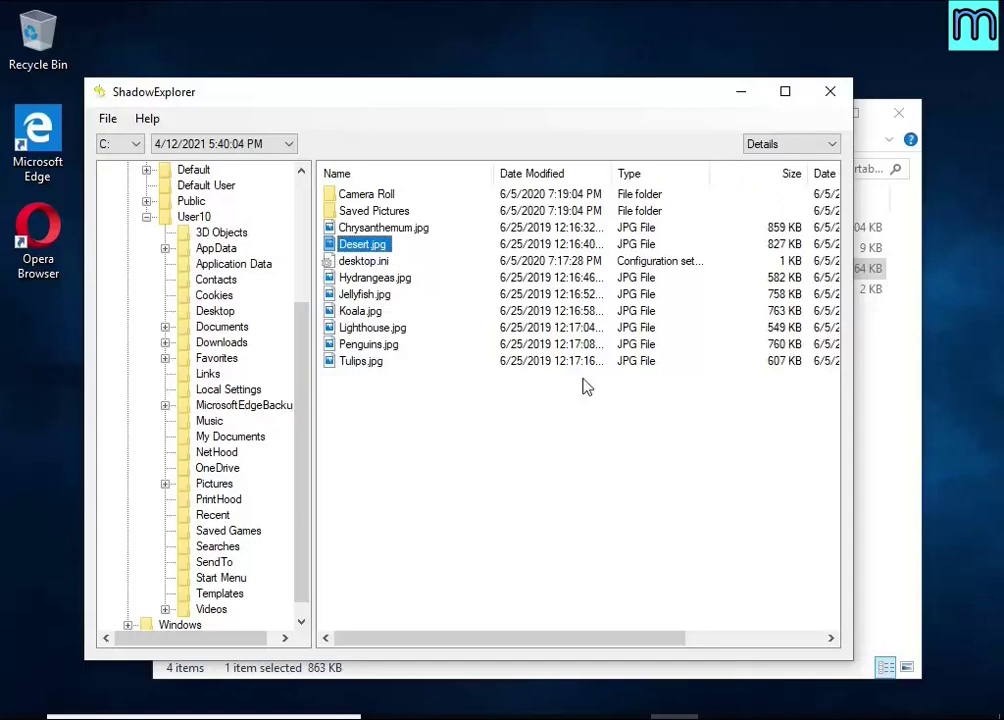
{"action": "left_click", "coordinate": [829, 91]}
Step: Show the root of USB Drive (E:), open the recovered UserGuide_Android.docx to check its content, and close it
{"action": "left_click", "coordinate": [238, 596]}
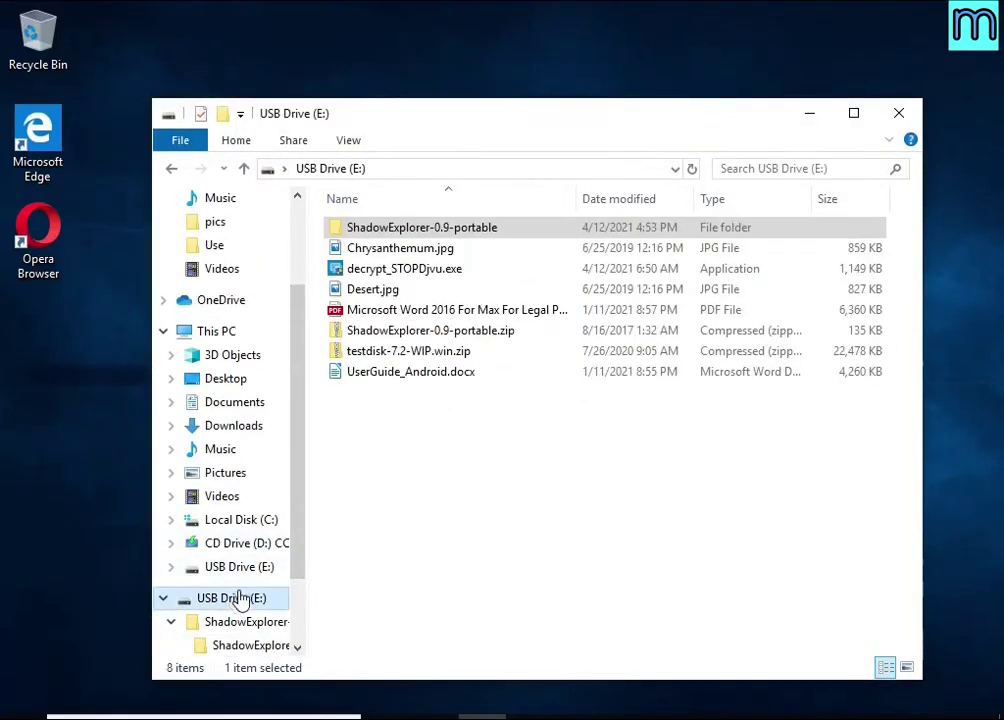
{"action": "left_click", "coordinate": [400, 248]}
{"action": "left_click", "coordinate": [422, 290]}
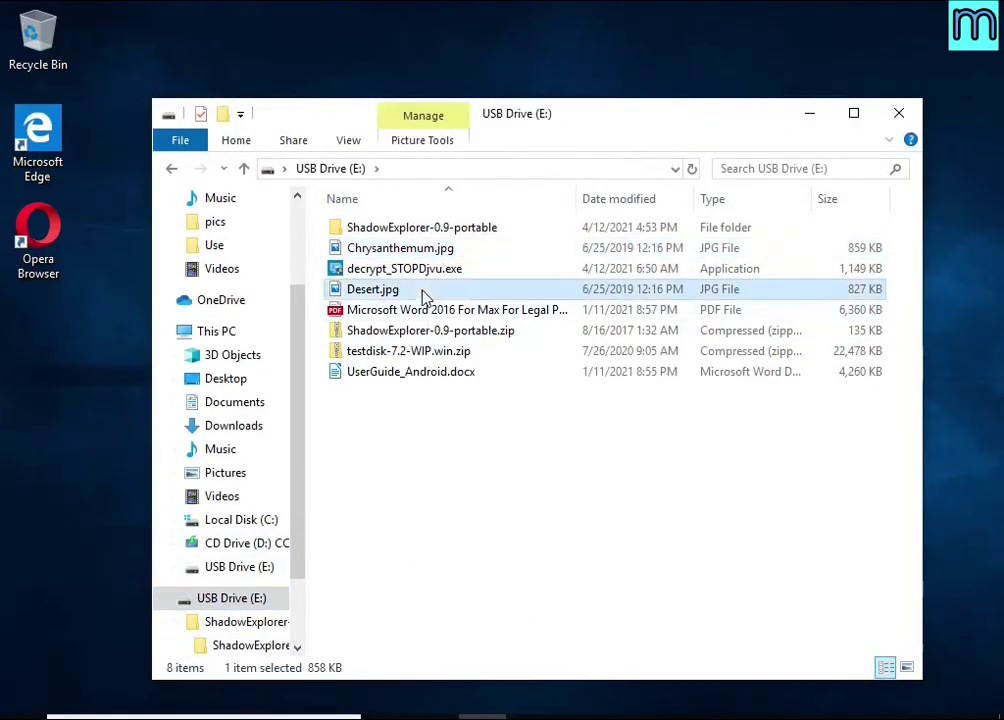
{"action": "left_click", "coordinate": [432, 311]}
{"action": "double_click", "coordinate": [420, 372]}
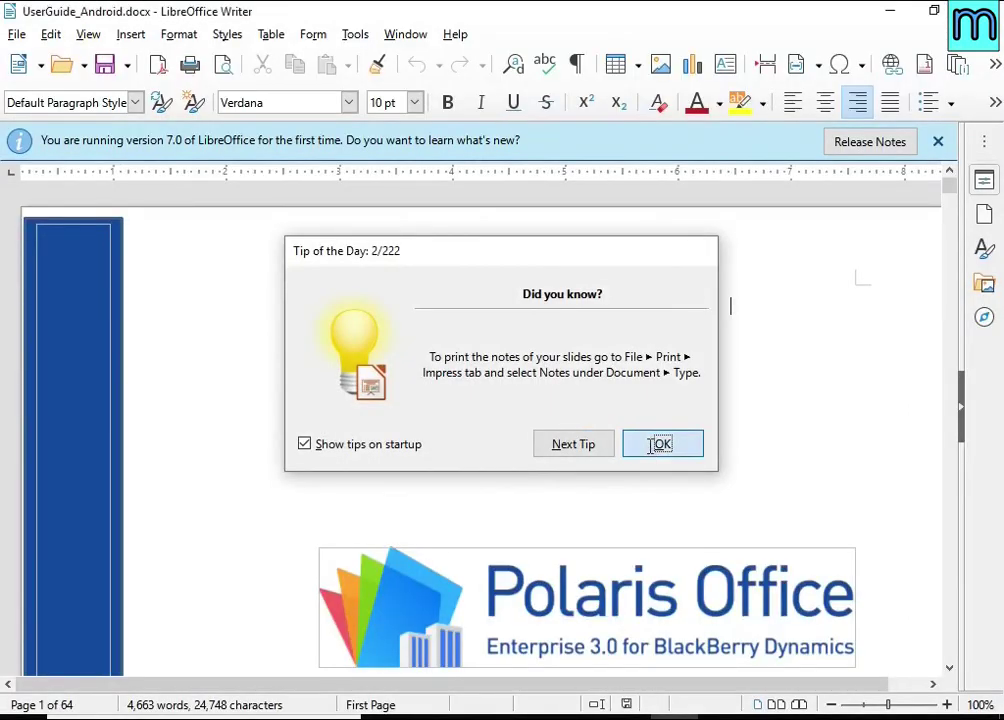
{"action": "left_click", "coordinate": [660, 444]}
{"action": "scroll", "coordinate": [663, 363], "scroll_direction": "down", "scroll_amount": 15}
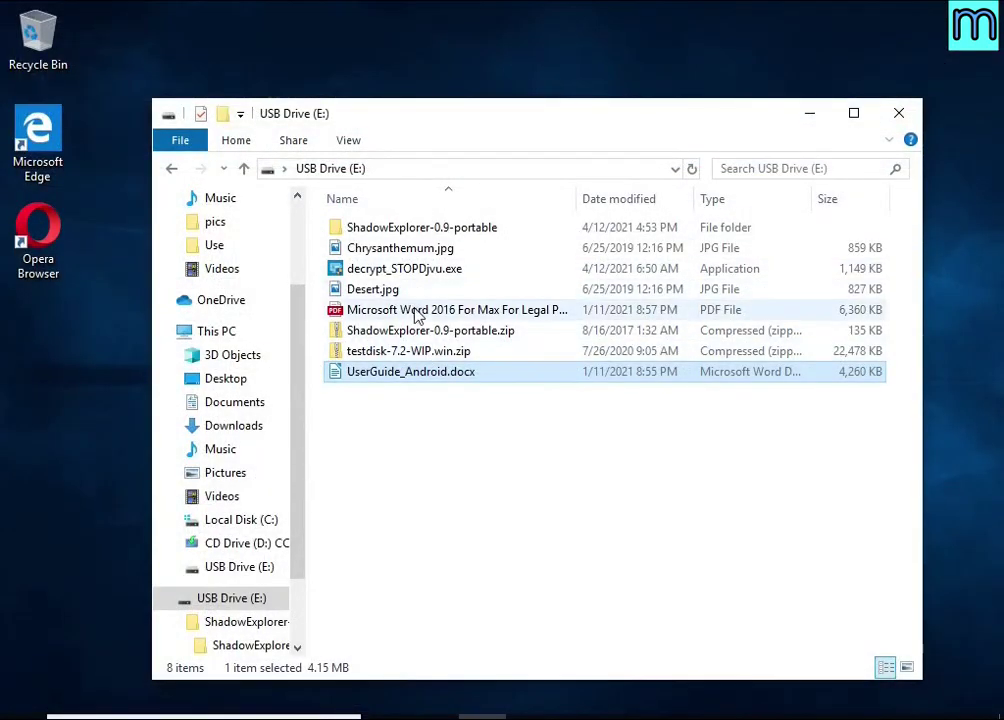
Step: Open the recovered Microsoft Word 2016 For Max PDF from the USB drive, look through its pages, and close it
{"action": "left_click", "coordinate": [450, 311]}
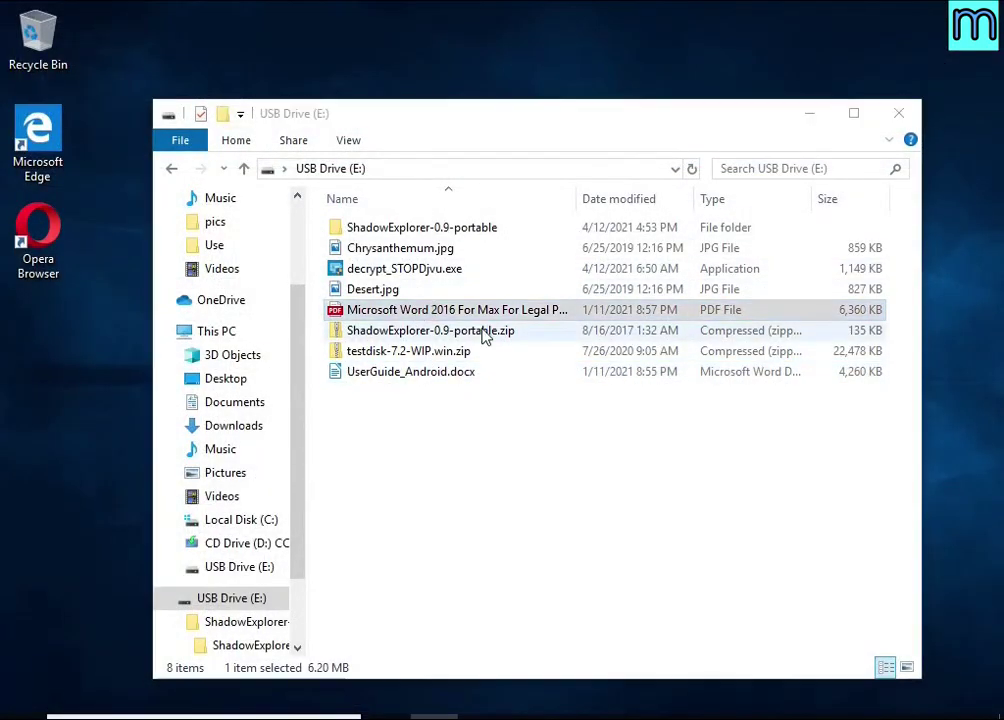
{"action": "key", "text": "Return"}
{"action": "scroll", "coordinate": [495, 325], "scroll_direction": "down", "scroll_amount": 5}
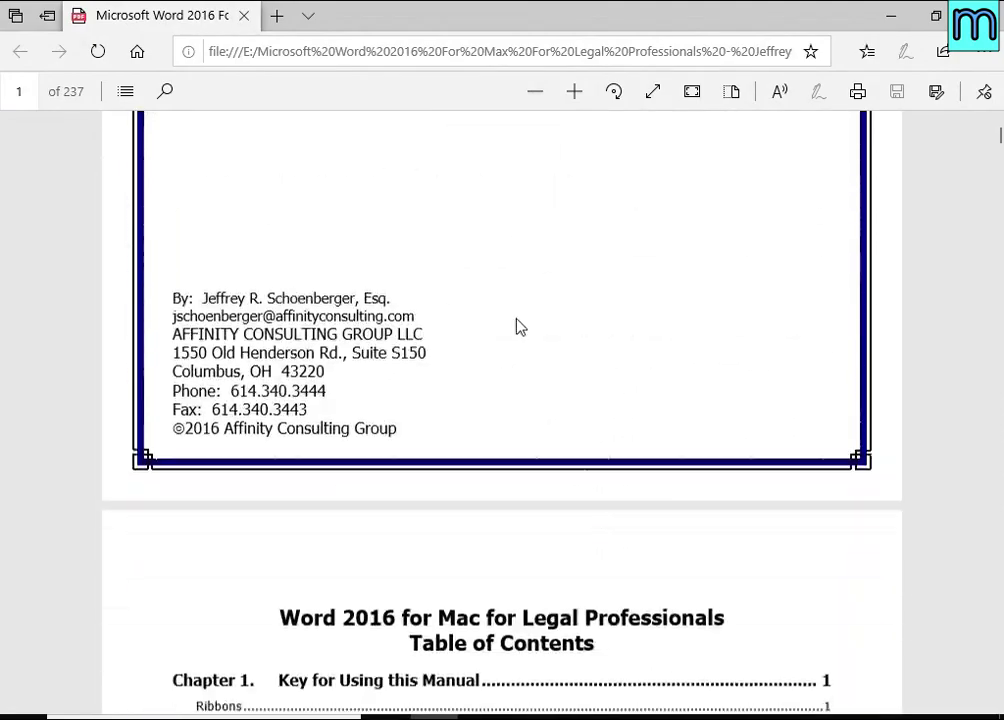
{"action": "scroll", "coordinate": [519, 327], "scroll_direction": "down", "scroll_amount": 10}
{"action": "key", "text": "alt+F4"}
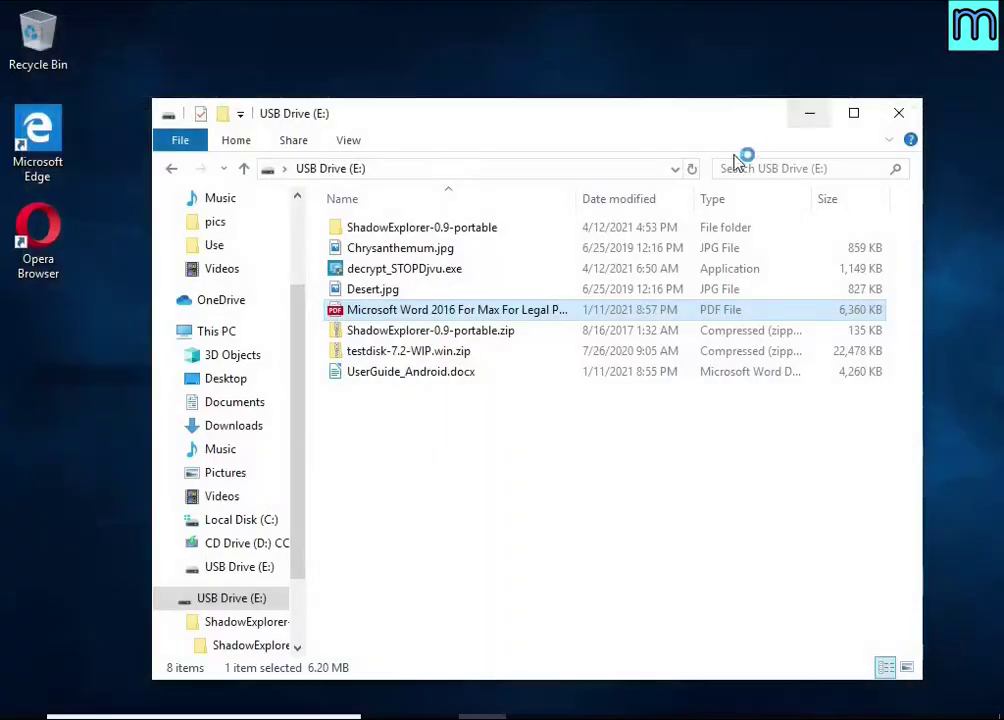
Step: View the recovered Desert.jpg and Chrysanthemum.jpg pictures one after the other, and close the USB drive window
{"action": "double_click", "coordinate": [426, 291]}
{"action": "double_click", "coordinate": [426, 309]}
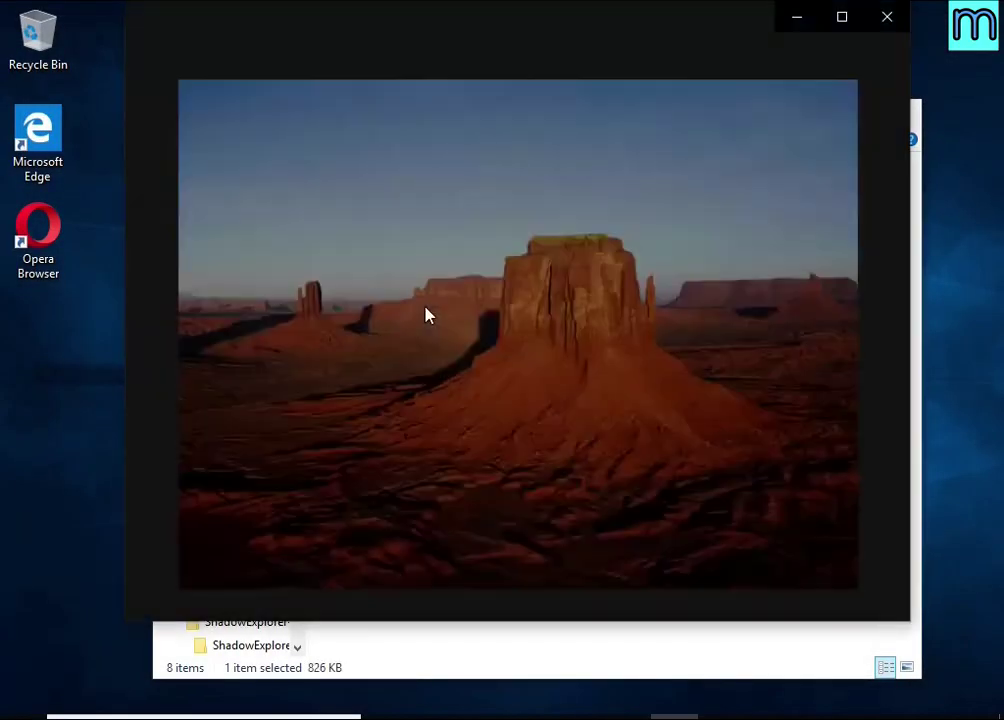
{"action": "left_click", "coordinate": [886, 18]}
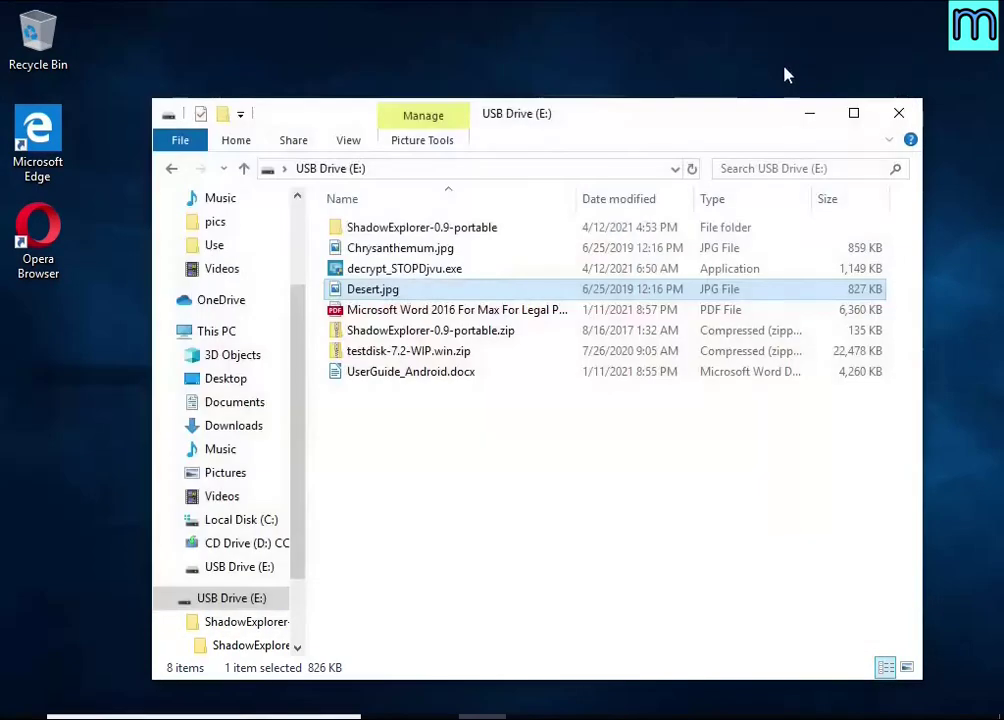
{"action": "double_click", "coordinate": [433, 250]}
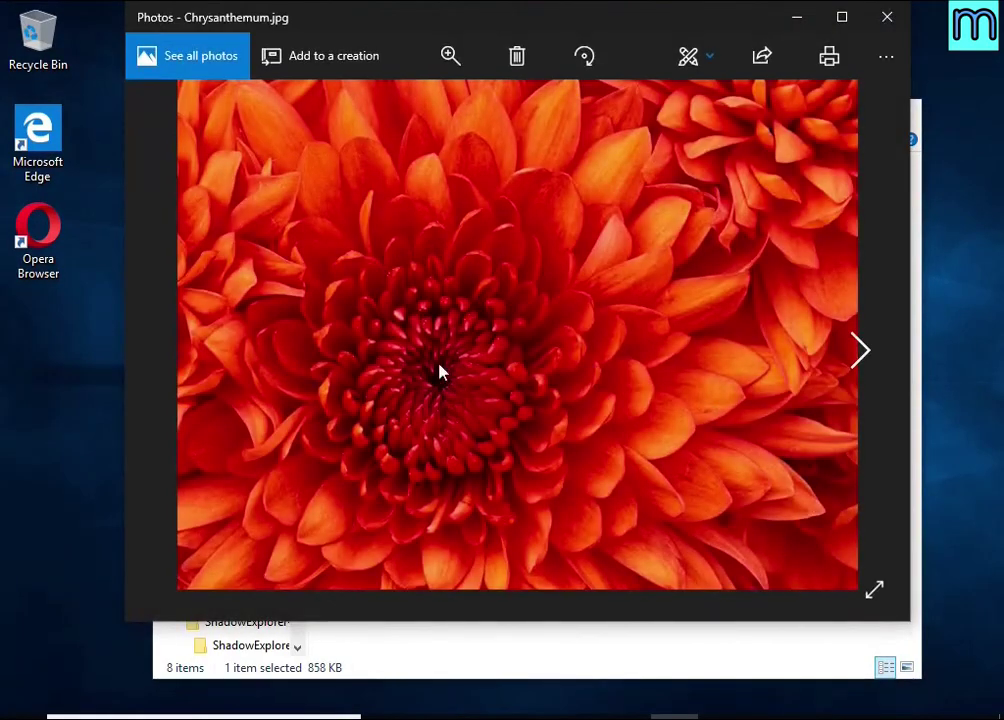
{"action": "left_click", "coordinate": [886, 17]}
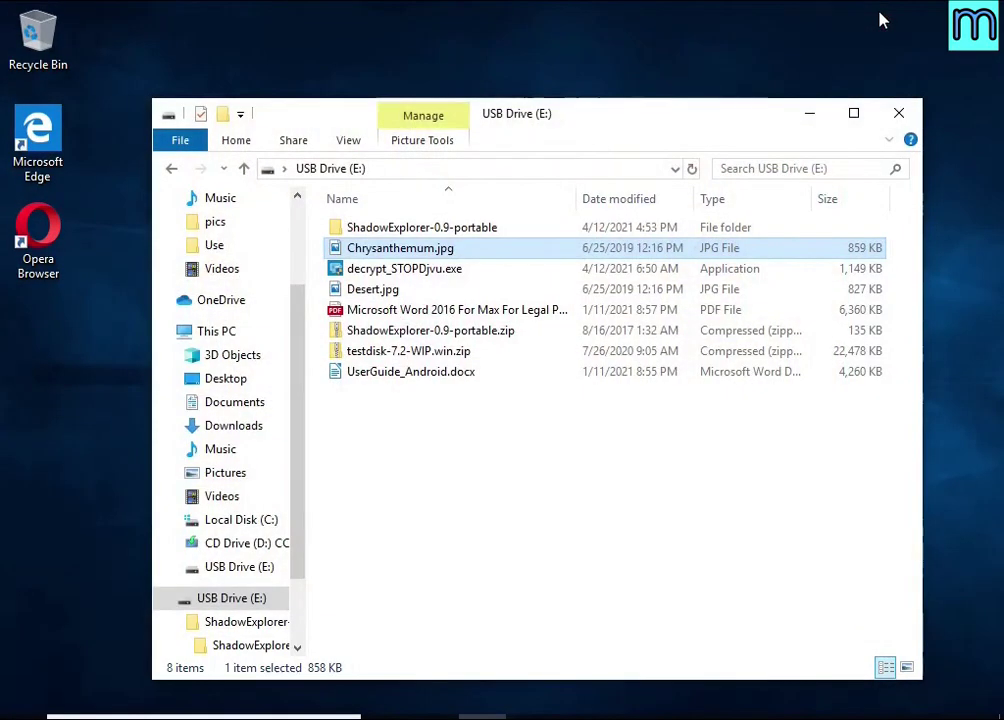
{"action": "left_click", "coordinate": [898, 113]}
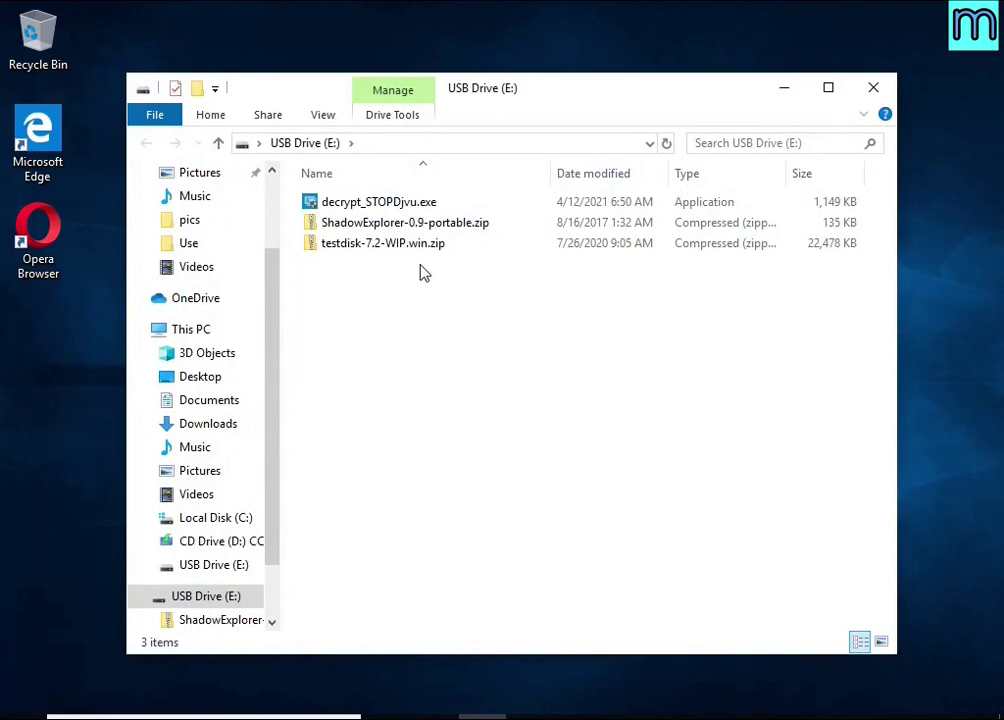
Step: Extract all files from testdisk-7.2-WIP.win.zip to E:\testdisk-7.2-WIP.win, and close the original USB drive window
{"action": "left_click", "coordinate": [436, 250]}
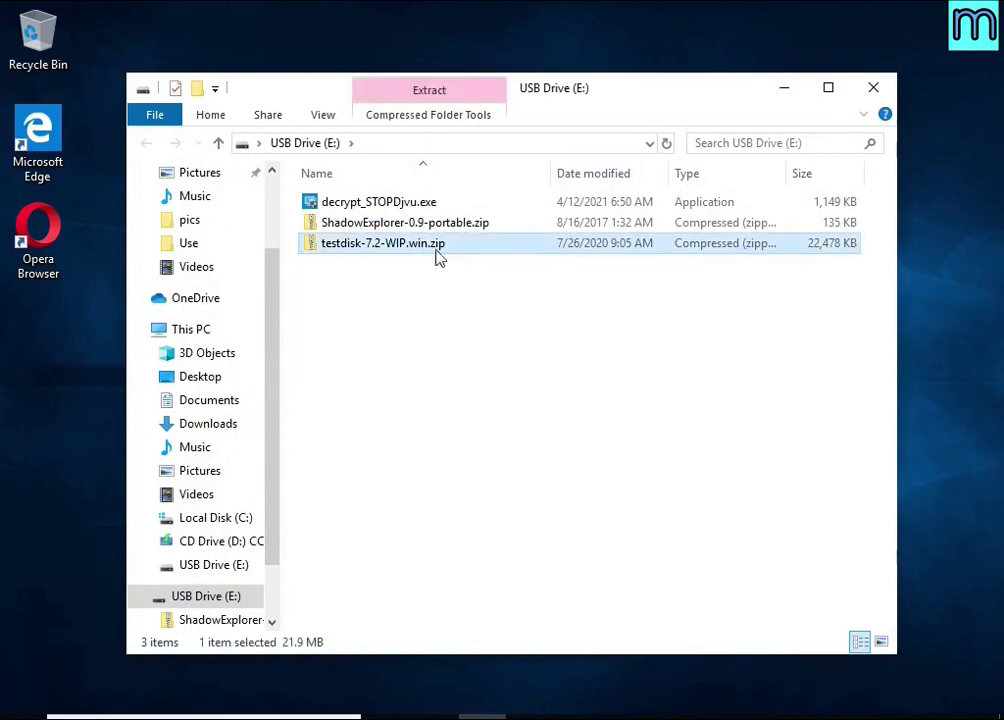
{"action": "right_click", "coordinate": [494, 251]}
{"action": "left_click", "coordinate": [654, 314]}
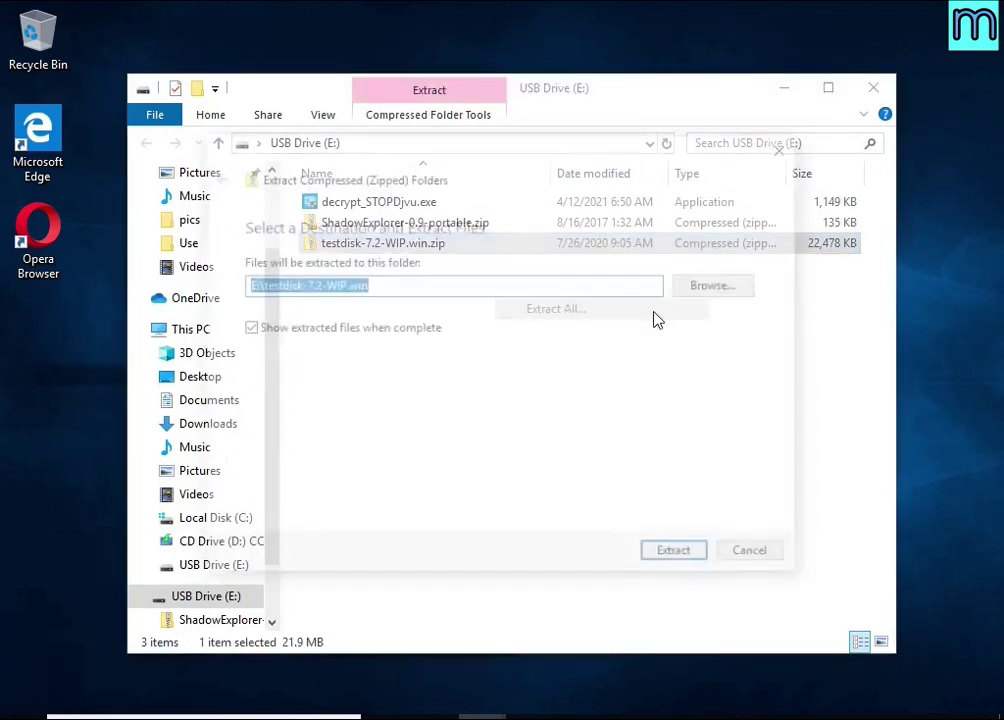
{"action": "left_click", "coordinate": [686, 557]}
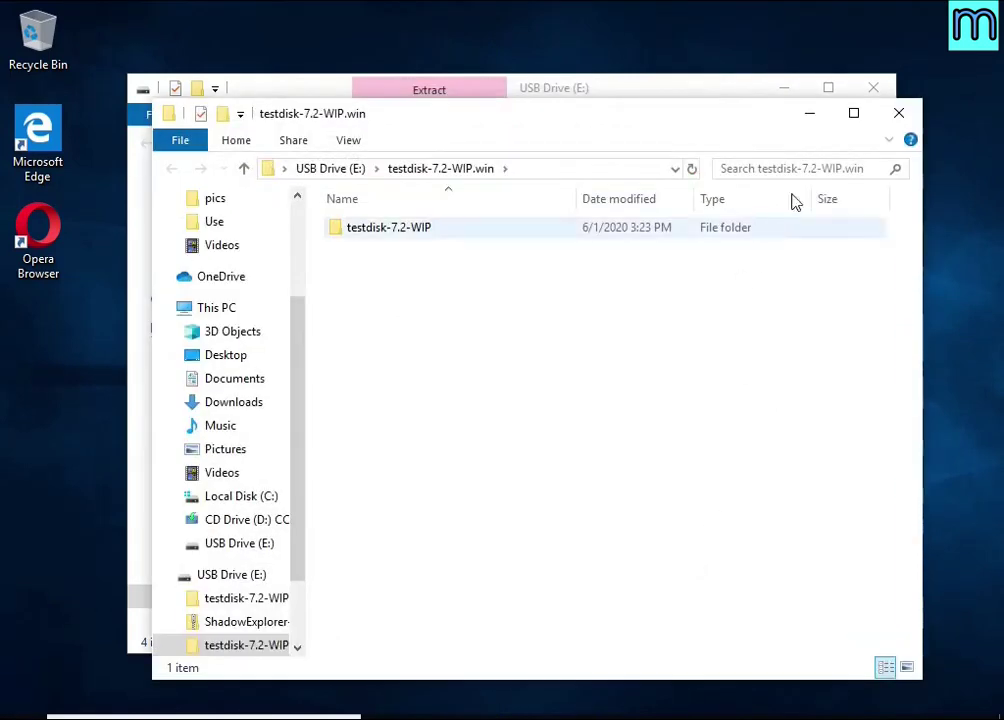
{"action": "left_click", "coordinate": [875, 90]}
Step: Launch qphotorec_win.exe from the extracted testdisk-7.2-WIP folder, allowing it to make changes, and close the folder window
{"action": "left_click", "coordinate": [465, 234]}
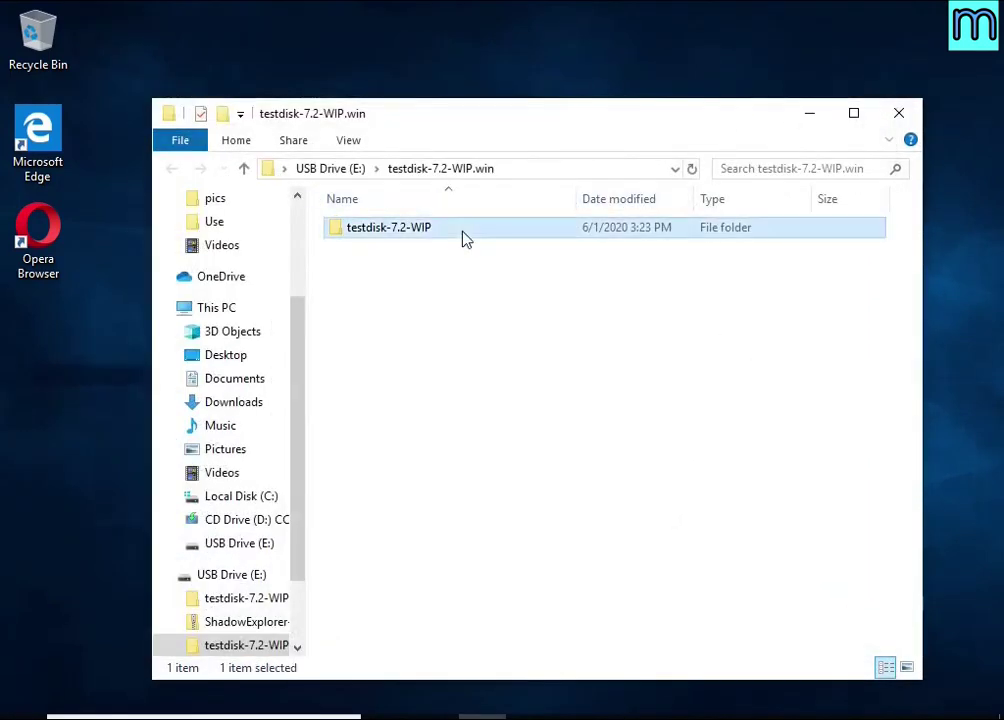
{"action": "double_click", "coordinate": [465, 234]}
{"action": "scroll", "coordinate": [506, 332], "scroll_direction": "down", "scroll_amount": 7}
{"action": "left_click", "coordinate": [436, 463]}
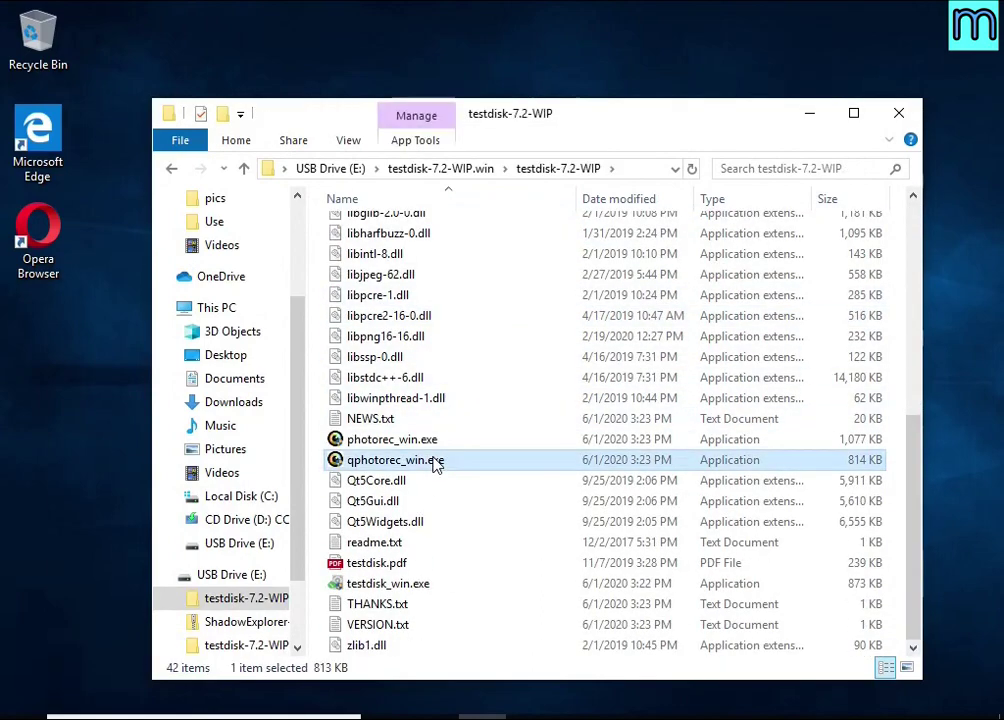
{"action": "double_click", "coordinate": [508, 466]}
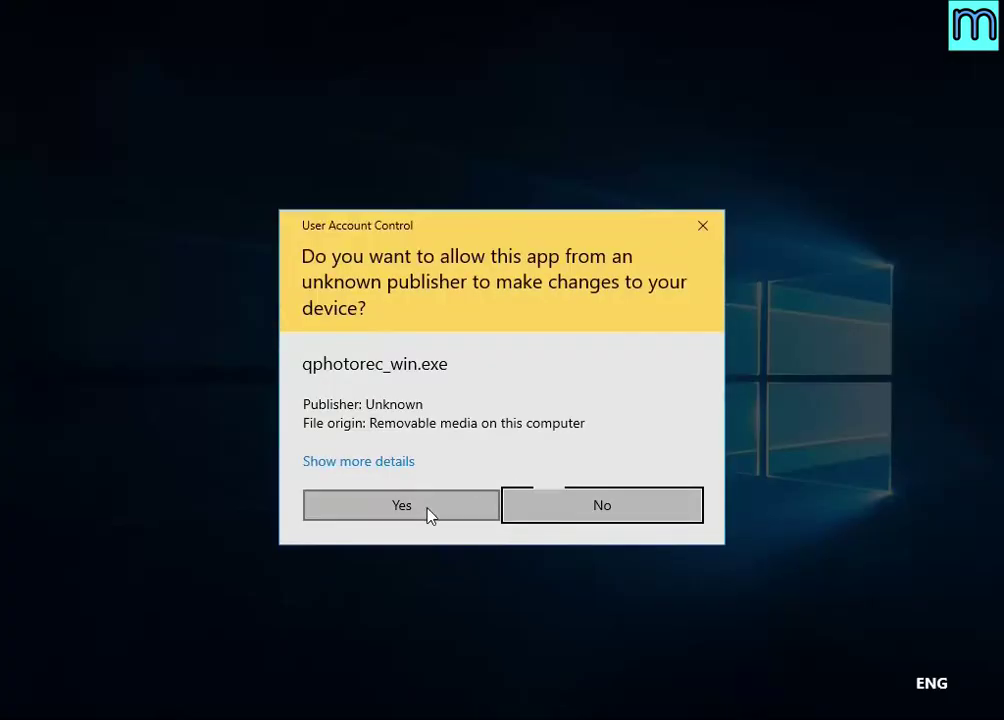
{"action": "left_click", "coordinate": [428, 516]}
{"action": "left_click", "coordinate": [928, 12]}
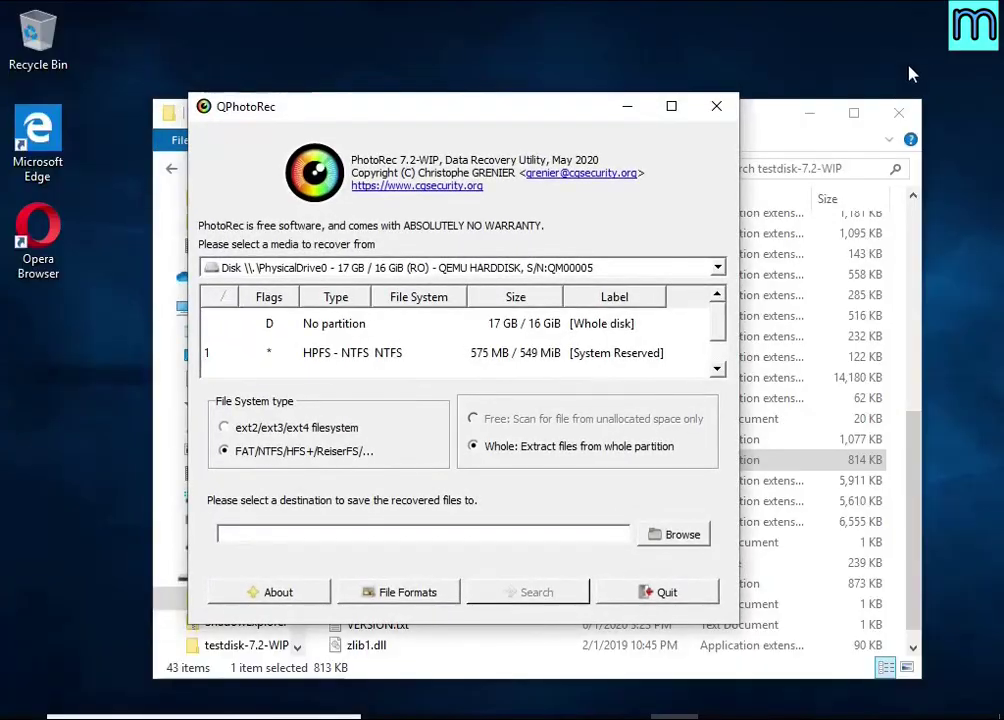
Step: Choose the PhysicalDrive0 disk as the media to recover from, and select its 16 GB NTFS partition 2
{"action": "left_click_drag", "start_coordinate": [494, 114], "coordinate": [541, 104]}
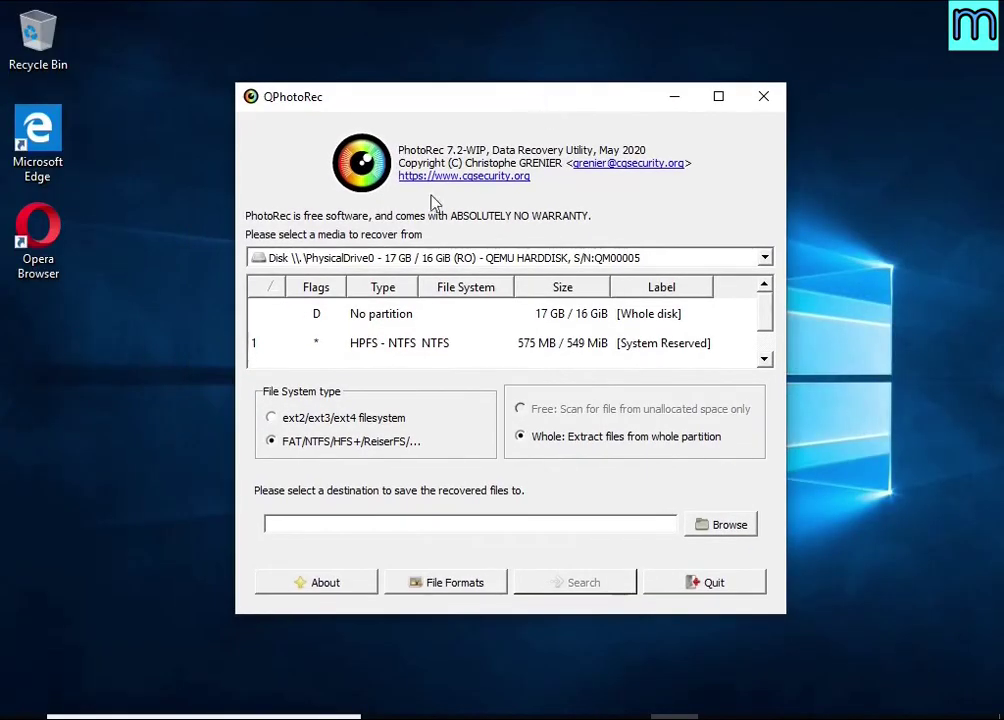
{"action": "left_click", "coordinate": [440, 257]}
{"action": "left_click", "coordinate": [428, 280]}
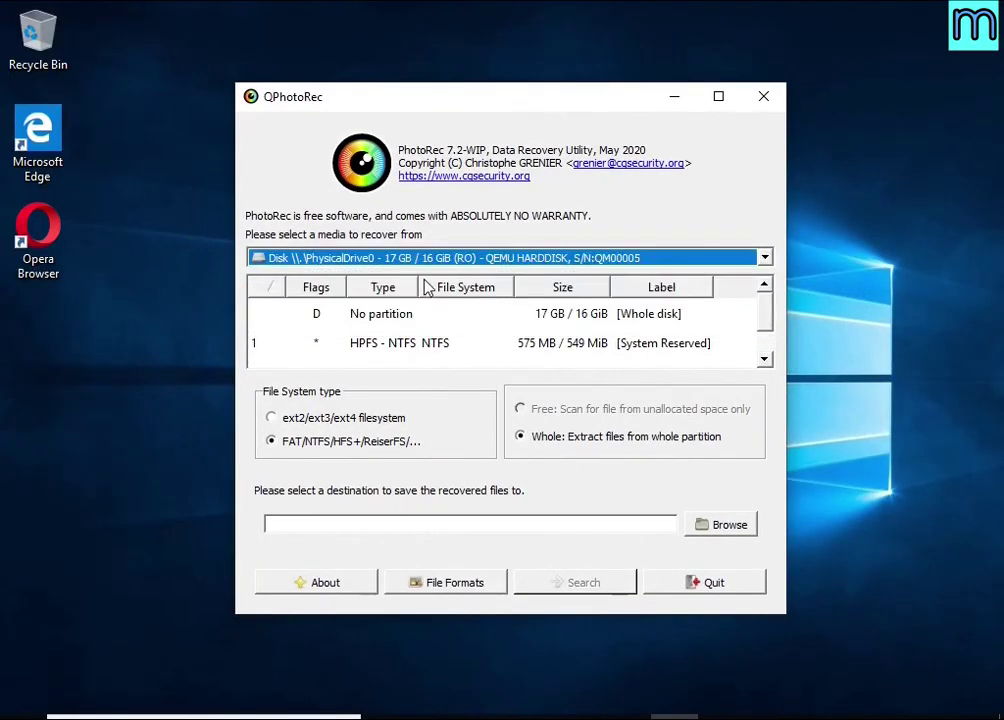
{"action": "scroll", "coordinate": [420, 345], "scroll_direction": "down", "scroll_amount": 1}
{"action": "left_click", "coordinate": [412, 354]}
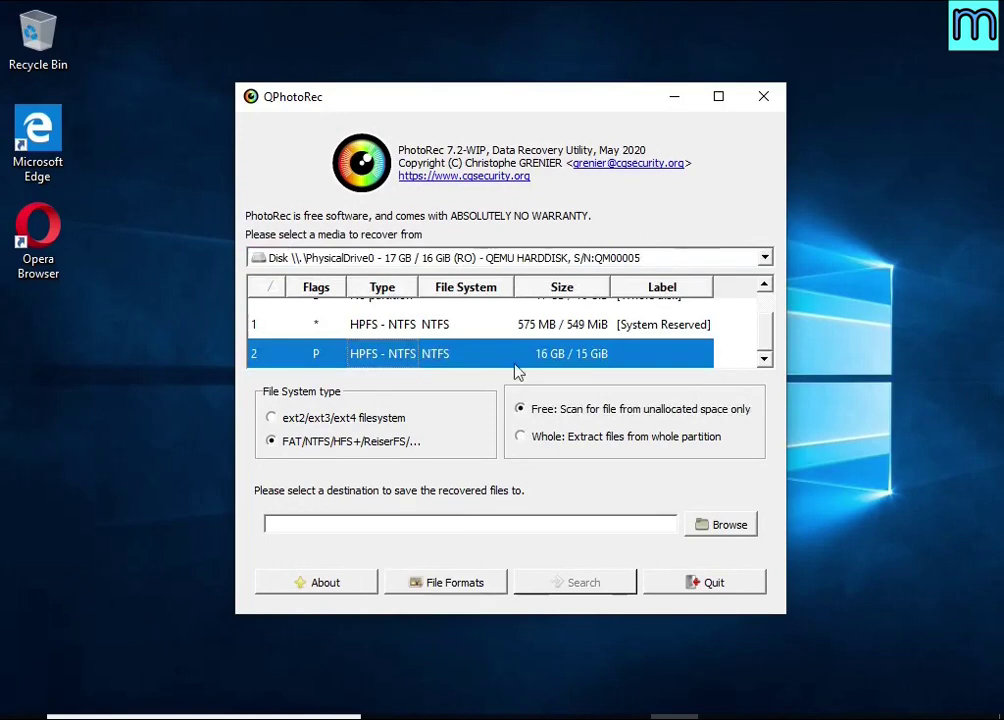
Step: Clear all selected file formats for the recovery and enable only doc (Microsoft Office Document)
{"action": "left_click", "coordinate": [418, 583]}
{"action": "left_click", "coordinate": [413, 456]}
{"action": "scroll", "coordinate": [463, 362], "scroll_direction": "down", "scroll_amount": 1}
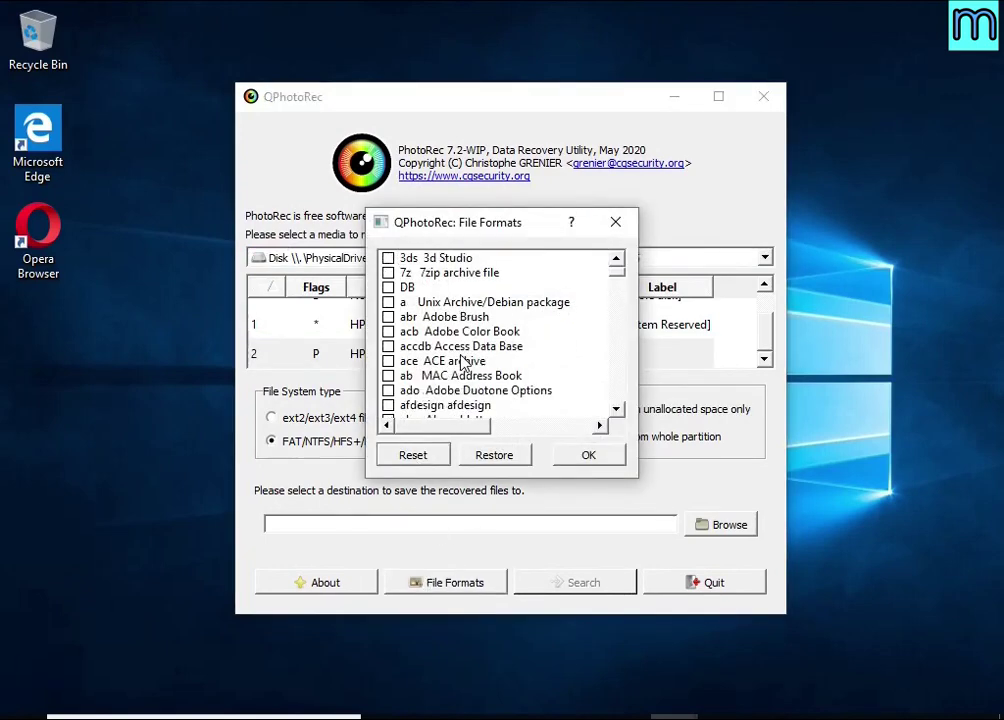
{"action": "scroll", "coordinate": [463, 362], "scroll_direction": "down", "scroll_amount": 15}
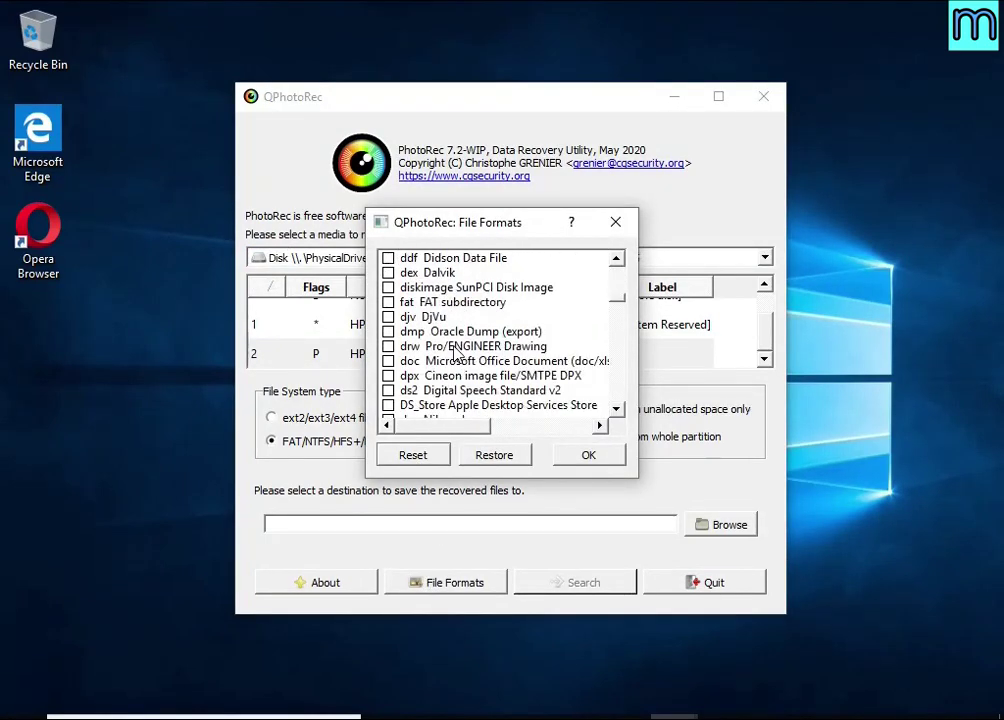
{"action": "scroll", "coordinate": [455, 352], "scroll_direction": "down", "scroll_amount": 2}
{"action": "scroll", "coordinate": [455, 352], "scroll_direction": "up", "scroll_amount": 1}
{"action": "left_click", "coordinate": [457, 318]}
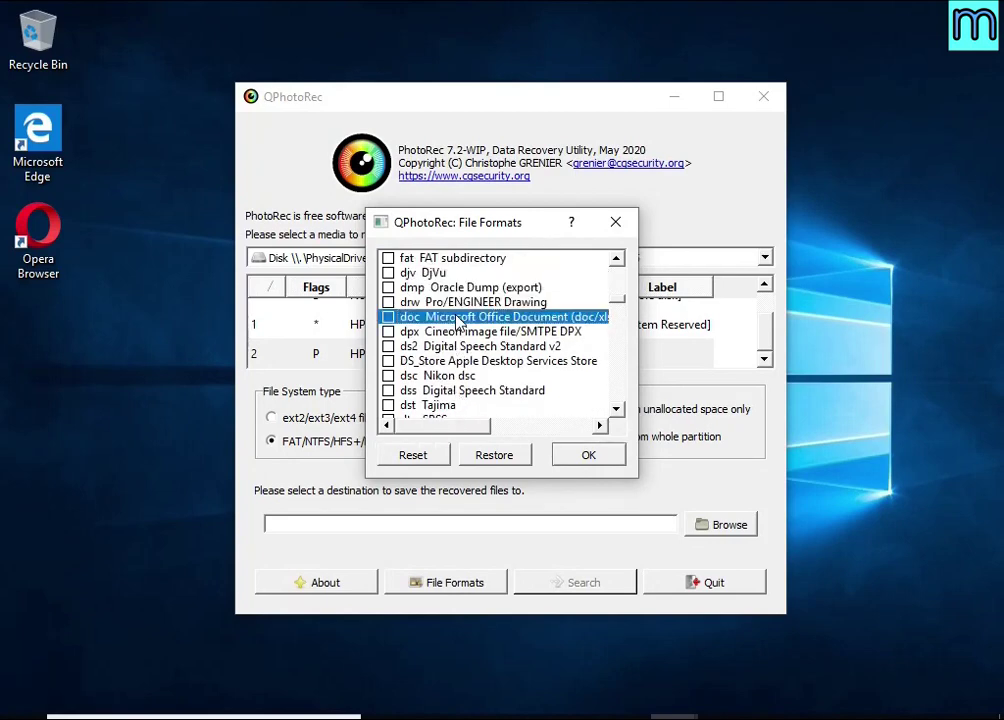
{"action": "scroll", "coordinate": [457, 422], "scroll_direction": "right", "scroll_amount": 3}
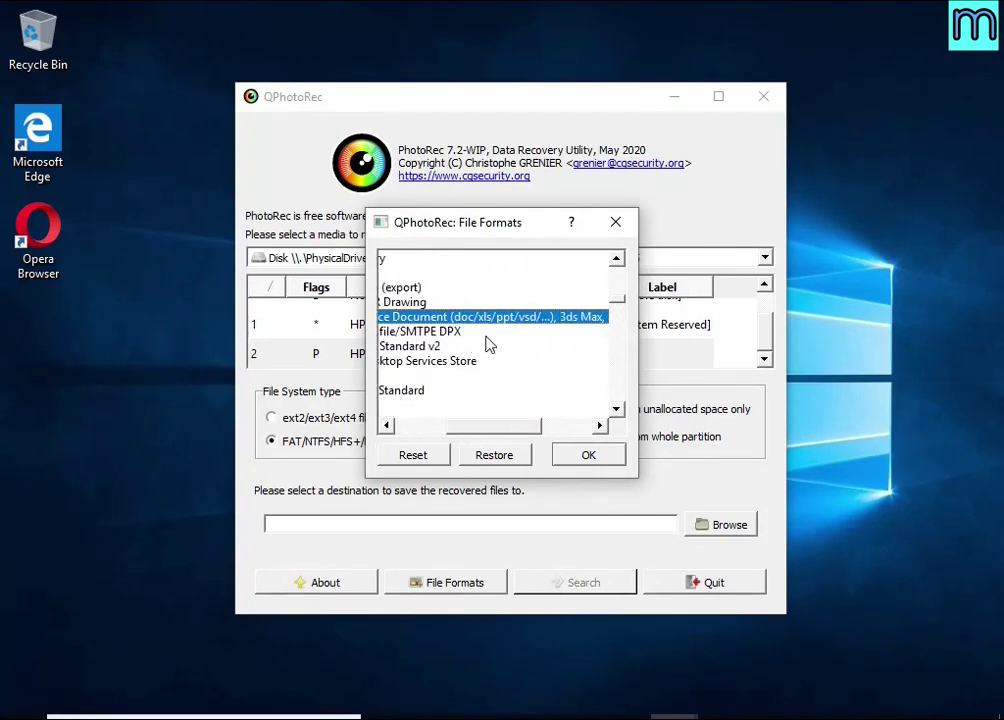
{"action": "left_click_drag", "start_coordinate": [483, 430], "coordinate": [392, 437]}
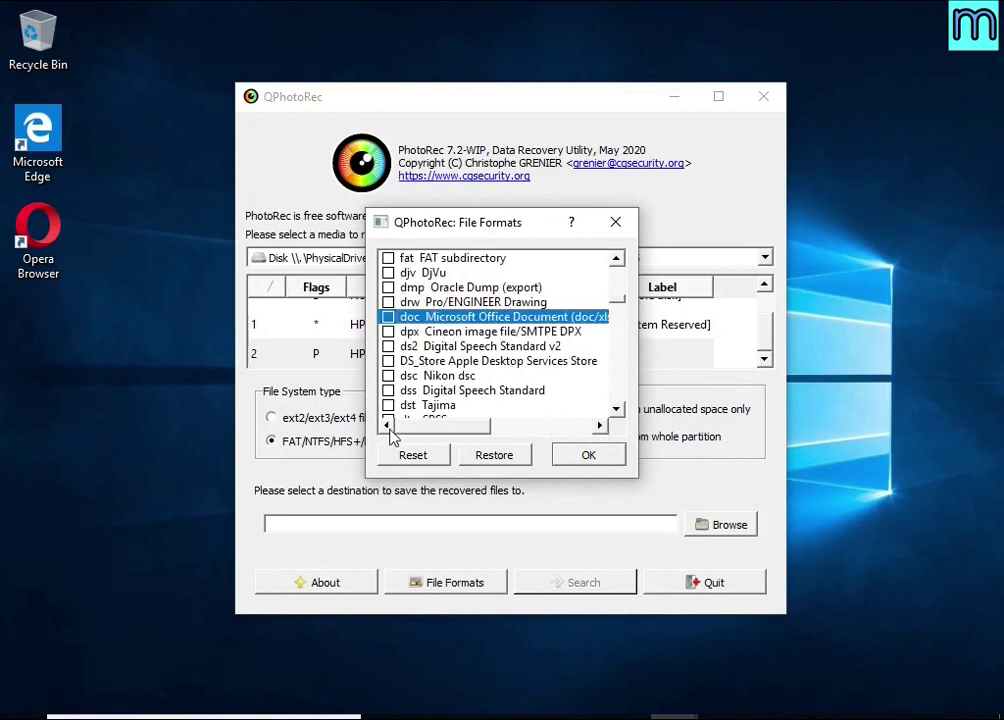
Step: Enable the jpg (JPG picture) and pdf (Portable Document Format) file formats for recovery
{"action": "scroll", "coordinate": [471, 359], "scroll_direction": "down", "scroll_amount": 7}
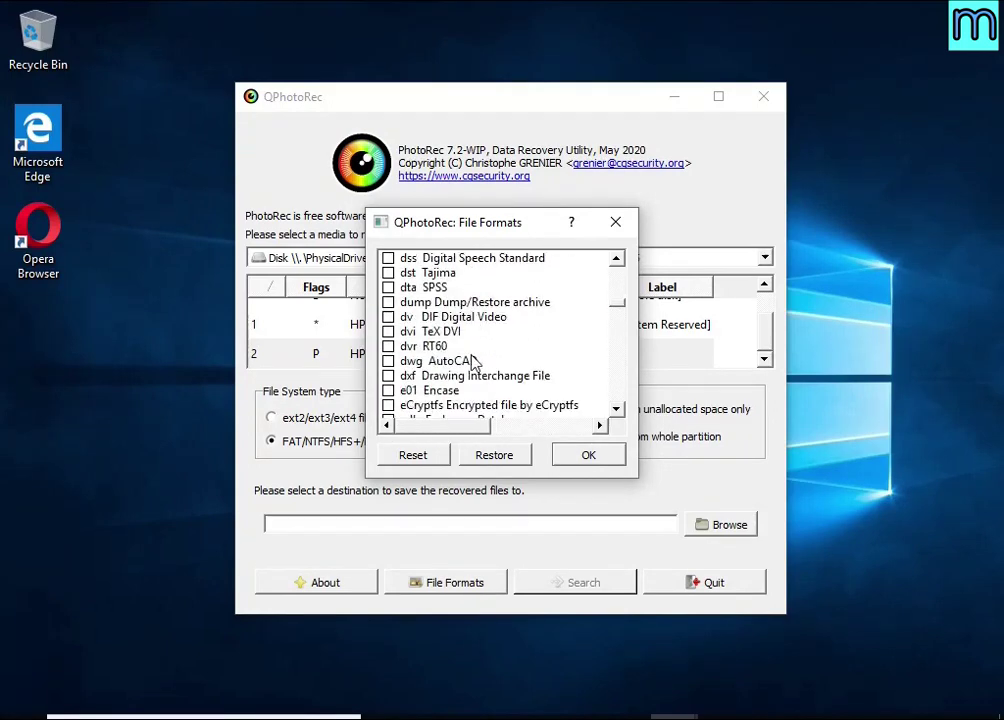
{"action": "scroll", "coordinate": [475, 362], "scroll_direction": "down", "scroll_amount": 20}
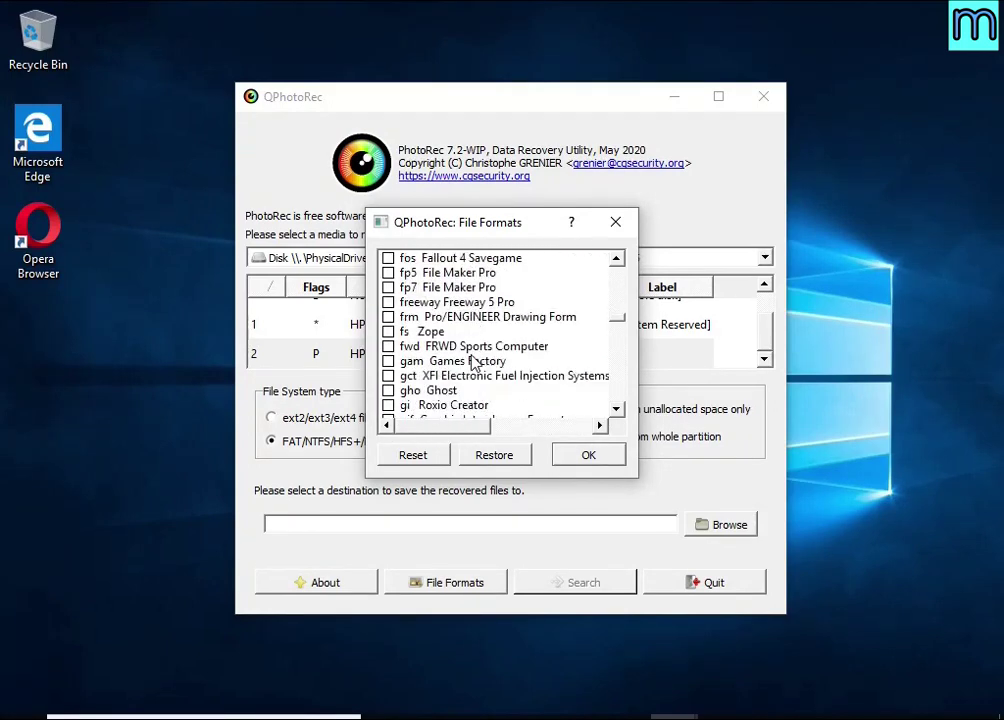
{"action": "scroll", "coordinate": [476, 357], "scroll_direction": "down", "scroll_amount": 2}
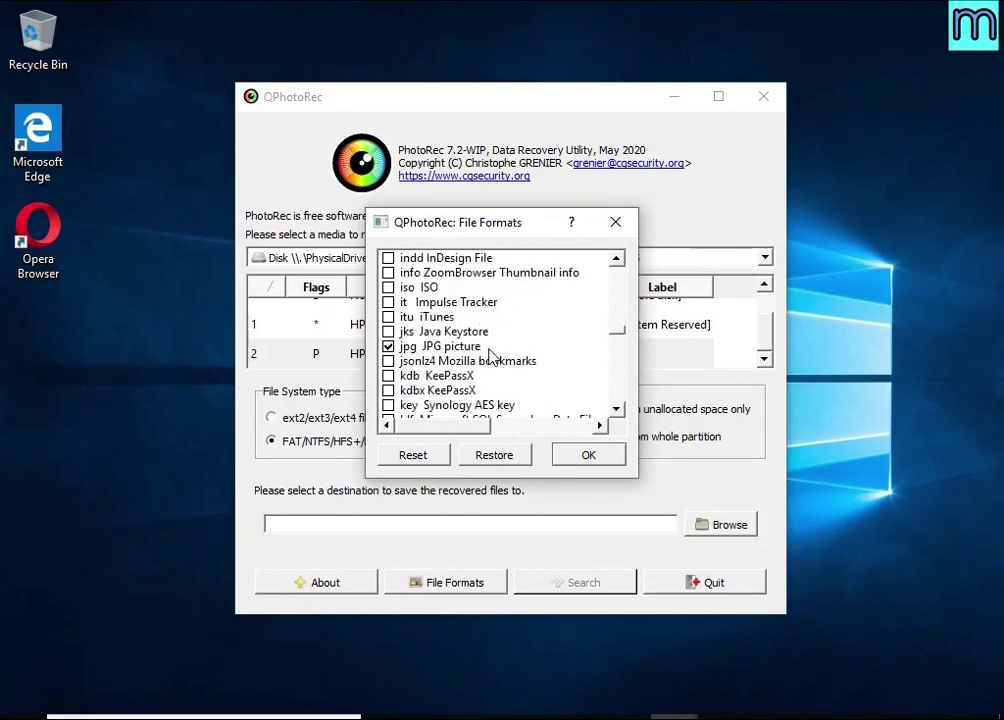
{"action": "scroll", "coordinate": [490, 355], "scroll_direction": "down", "scroll_amount": 20}
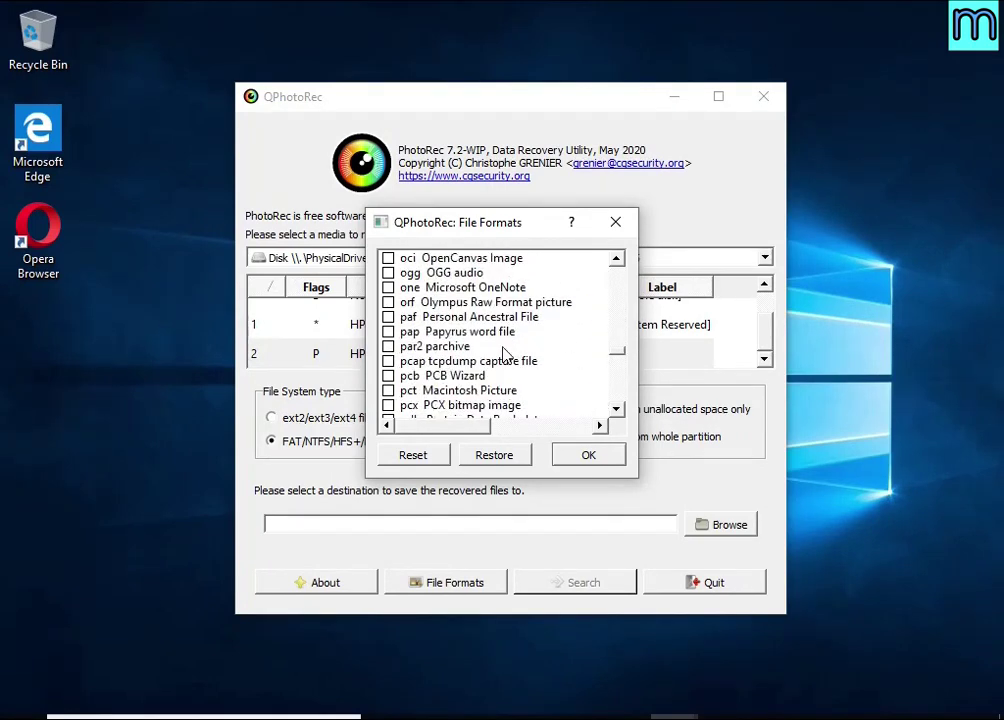
{"action": "scroll", "coordinate": [505, 355], "scroll_direction": "down", "scroll_amount": 3}
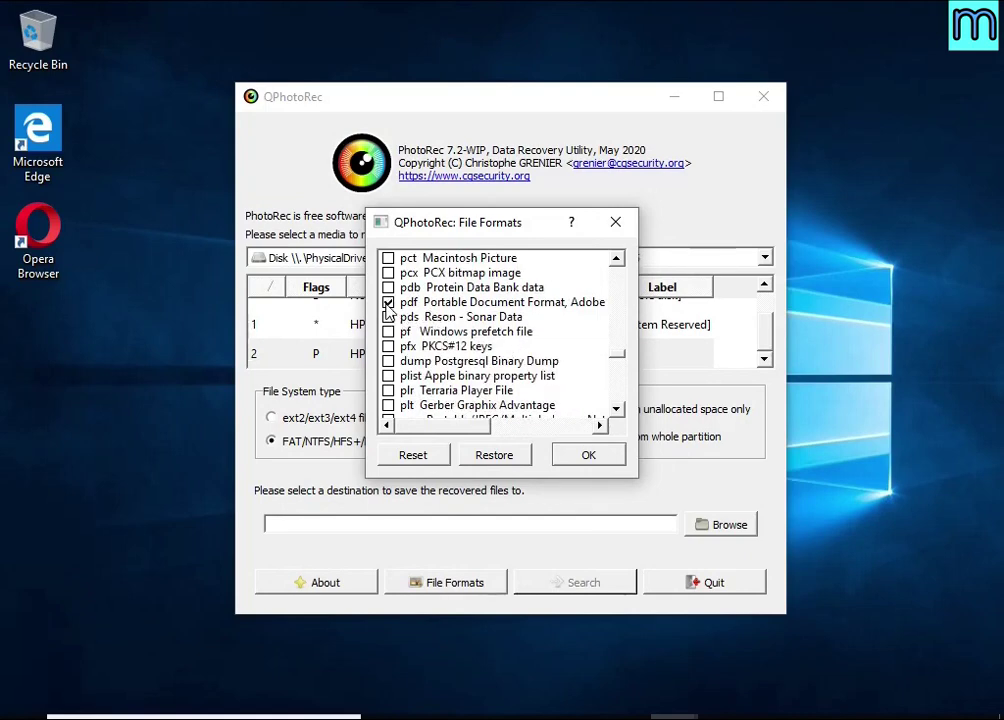
Step: Enable the zip archive format, which covers docx and xlsx files, and confirm the file format selection
{"action": "scroll", "coordinate": [475, 350], "scroll_direction": "down", "scroll_amount": 15}
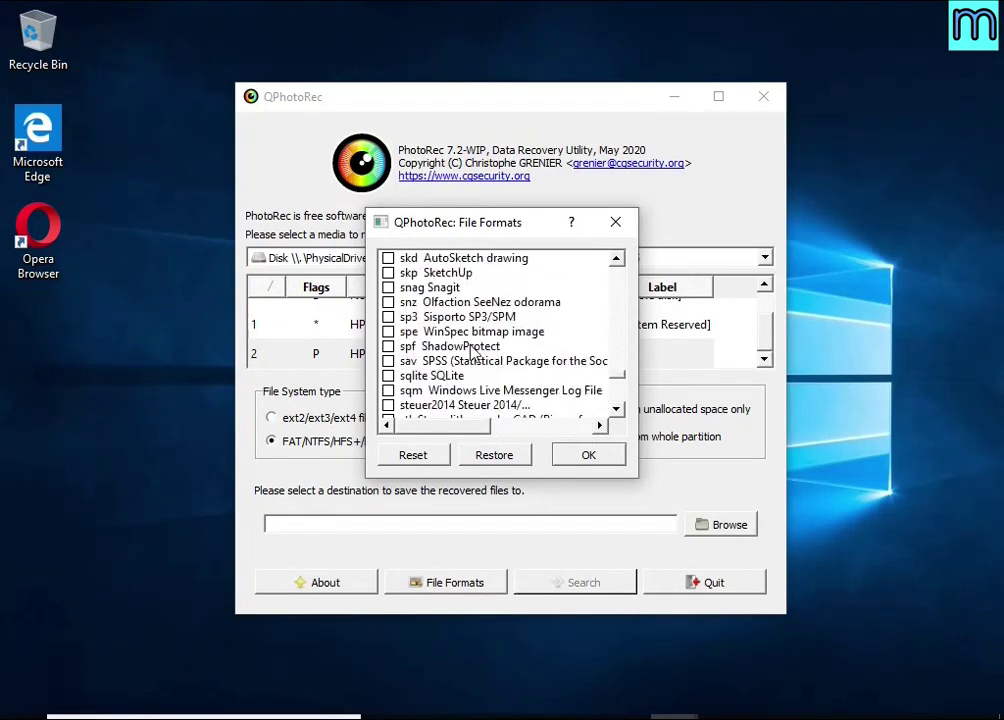
{"action": "scroll", "coordinate": [475, 350], "scroll_direction": "down", "scroll_amount": 20}
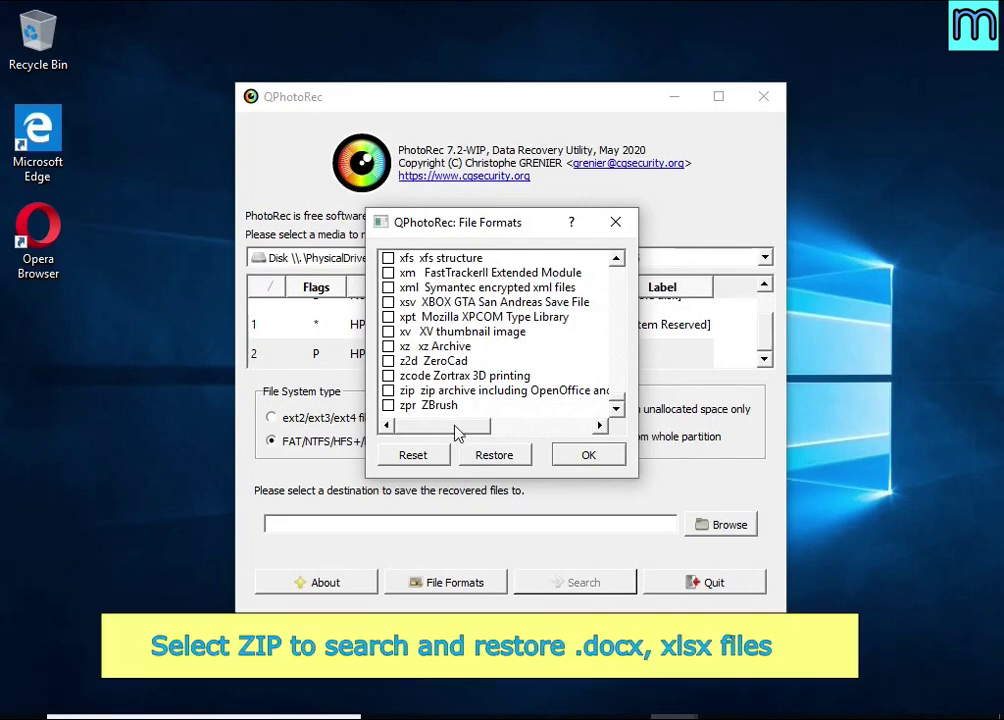
{"action": "left_click_drag", "start_coordinate": [457, 432], "coordinate": [407, 436]}
{"action": "left_click", "coordinate": [388, 390]}
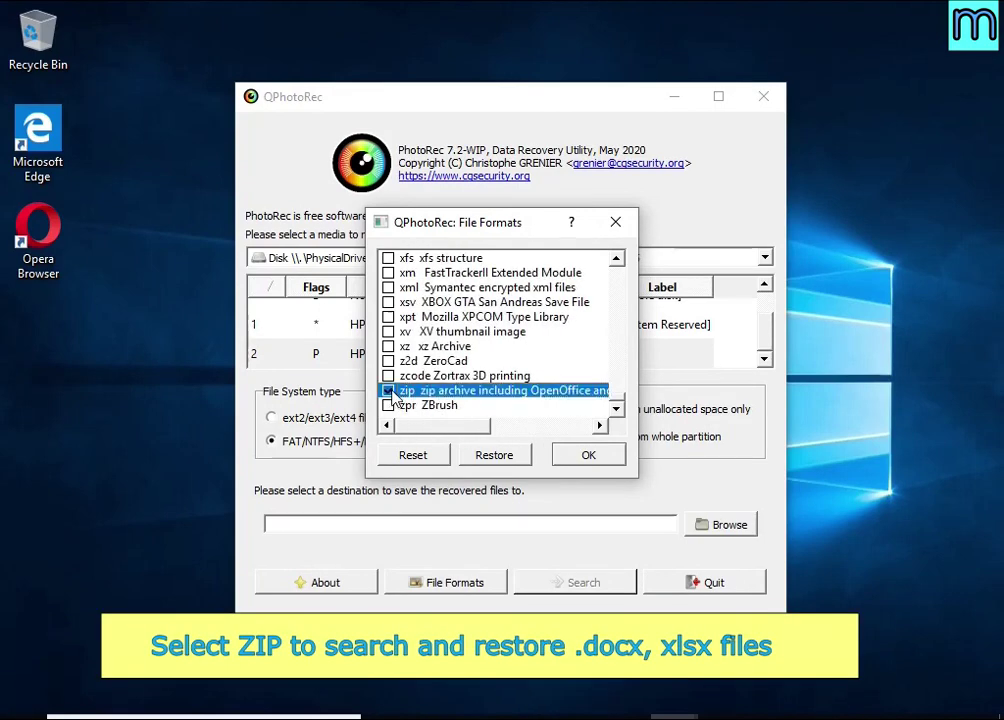
{"action": "left_click", "coordinate": [605, 459]}
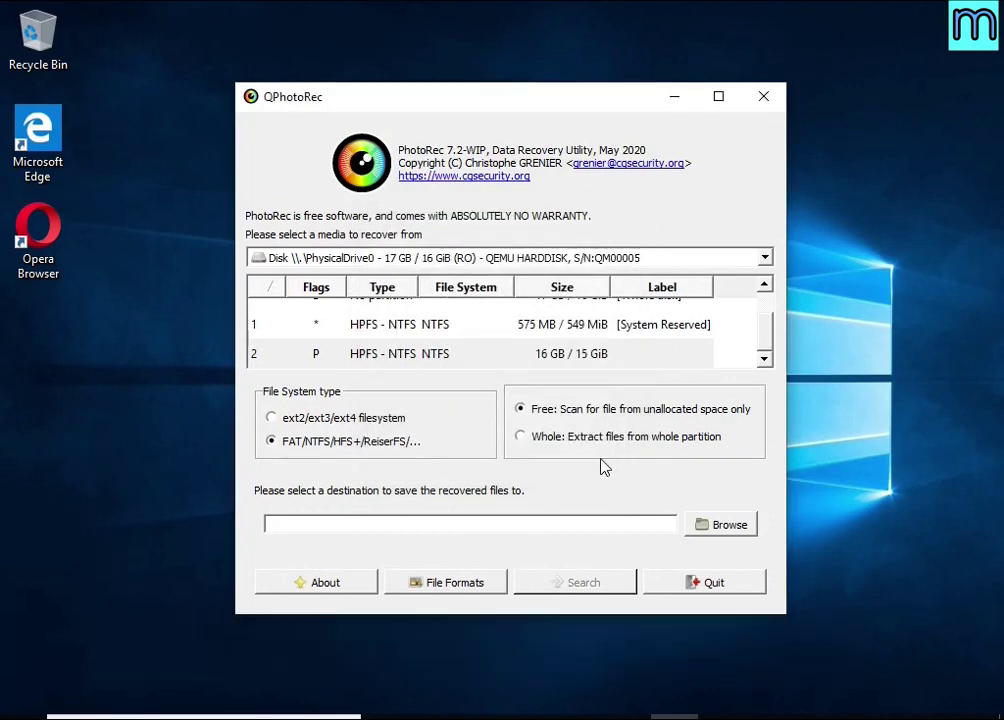
Step: Set USB Drive (E:) as the destination for recovered files and start the search, scanning unallocated space only
{"action": "left_click", "coordinate": [600, 437]}
{"action": "left_click", "coordinate": [708, 530]}
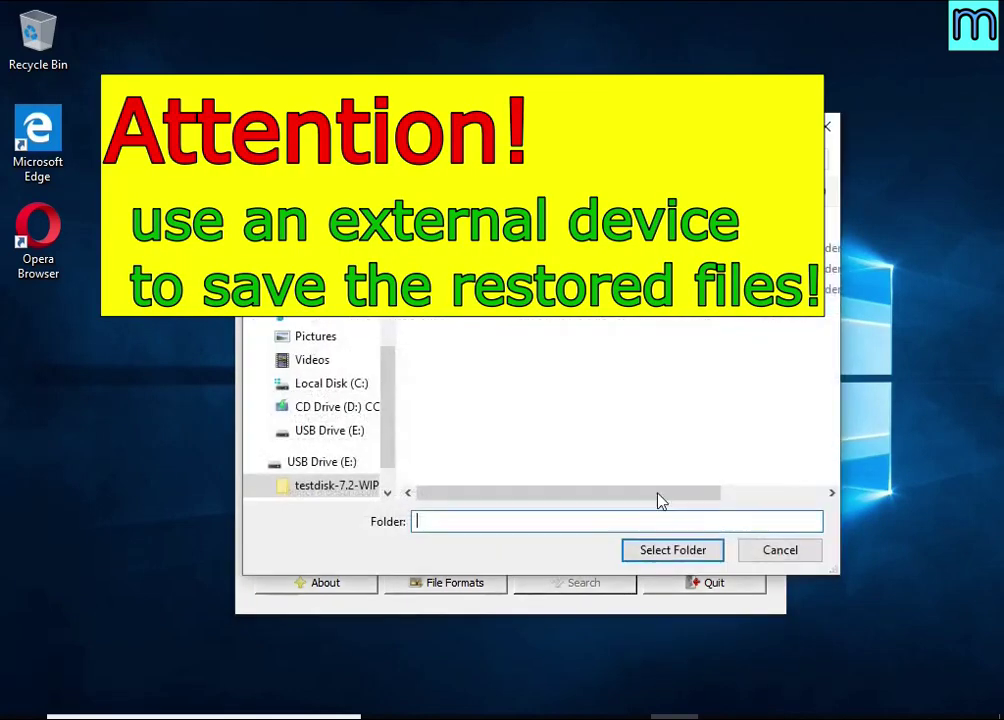
{"action": "left_click", "coordinate": [322, 464]}
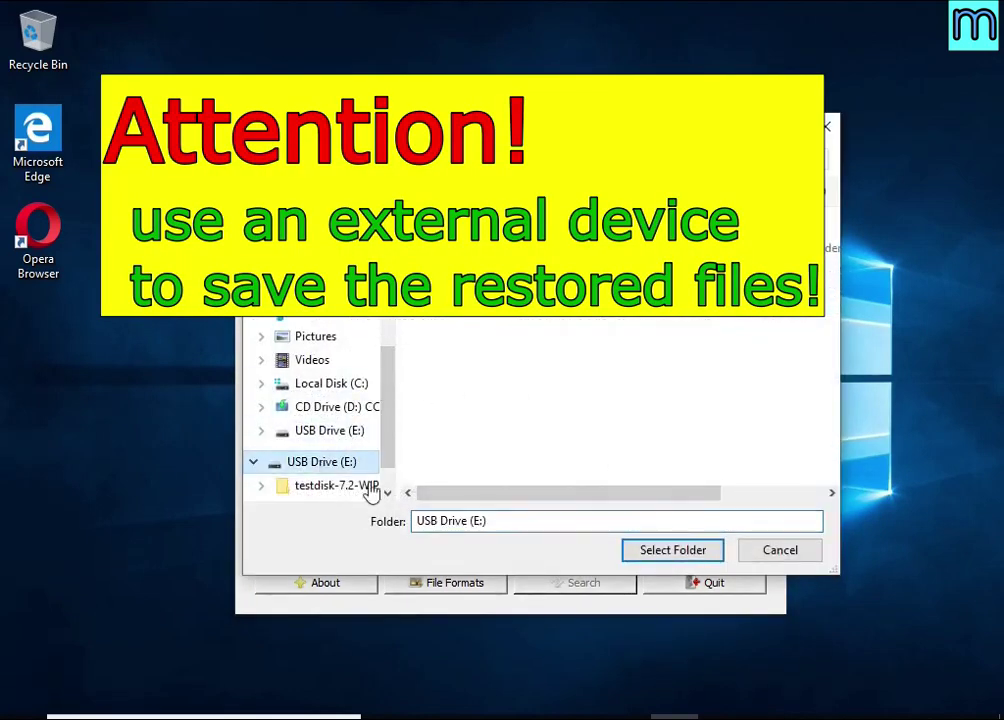
{"action": "left_click", "coordinate": [645, 554]}
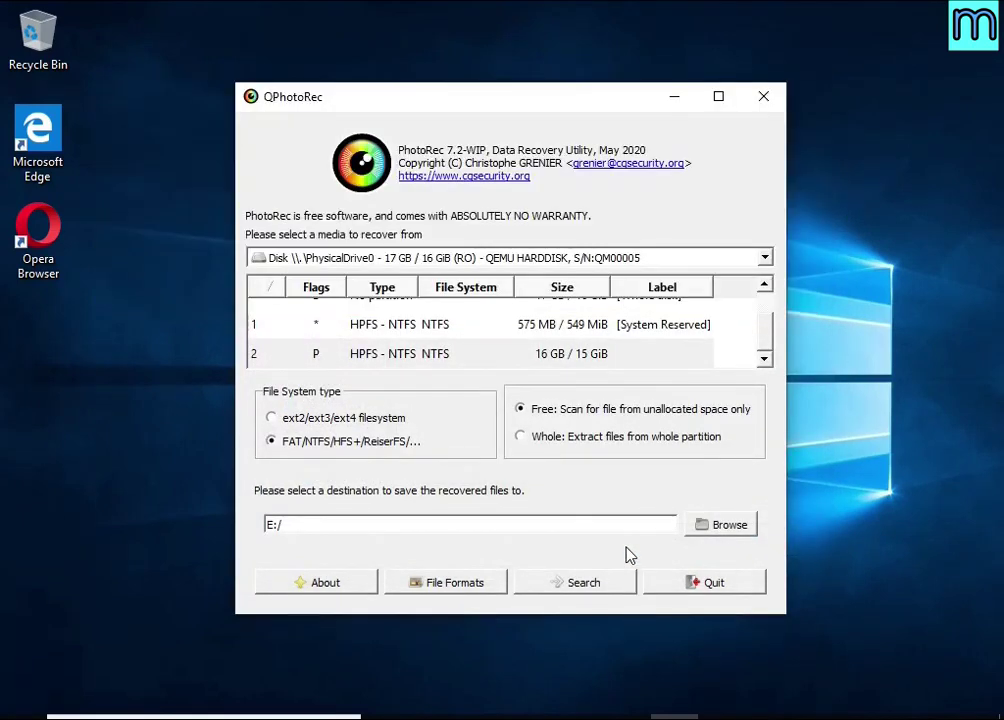
{"action": "left_click", "coordinate": [585, 584]}
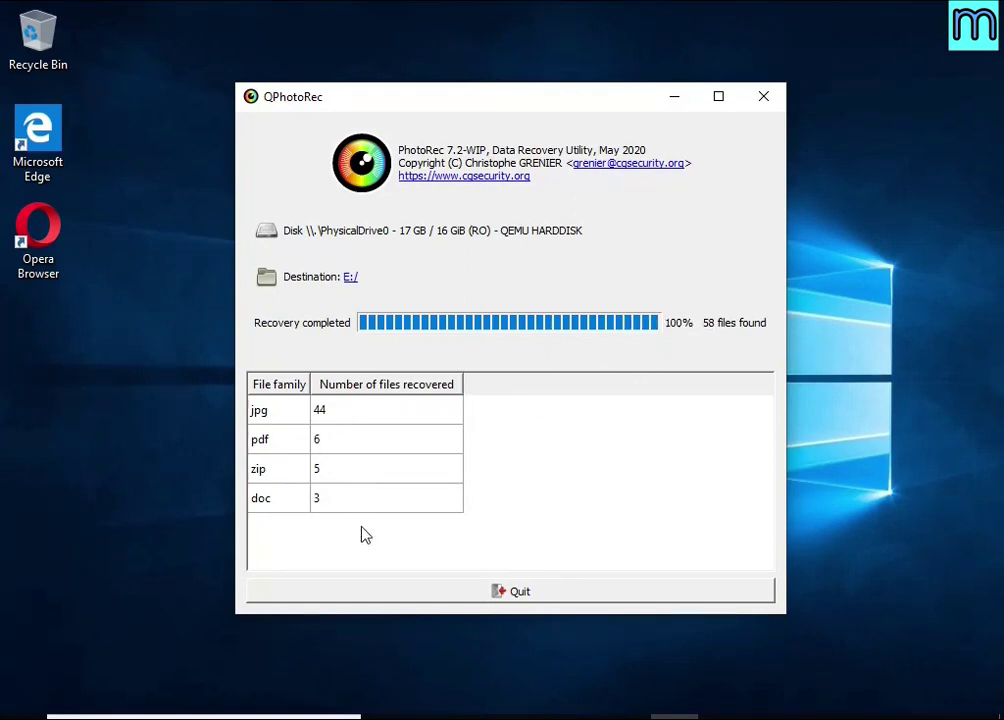
Step: Quit QPhotoRec and open the recup_dir.1 folder on USB Drive (E:) in File Explorer, sorted by size with the largest first
{"action": "left_click", "coordinate": [546, 598]}
{"action": "key", "text": "super+e"}
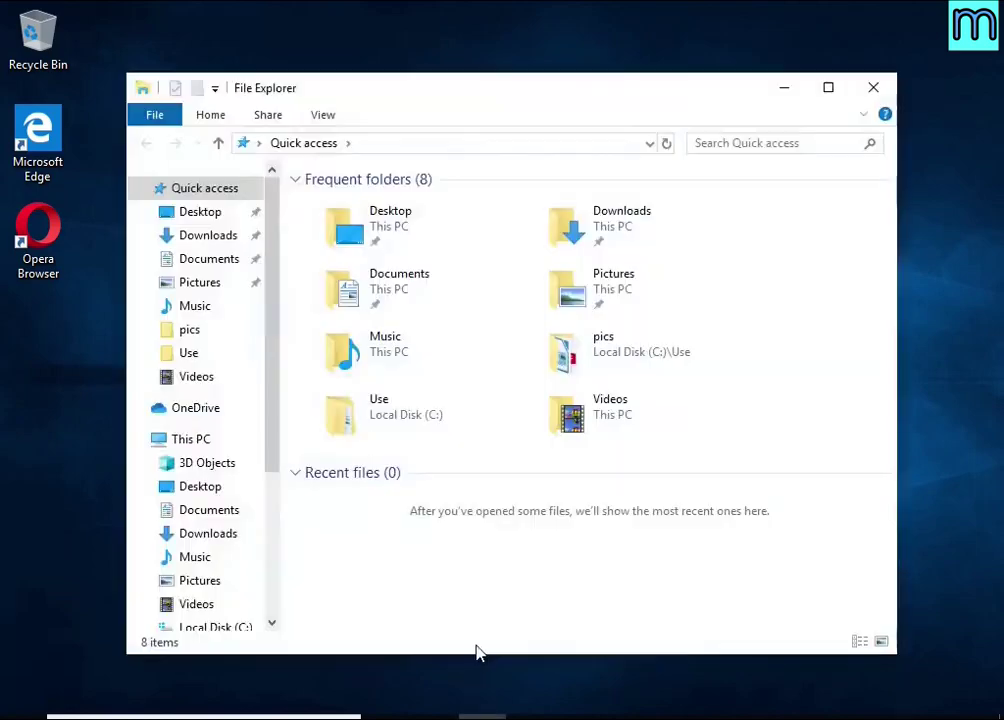
{"action": "scroll", "coordinate": [190, 568], "scroll_direction": "down", "scroll_amount": 3}
{"action": "left_click", "coordinate": [195, 543]}
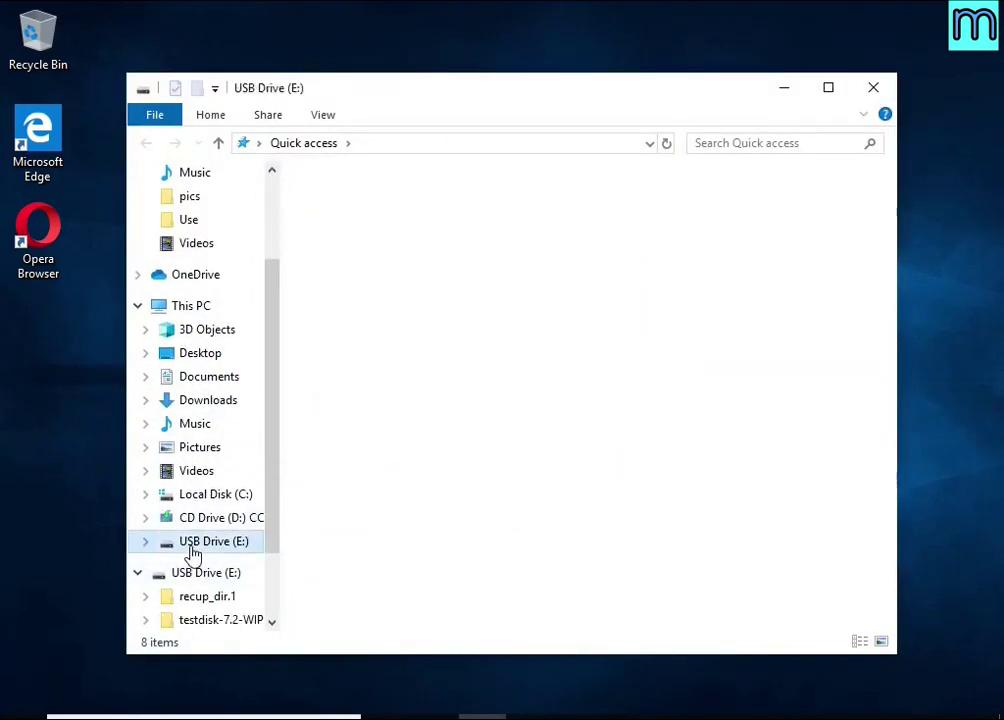
{"action": "left_click", "coordinate": [361, 208]}
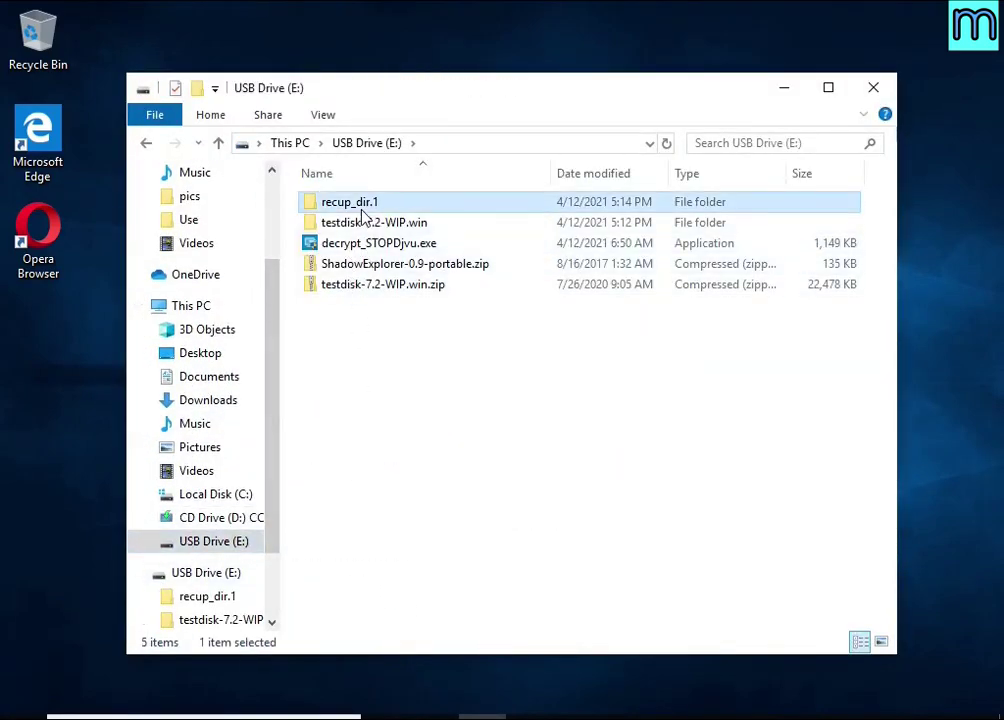
{"action": "double_click", "coordinate": [361, 208]}
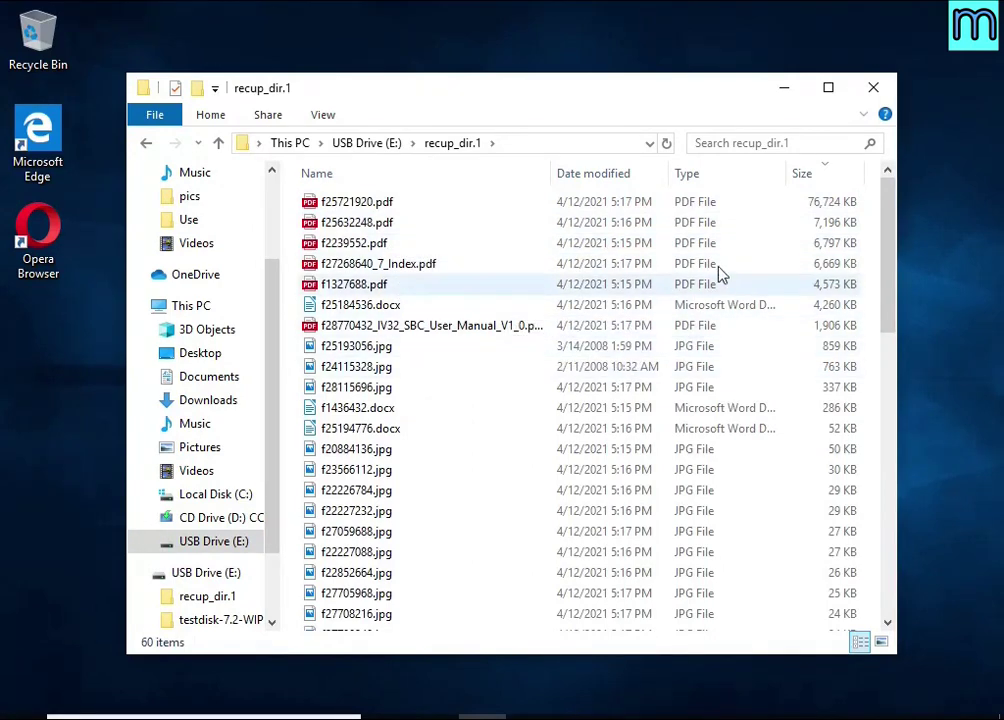
{"action": "left_click", "coordinate": [818, 182]}
{"action": "left_click", "coordinate": [818, 182]}
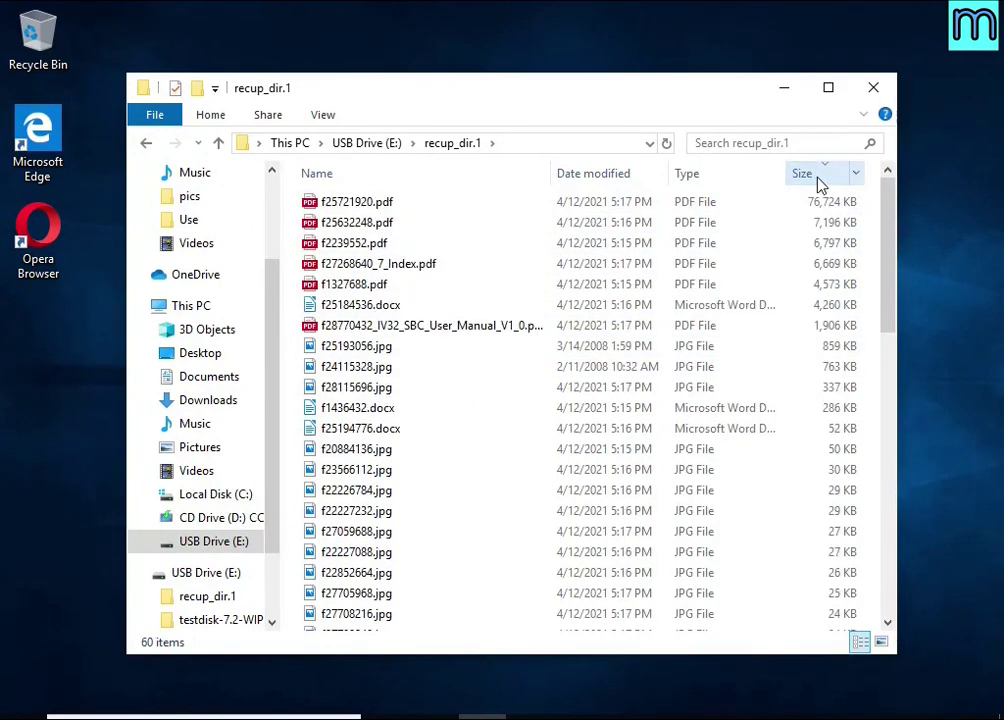
Step: View the recovered f28770432_IV32_SBC_User_Manual_V1_0.pdf, look through its first pages, and close it
{"action": "double_click", "coordinate": [495, 334]}
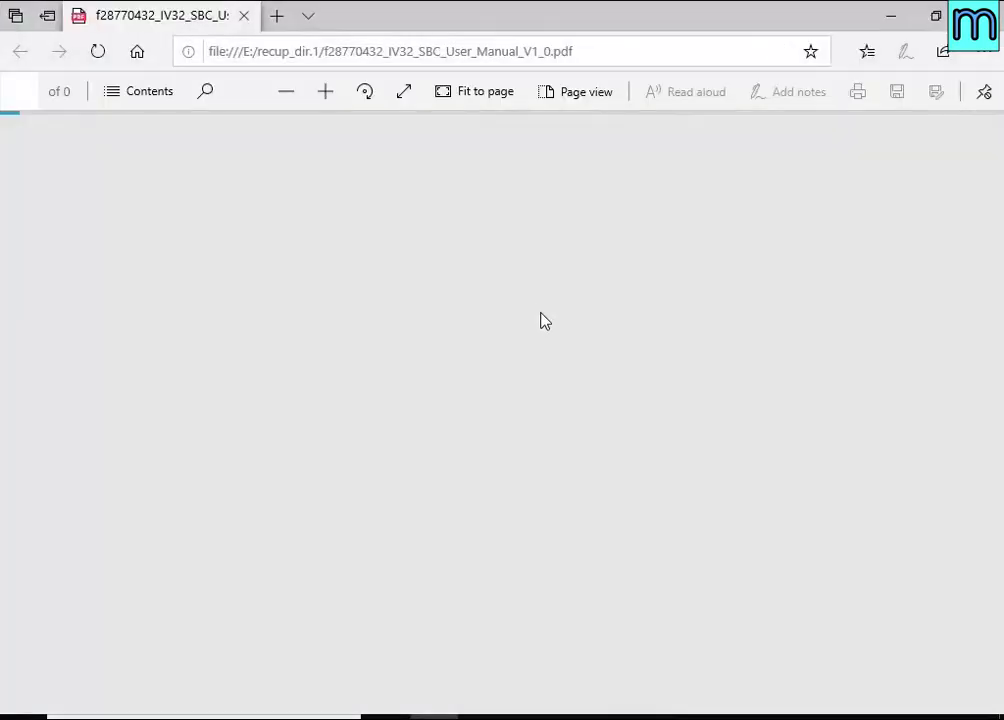
{"action": "scroll", "coordinate": [540, 320], "scroll_direction": "down", "scroll_amount": 10}
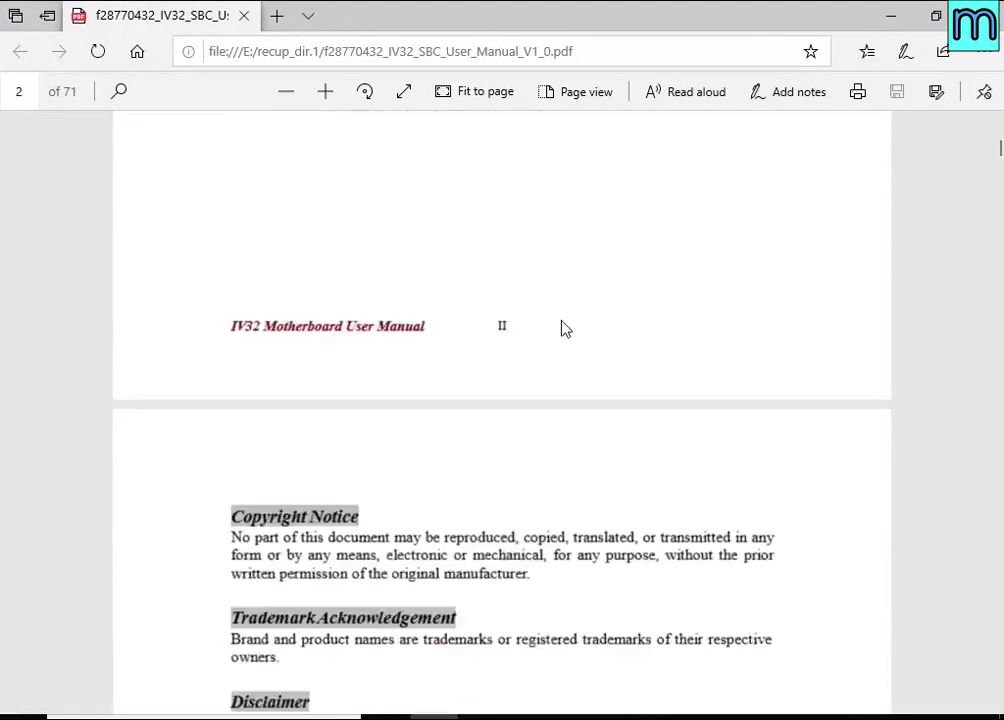
{"action": "scroll", "coordinate": [565, 328], "scroll_direction": "down", "scroll_amount": 1}
{"action": "left_click", "coordinate": [986, 15]}
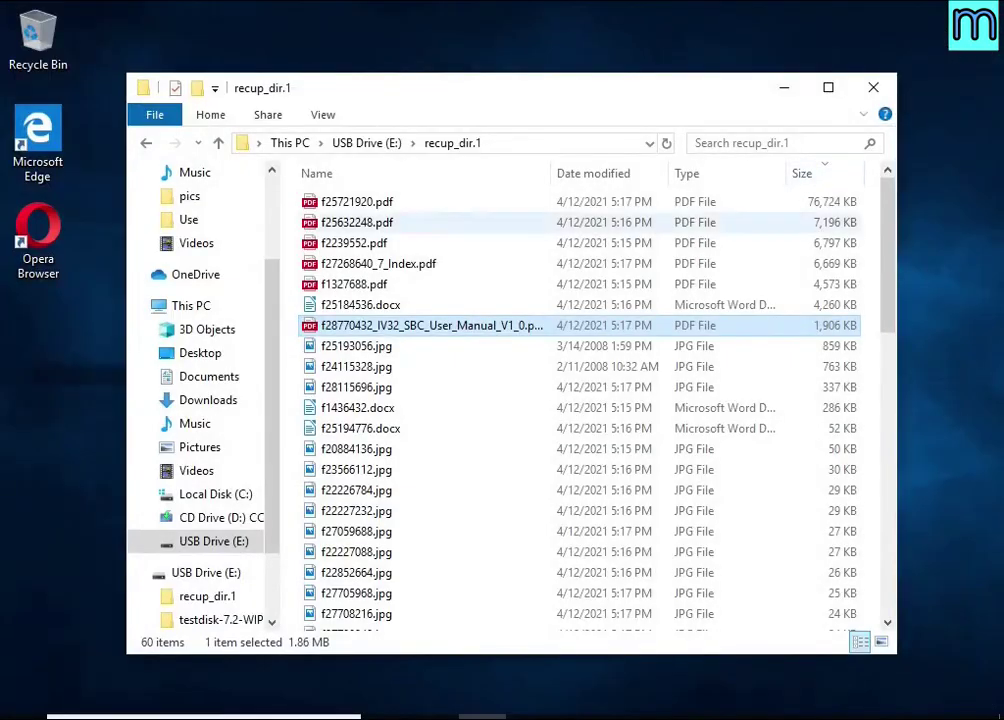
Step: View the recovered pictures f25193056.jpg and f24115328.jpg one after the other, closing each
{"action": "double_click", "coordinate": [445, 350]}
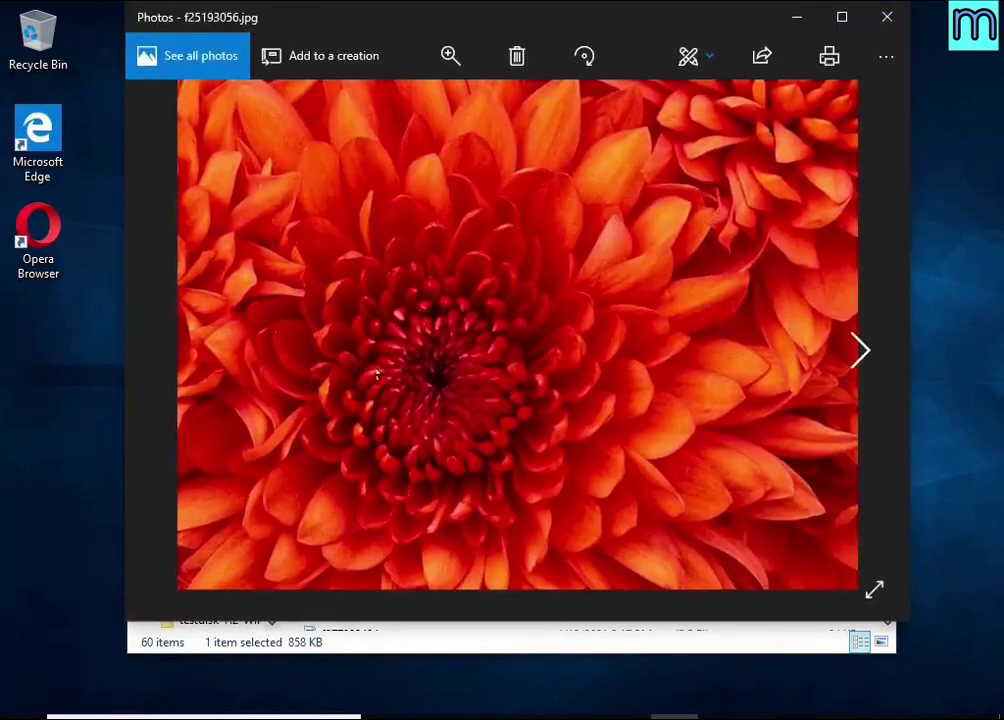
{"action": "left_click", "coordinate": [884, 20]}
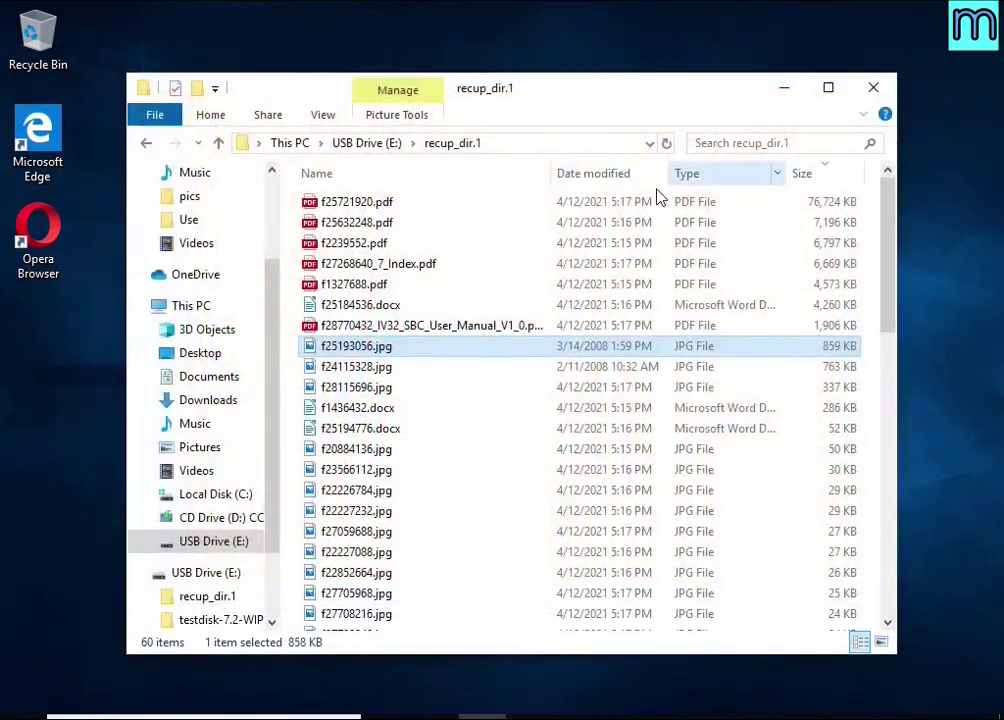
{"action": "double_click", "coordinate": [408, 379]}
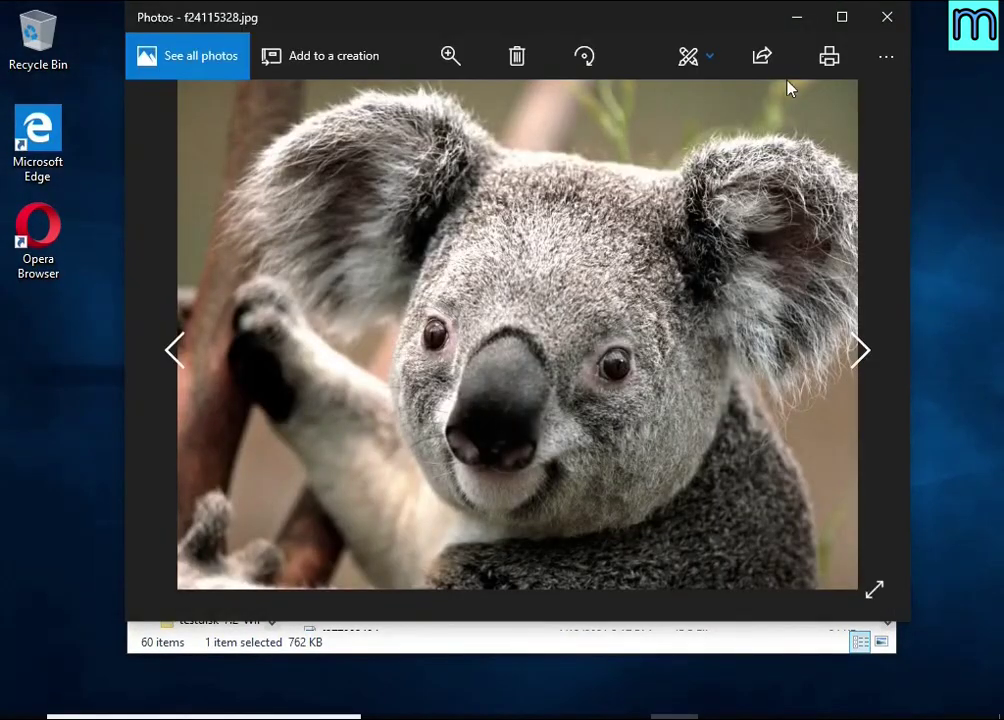
{"action": "left_click", "coordinate": [884, 18]}
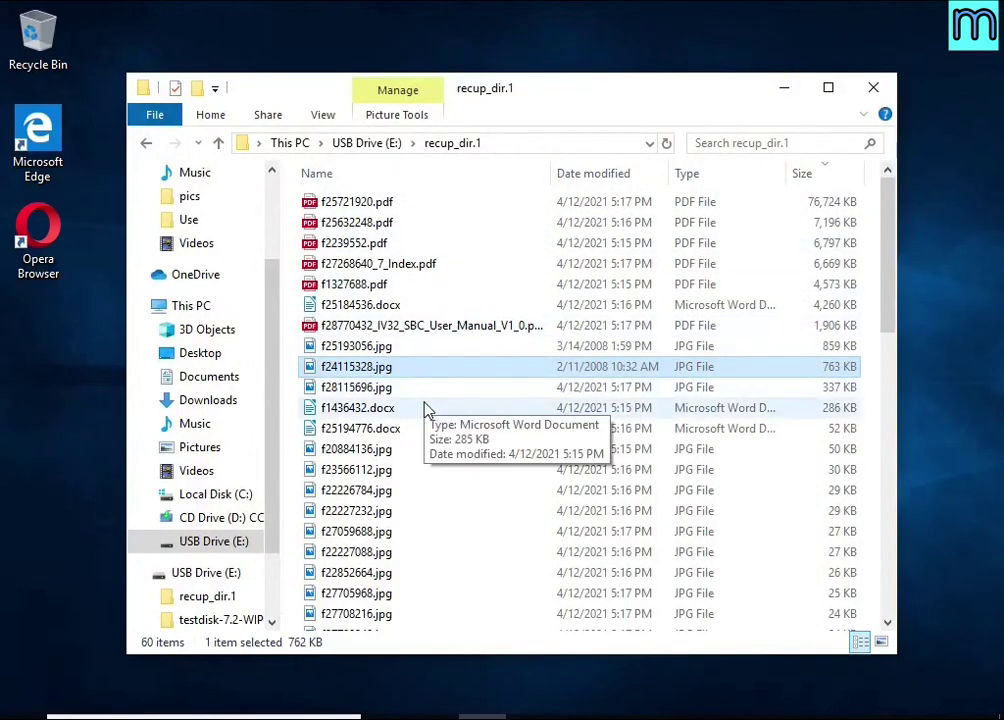
Step: View the recovered document f1436432.docx in LibreOffice Writer, dismissing the Tip of the Day, and close it
{"action": "double_click", "coordinate": [424, 408]}
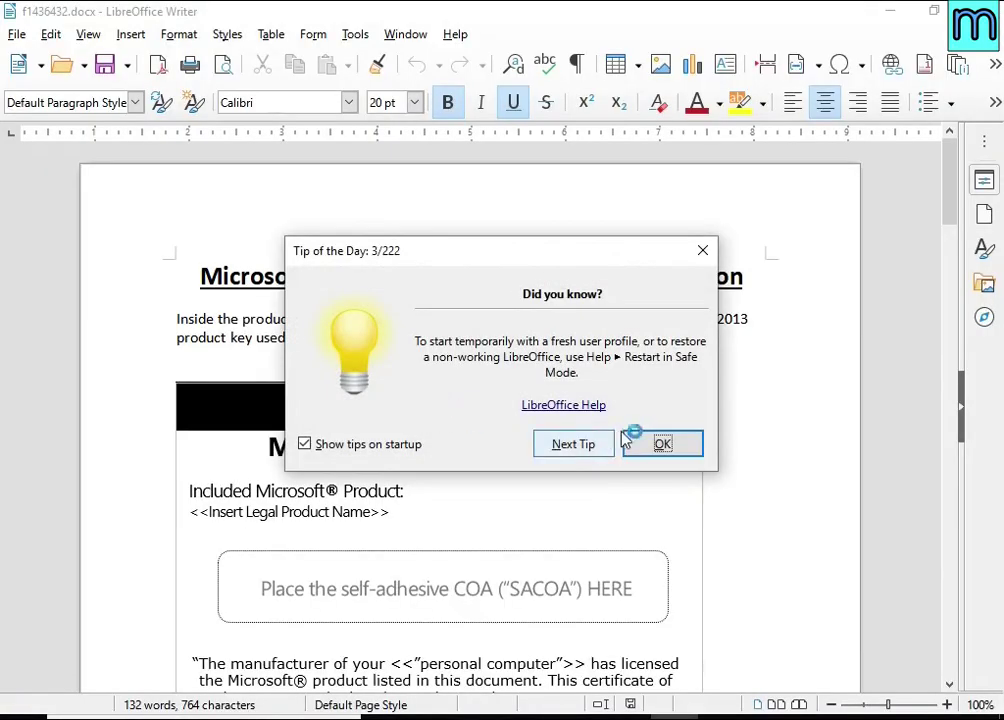
{"action": "left_click", "coordinate": [645, 442]}
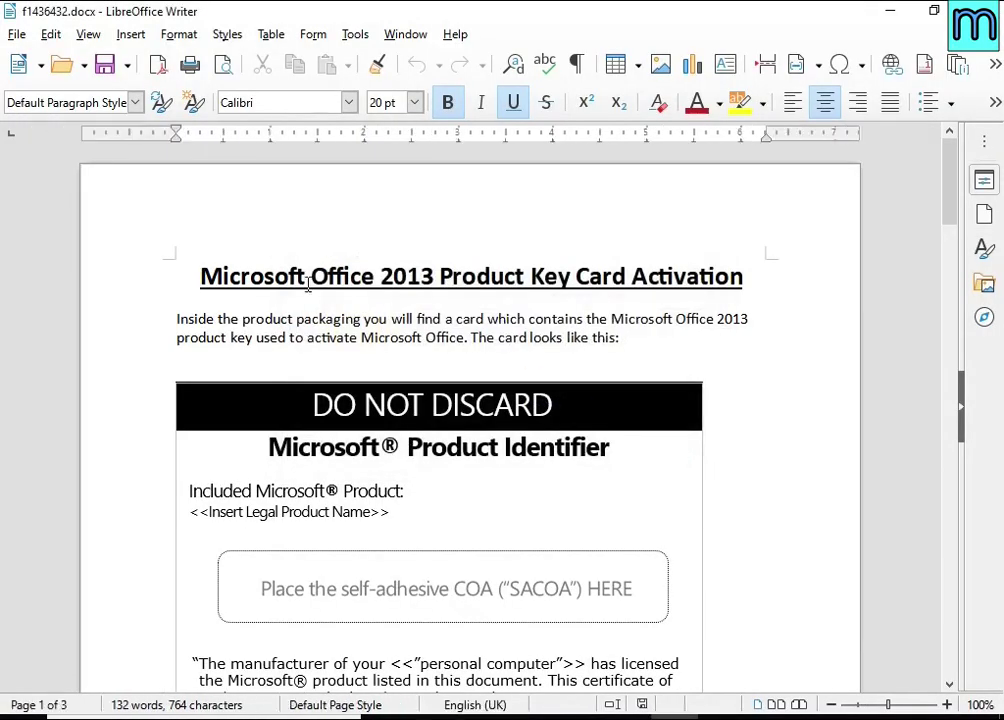
{"action": "scroll", "coordinate": [385, 356], "scroll_direction": "down", "scroll_amount": 6}
{"action": "scroll", "coordinate": [636, 499], "scroll_direction": "down", "scroll_amount": 6}
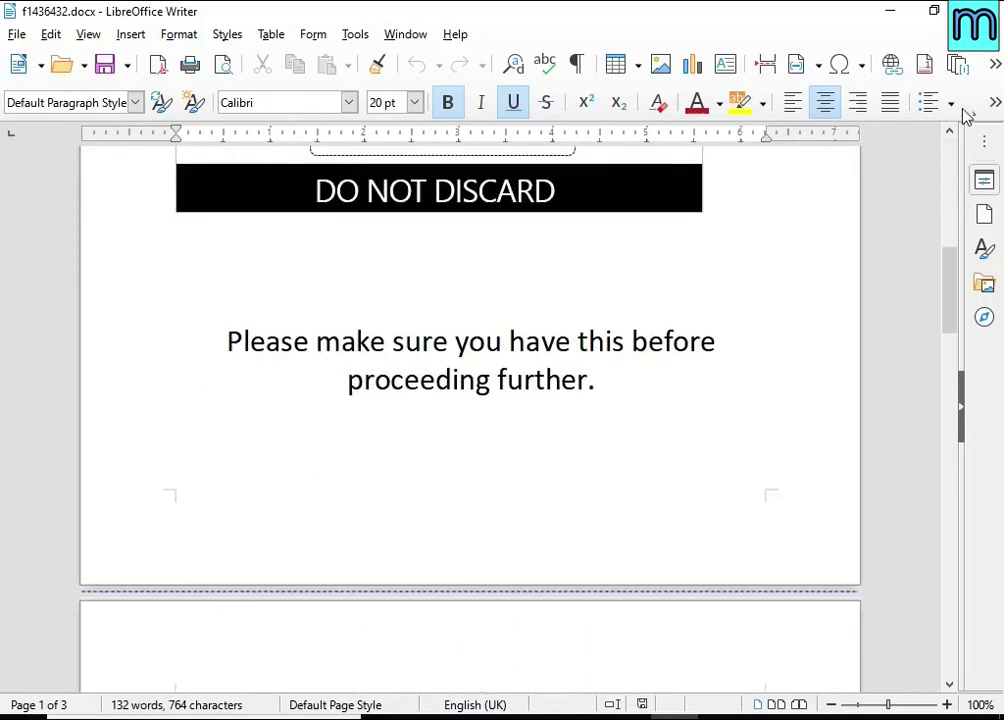
{"action": "key", "text": "alt+F4"}
Step: Look through the remaining recovered files in recup_dir.1 and close the folder window
{"action": "scroll", "coordinate": [607, 348], "scroll_direction": "down", "scroll_amount": 7}
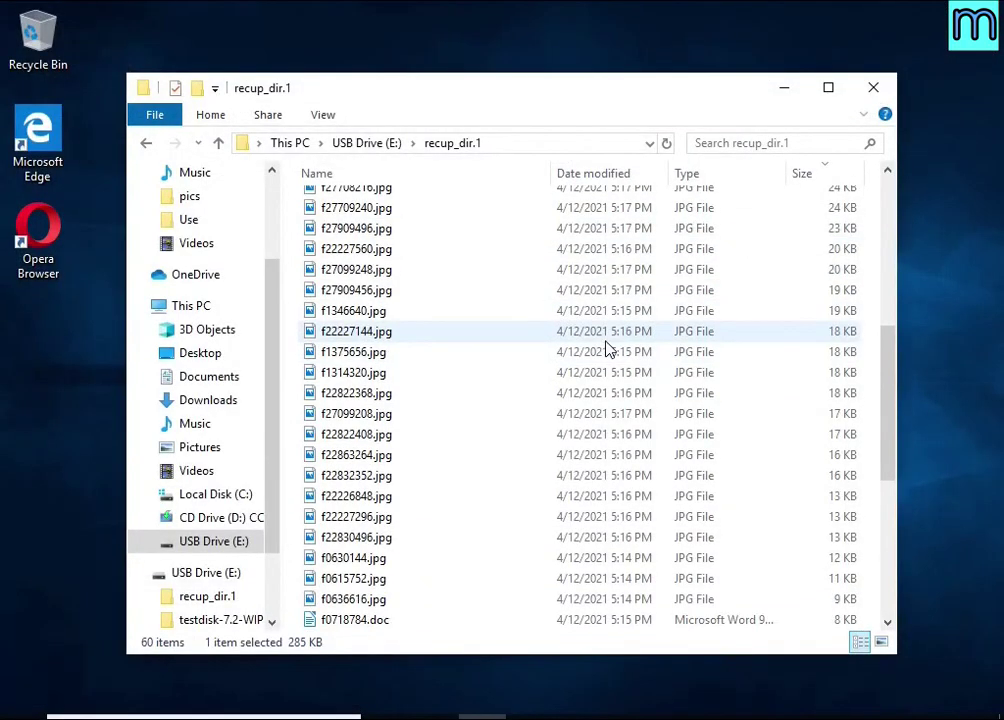
{"action": "scroll", "coordinate": [607, 348], "scroll_direction": "up", "scroll_amount": 7}
{"action": "left_click", "coordinate": [873, 87]}
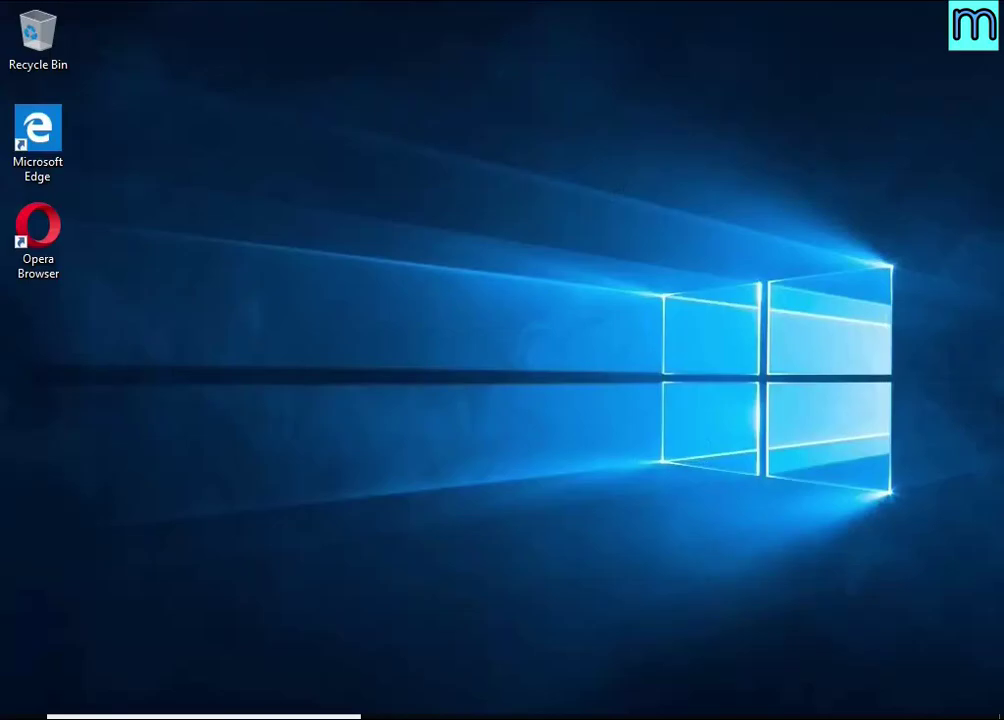